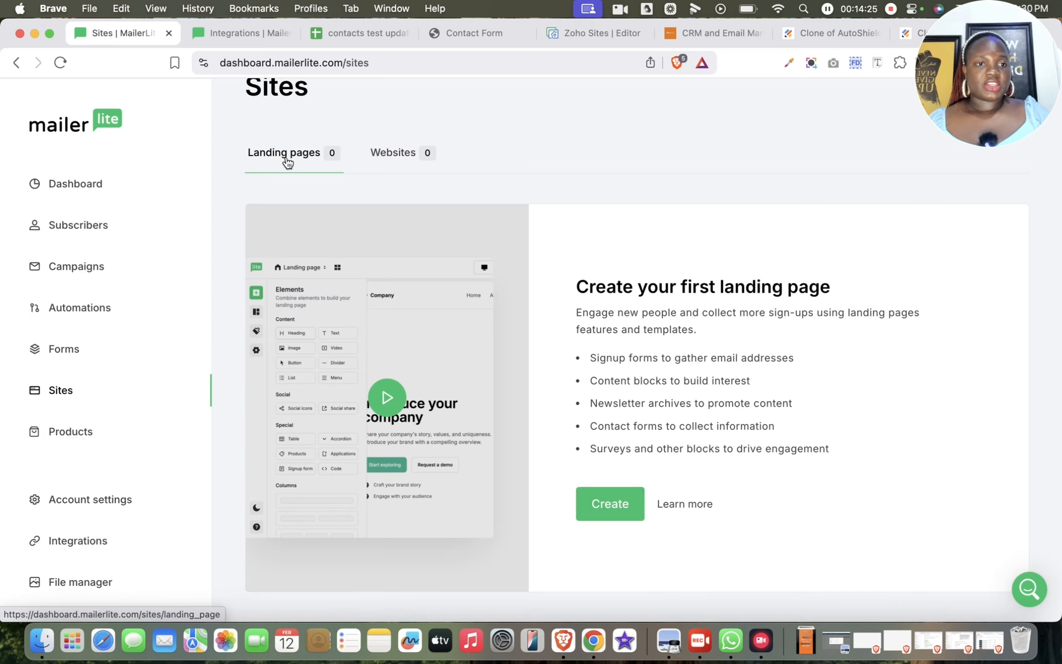
- Create a landing page site named "Sales Page" and assign it to the Contact form list subscriber group
click(608, 503)
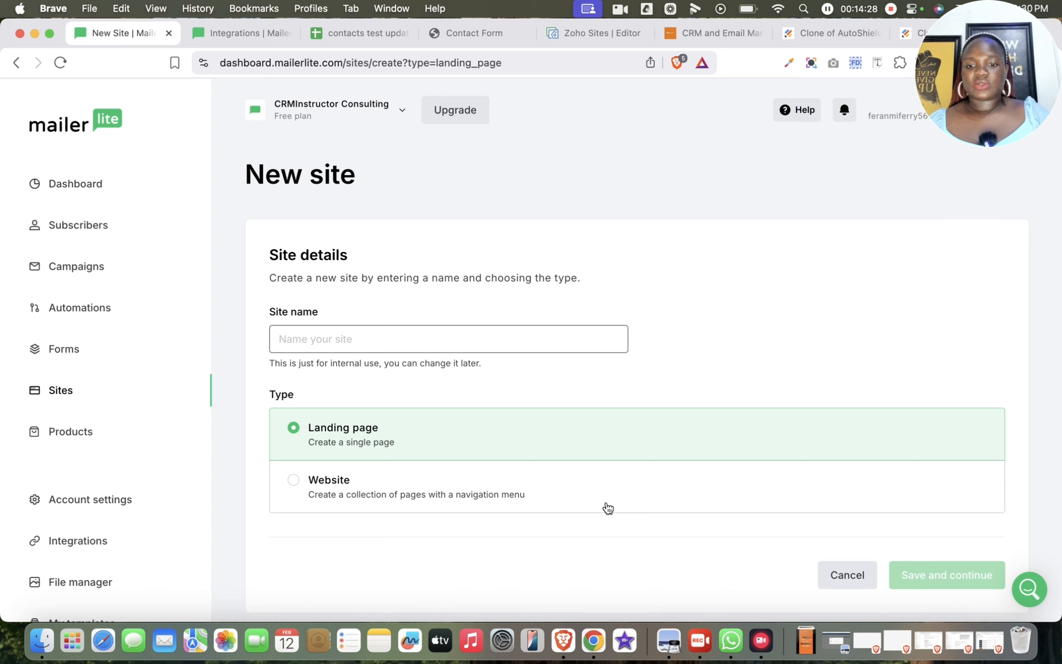
click(371, 341)
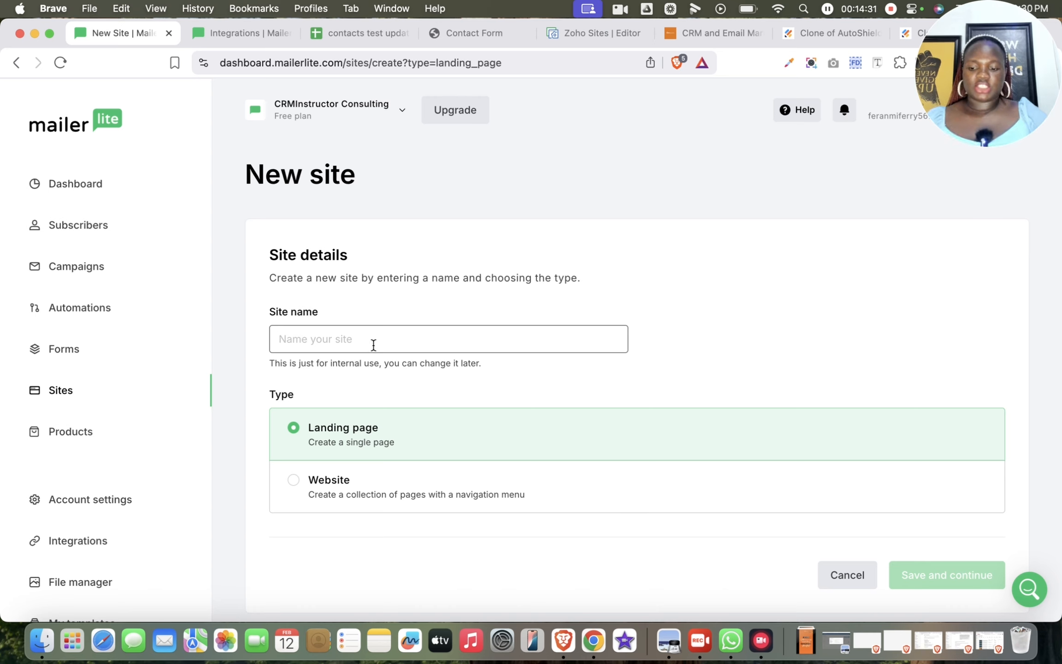
text(Sa)
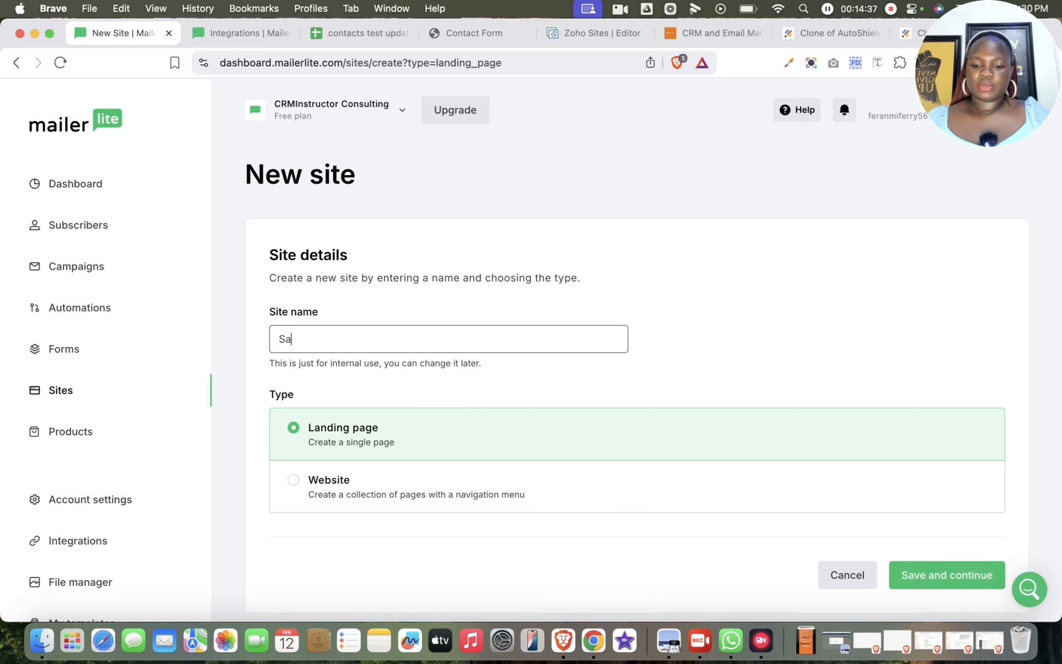
text(les Page)
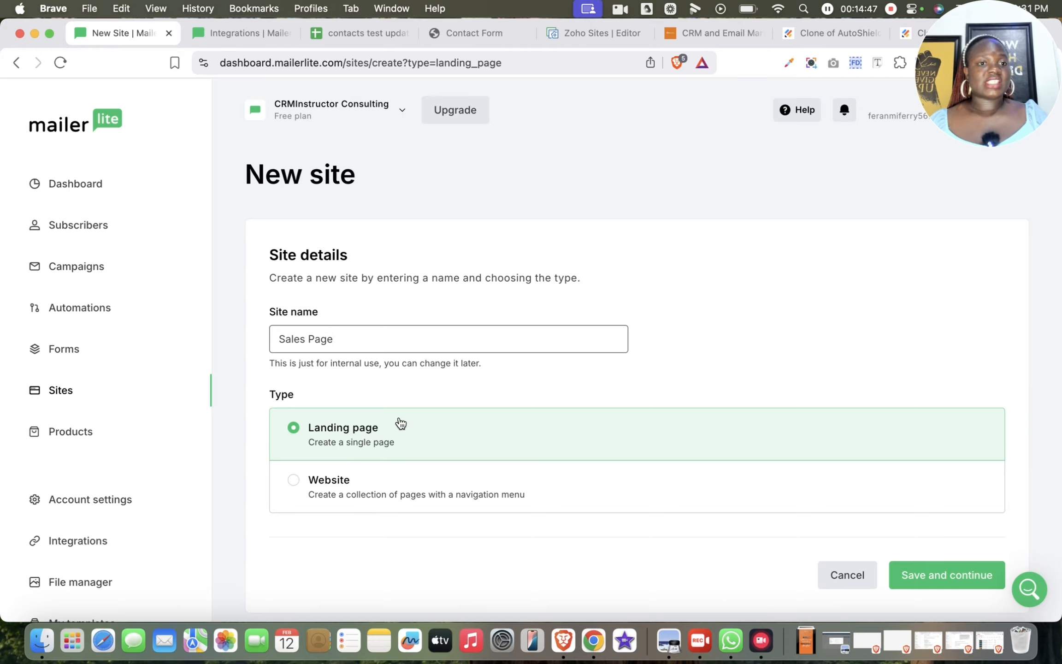
click(948, 582)
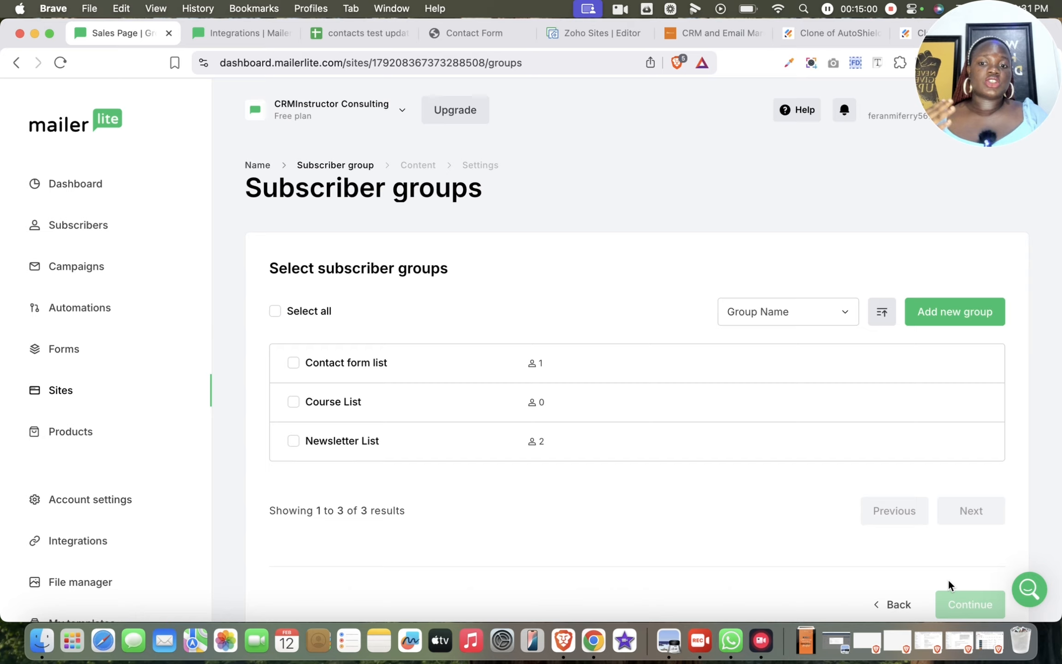
click(292, 365)
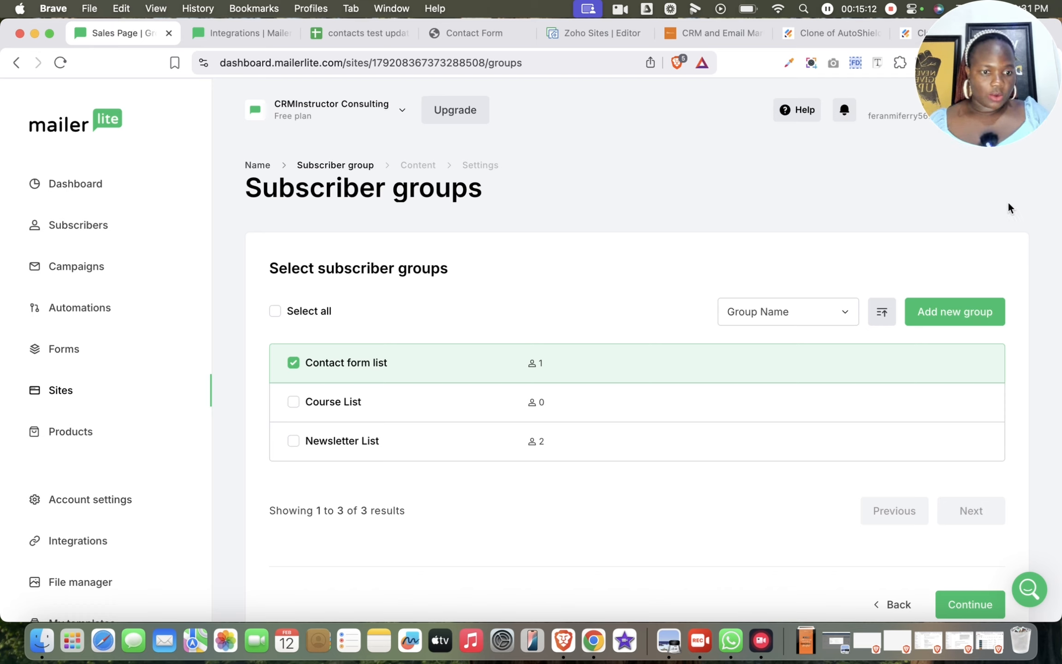
click(968, 607)
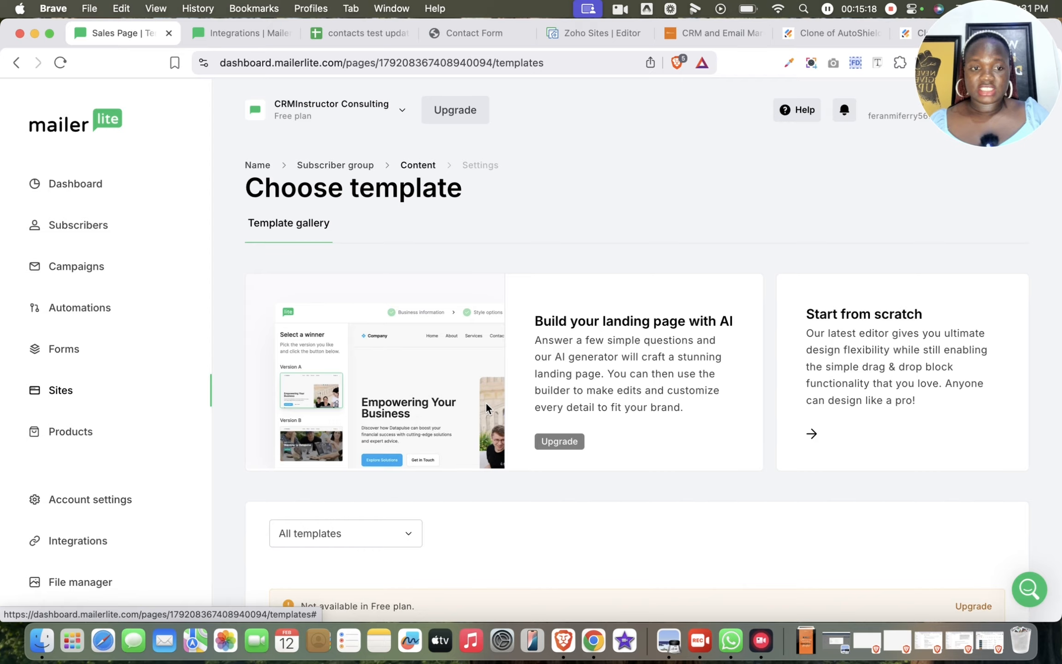
- Choose to build the landing page from scratch instead of a template and dismiss the introductory dialogs to reach the builder
scroll(486, 406, down, 3)
scroll(486, 404, down, 5)
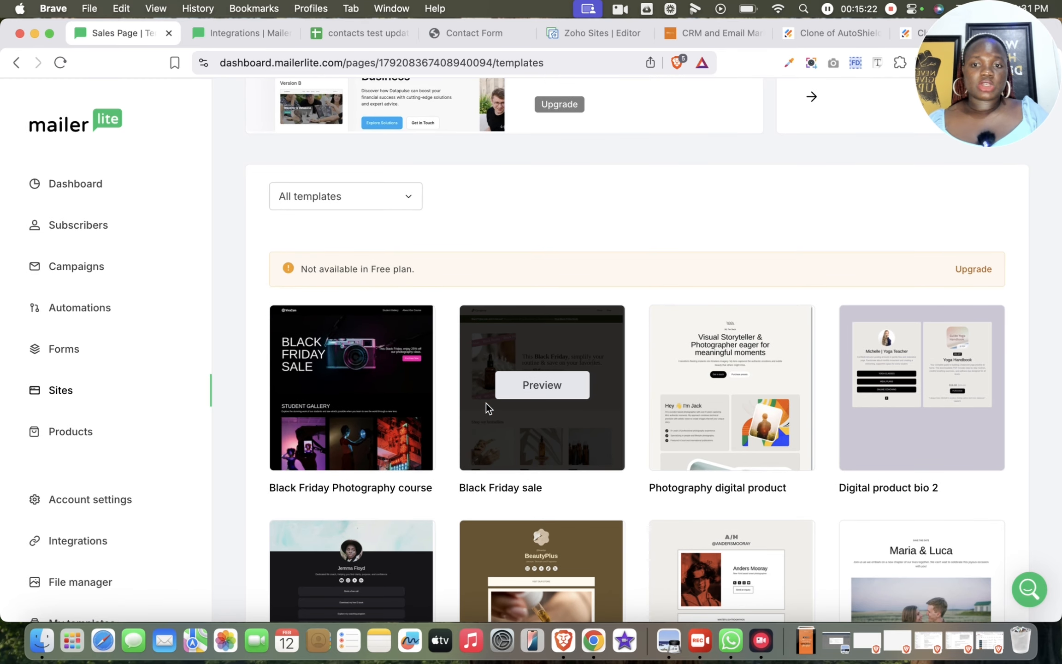
scroll(553, 383, down, 2)
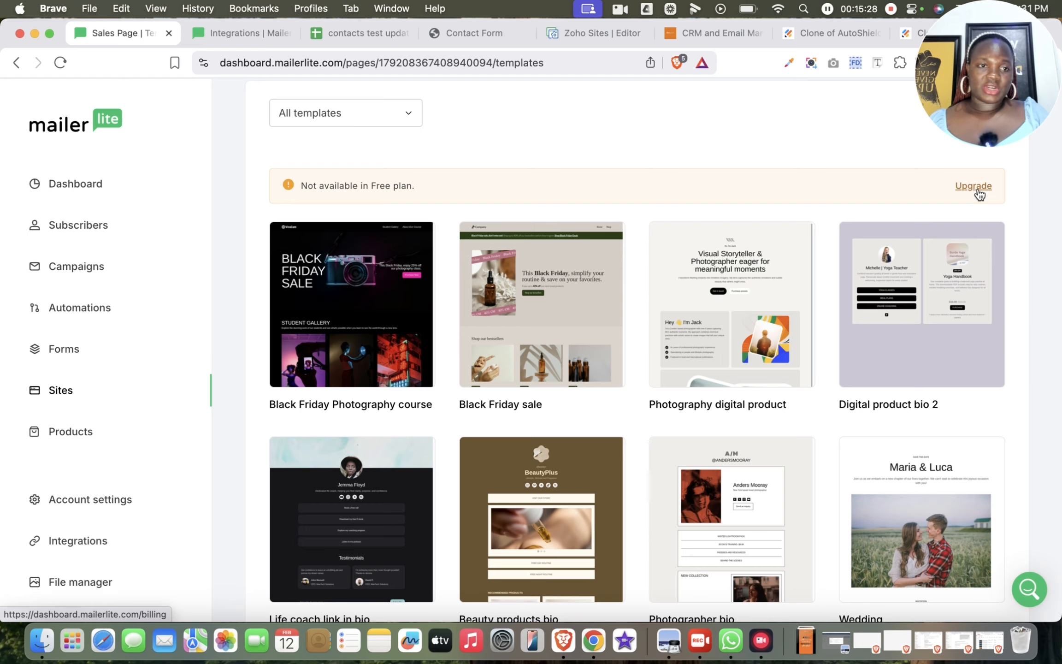
scroll(635, 262, up, 2)
scroll(636, 260, up, 10)
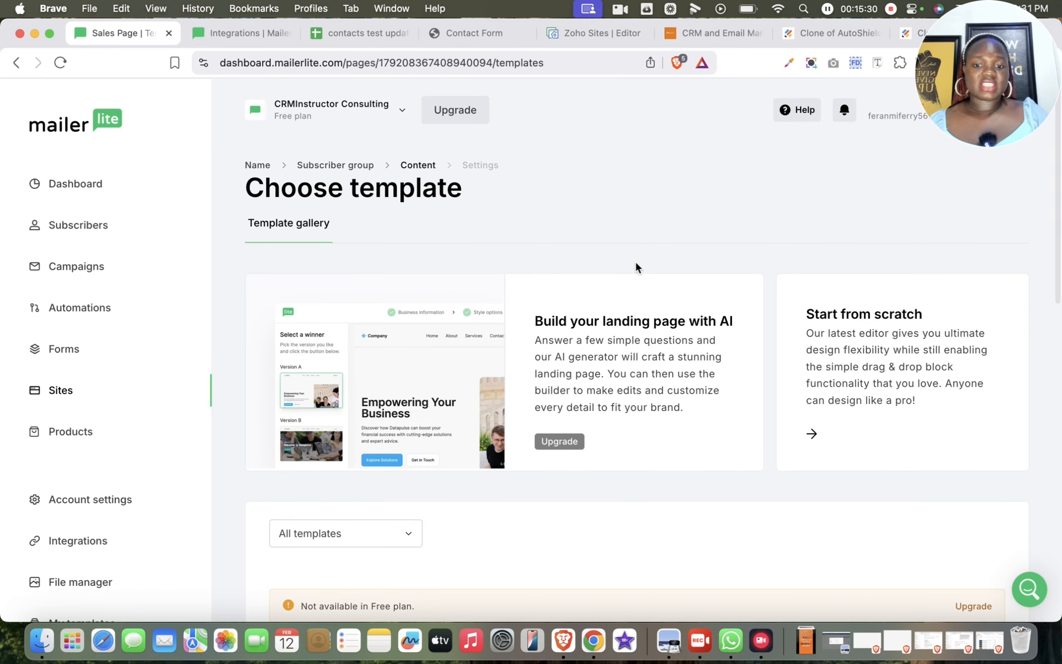
click(916, 381)
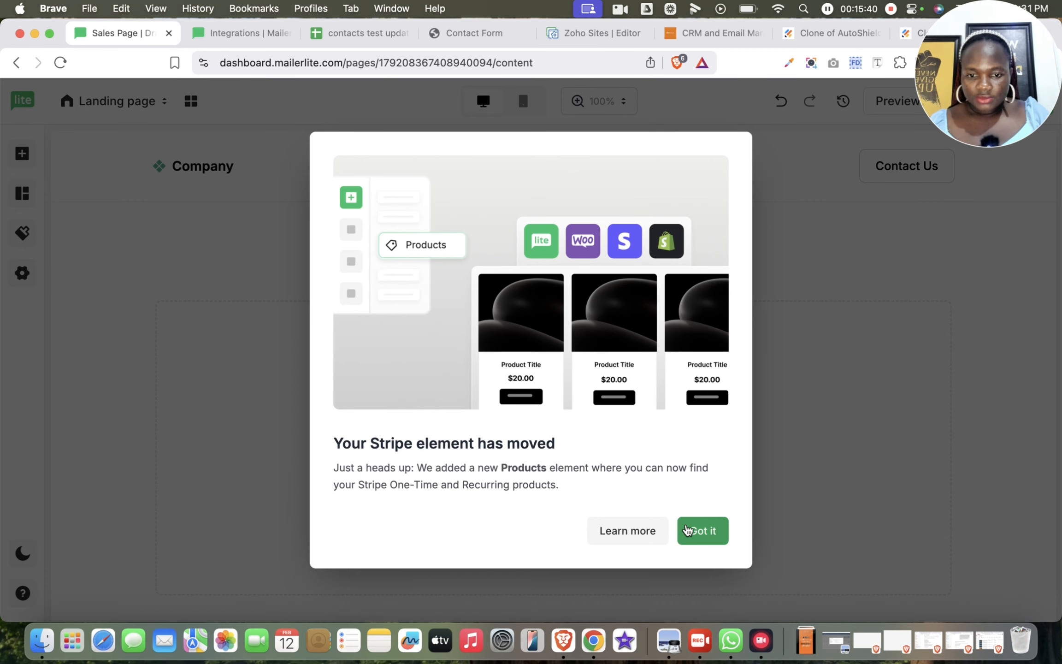
click(702, 531)
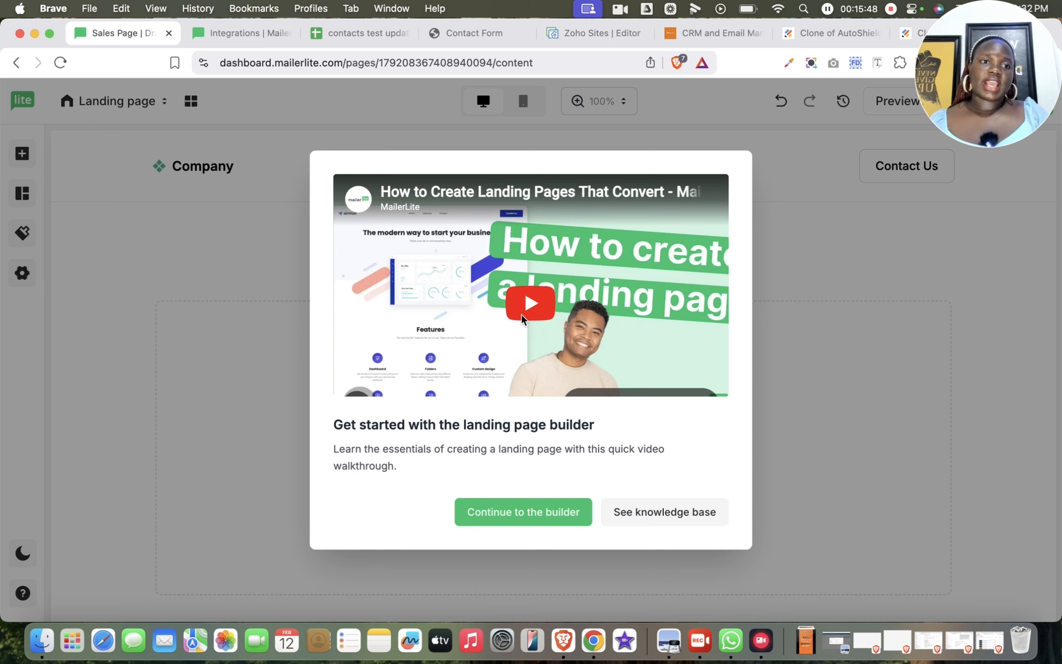
click(570, 524)
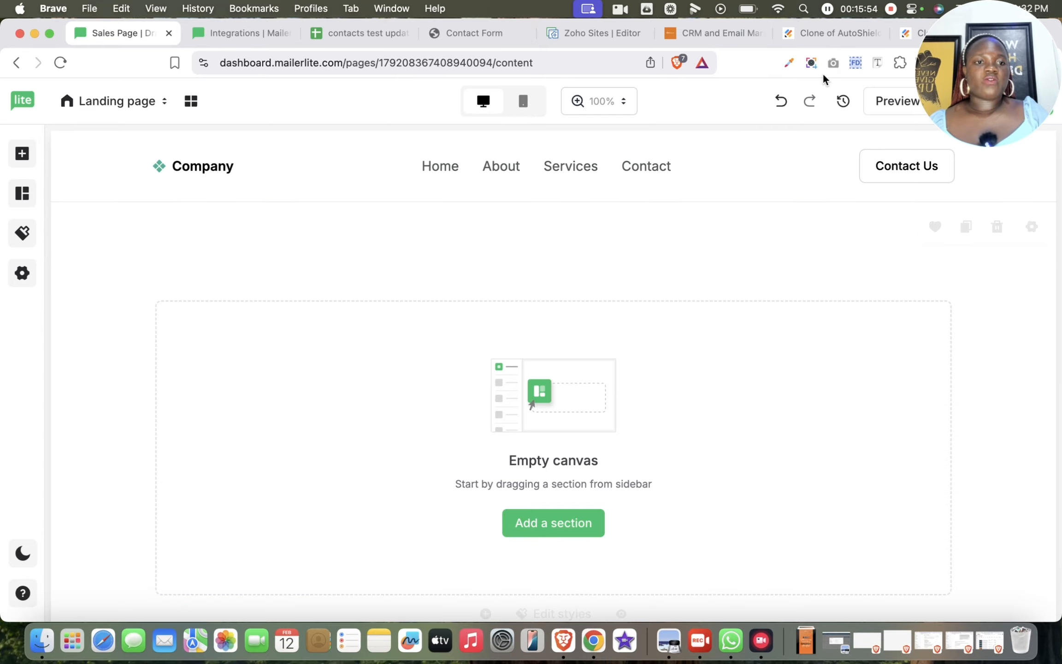
click(1031, 94)
drag(1031, 90, 1031, 530)
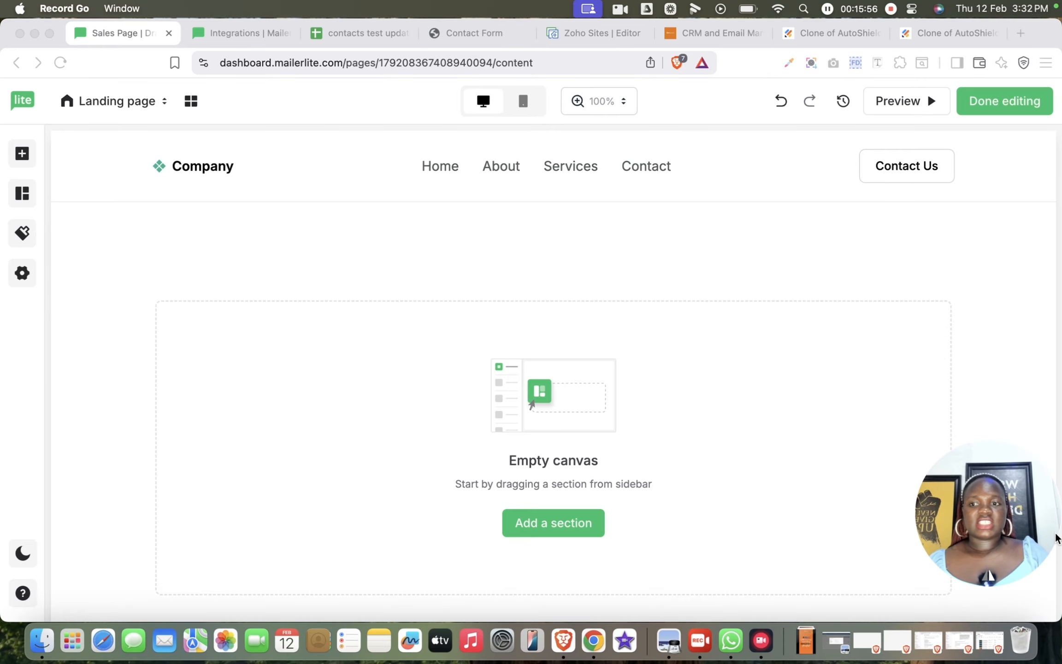
- Examine the builder's content elements, column layouts and pre-built section categories
click(21, 156)
click(20, 157)
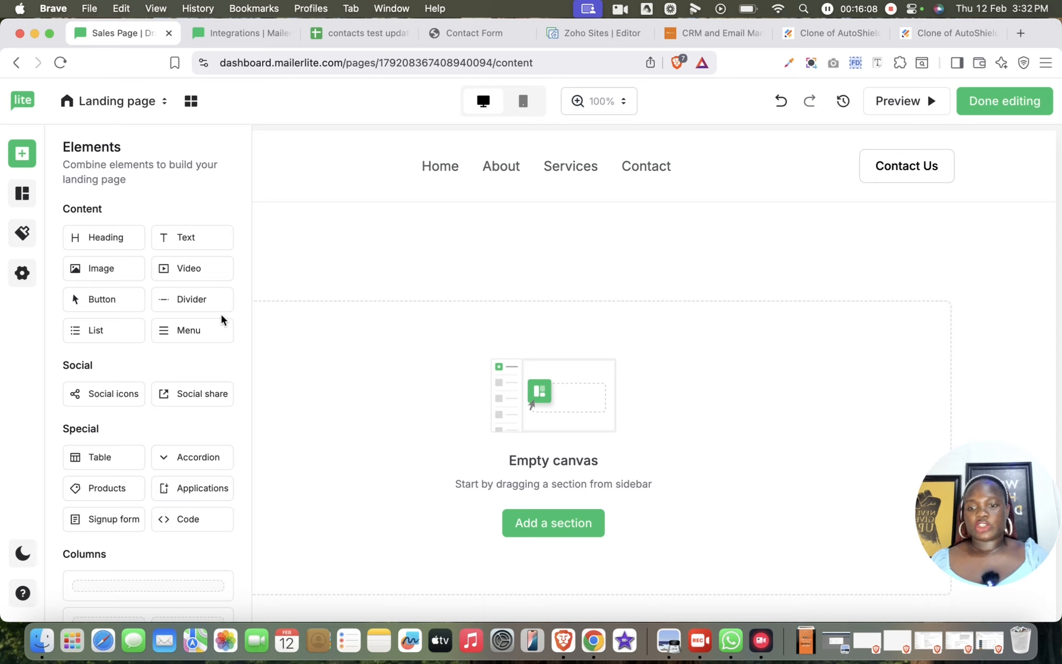
scroll(142, 530, down, 3)
scroll(142, 532, down, 3)
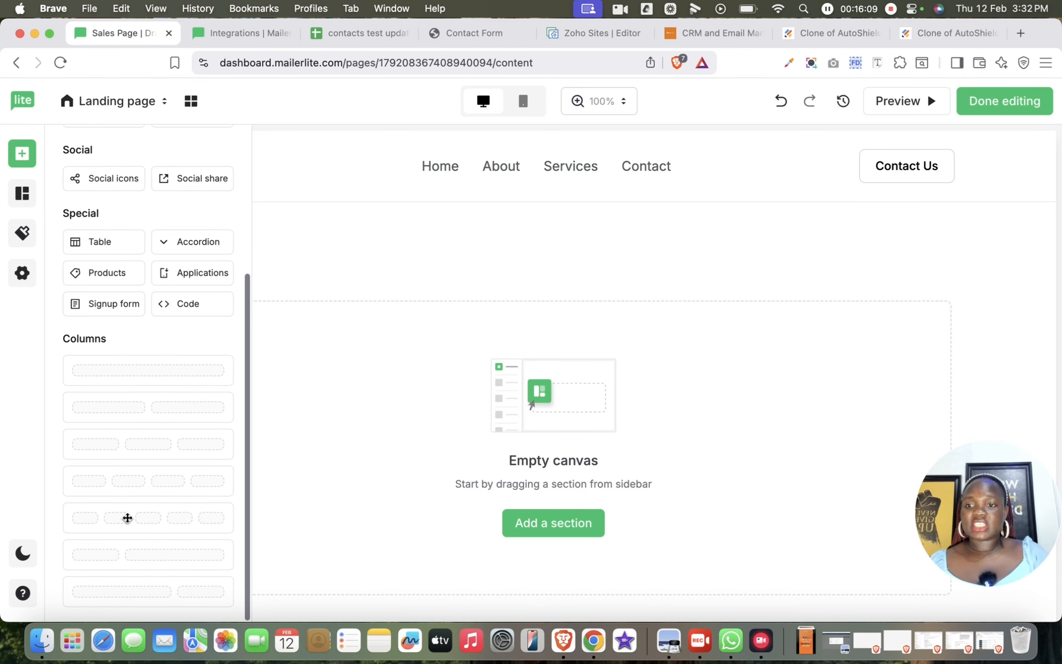
click(23, 195)
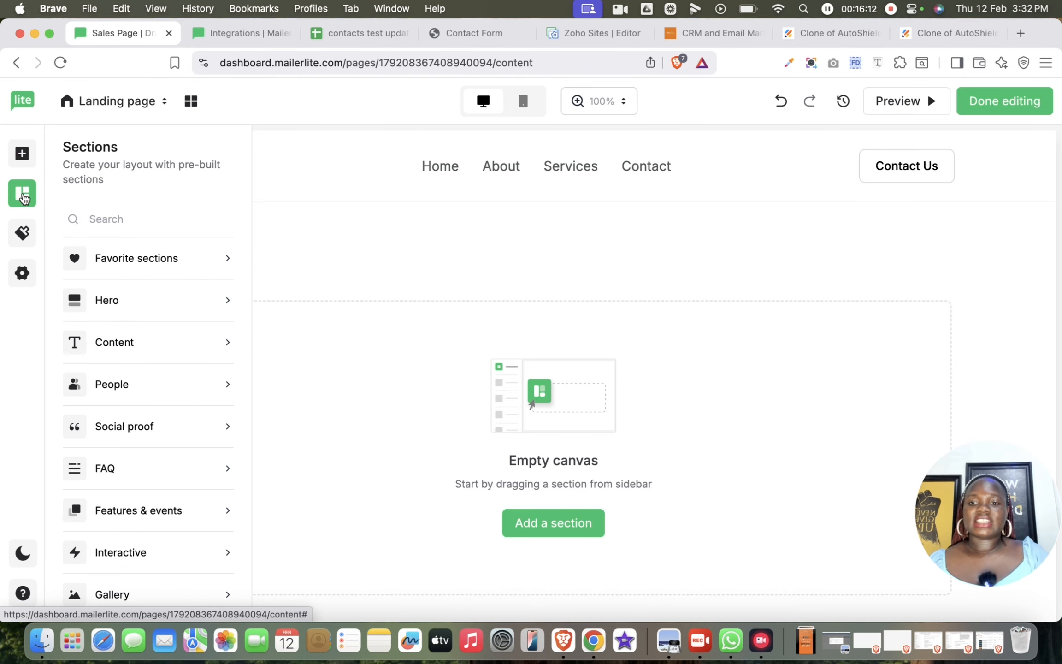
mouse_move(193, 297)
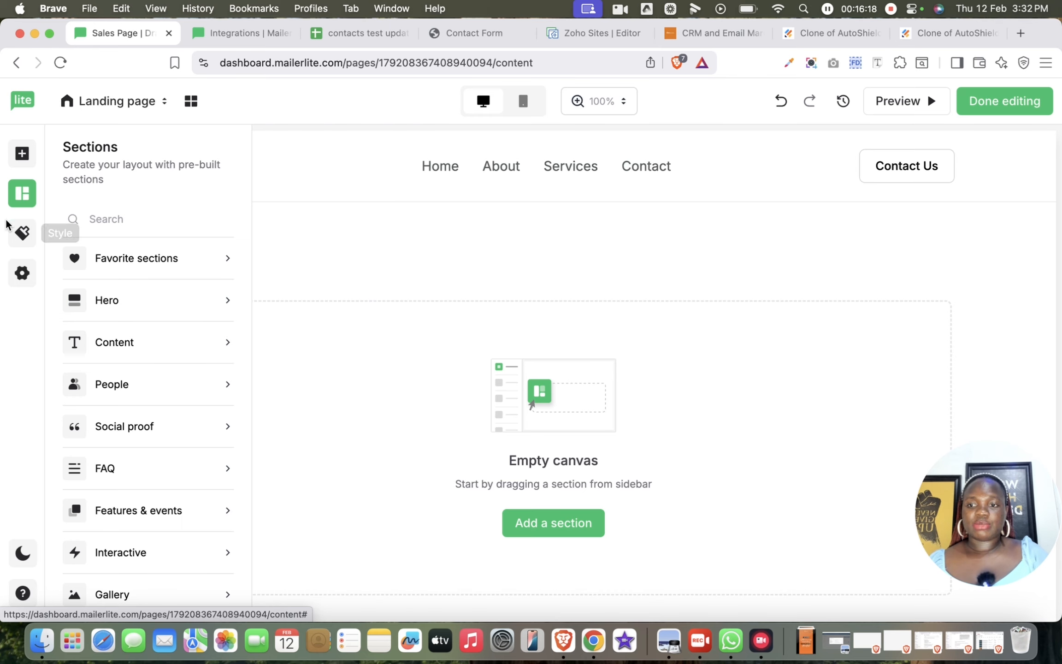
- Review the page's global style options, including the font, weight, color and size settings for headings
click(22, 235)
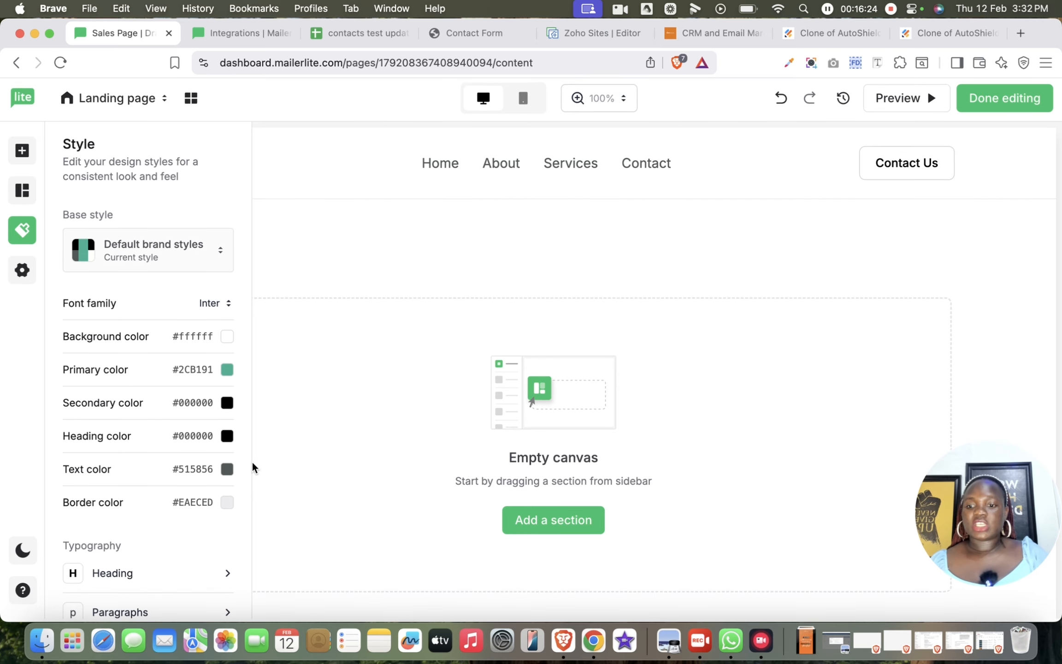
scroll(166, 483, down, 7)
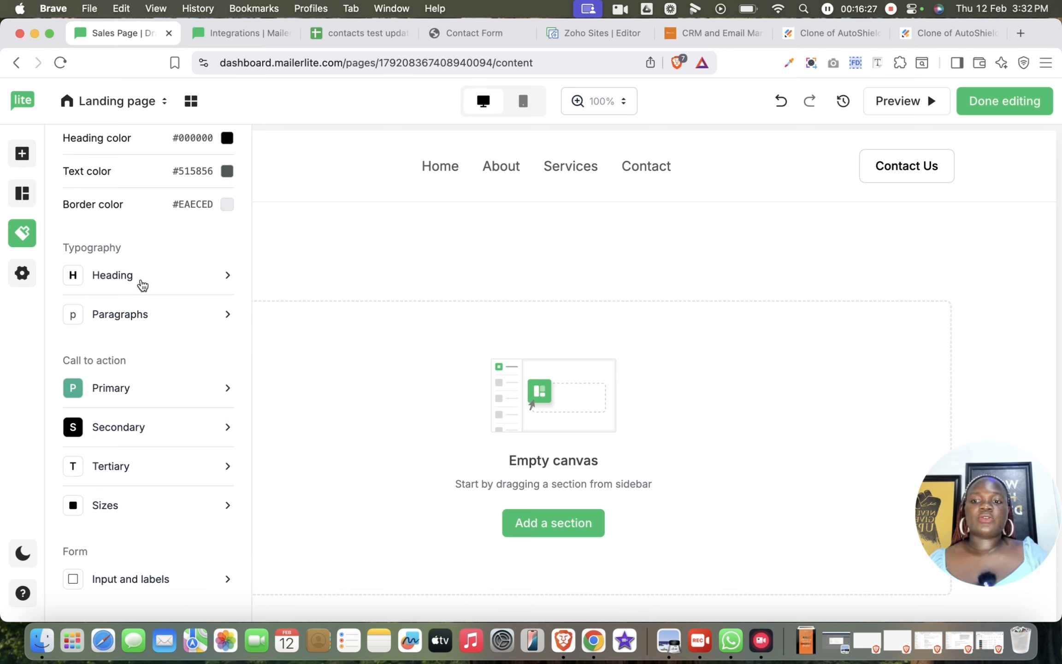
click(141, 282)
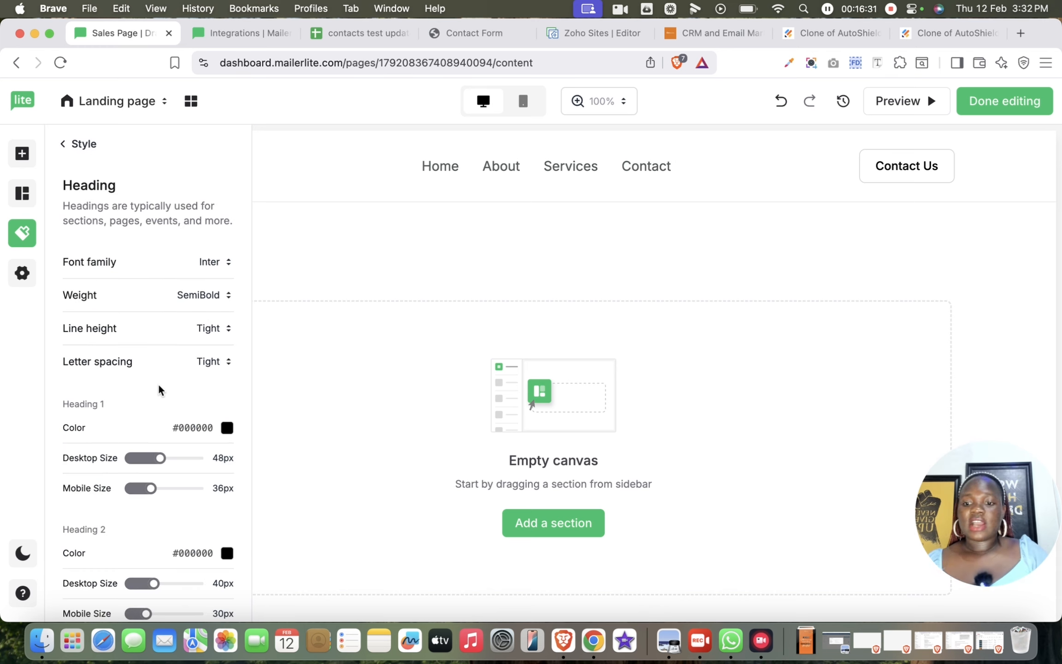
scroll(159, 390, down, 6)
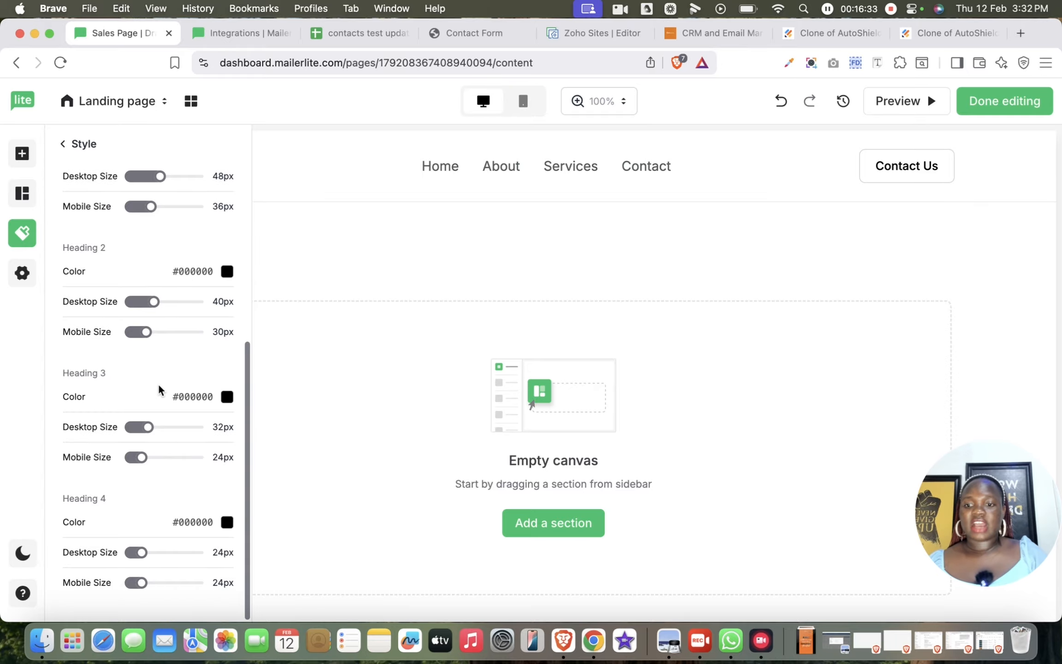
scroll(159, 391, up, 5)
scroll(159, 409, up, 1)
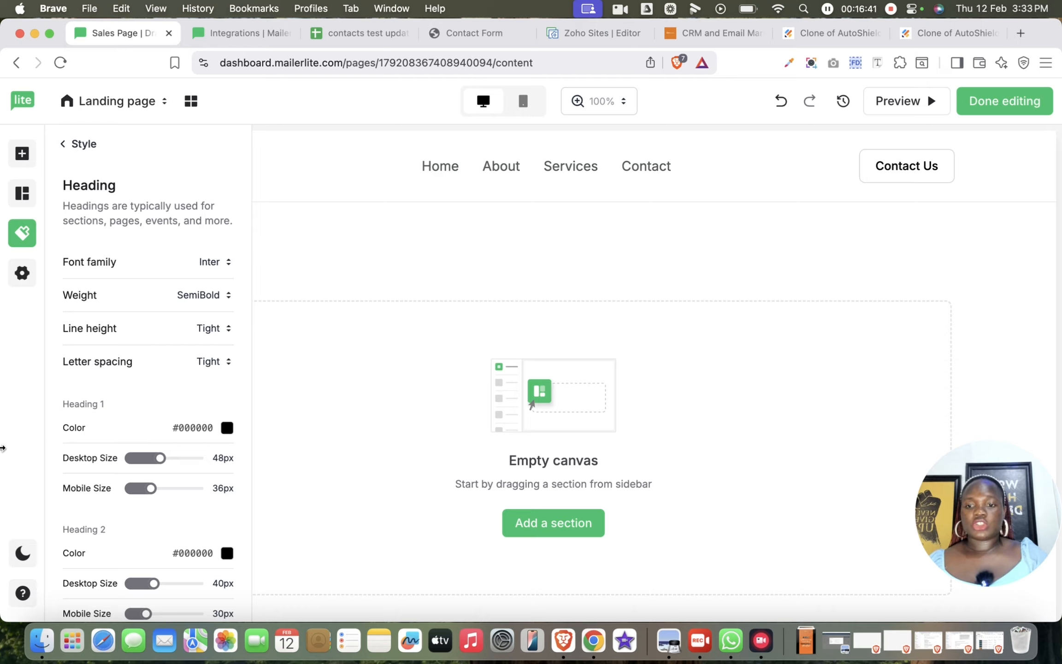
click(65, 144)
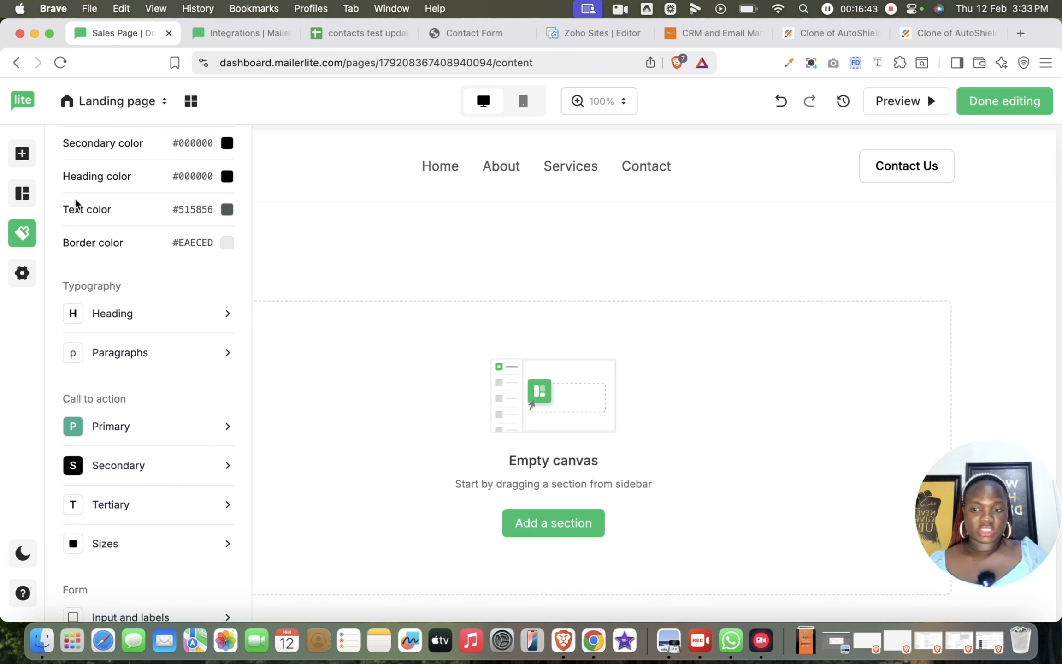
- Inspect the call-to-action styles for the tertiary button and the size settings for regular, large and small buttons
scroll(98, 266, down, 1)
click(143, 478)
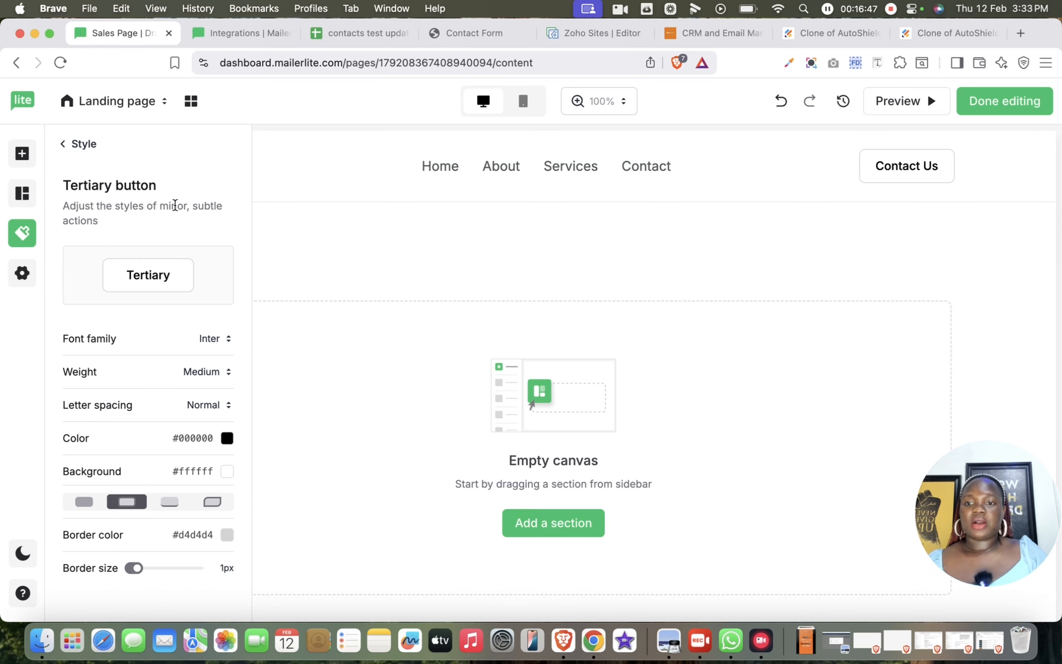
click(64, 143)
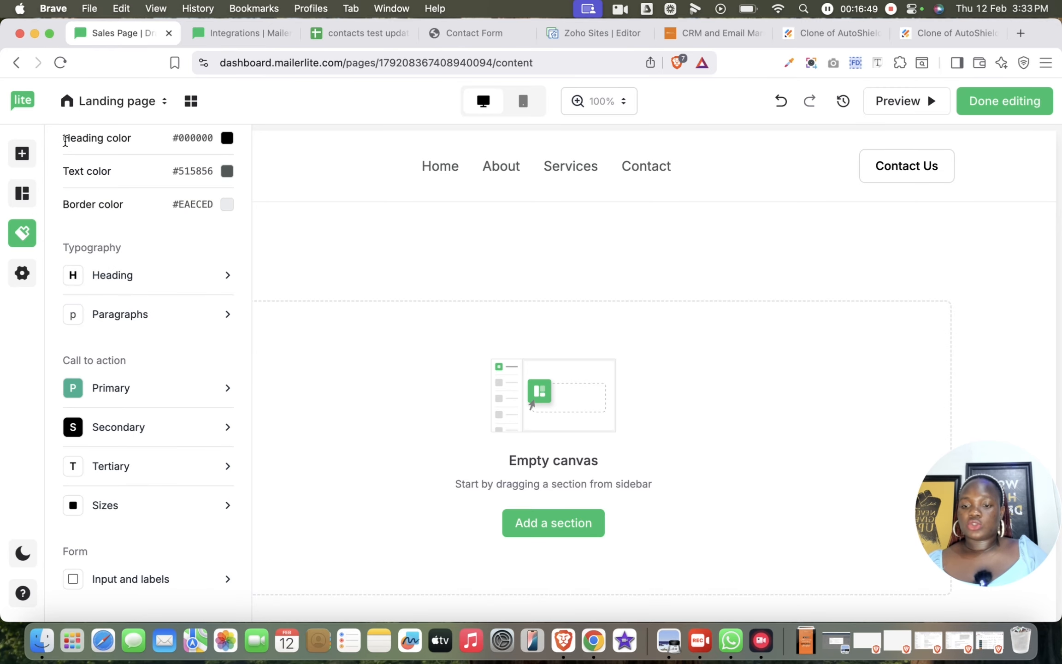
click(136, 502)
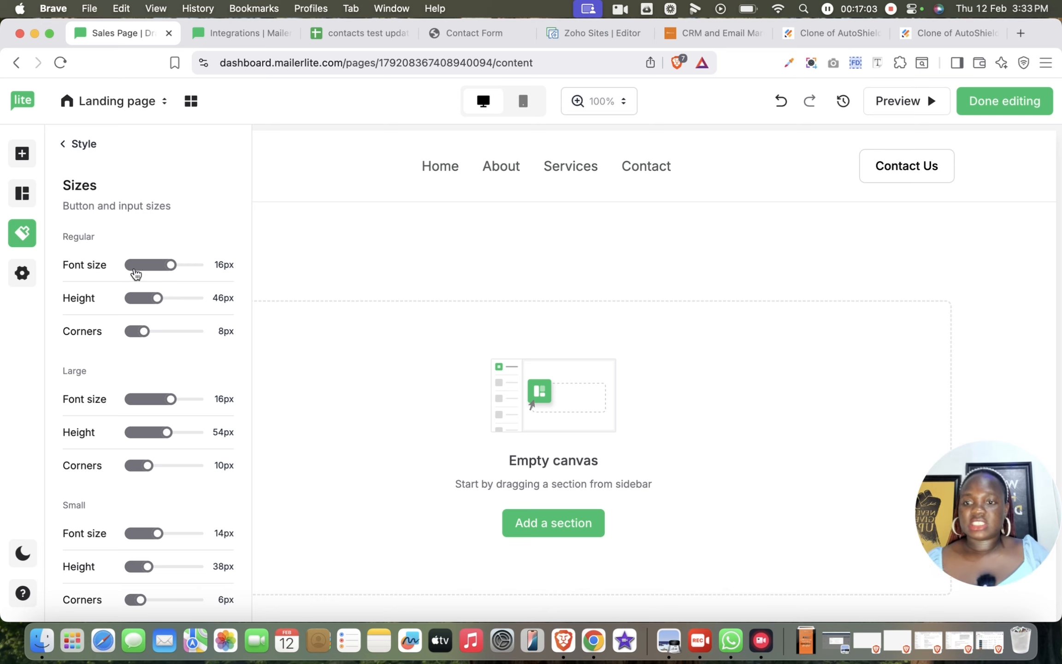
scroll(188, 270, down, 1)
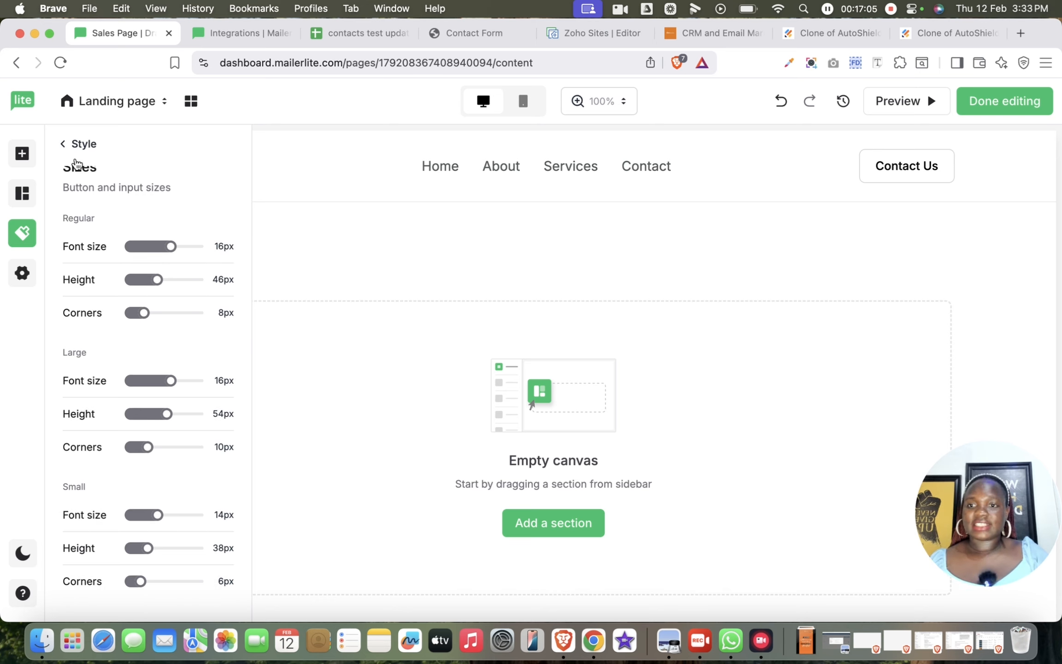
click(65, 144)
scroll(178, 455, down, 1)
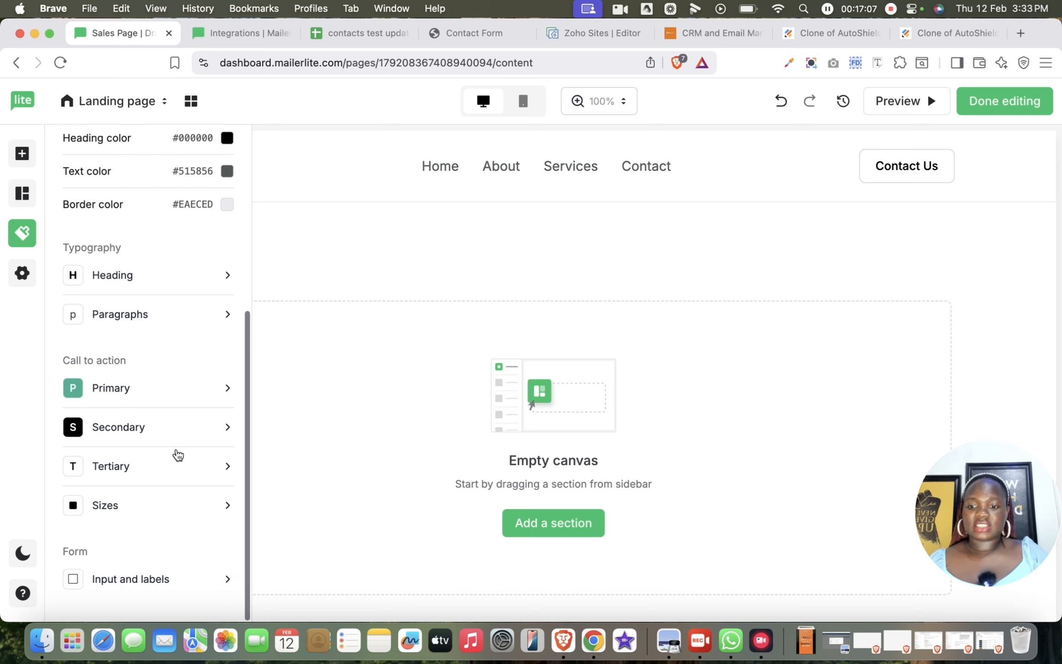
- Open the landing page settings and switch the page navigation and the page footer off and back on
click(22, 274)
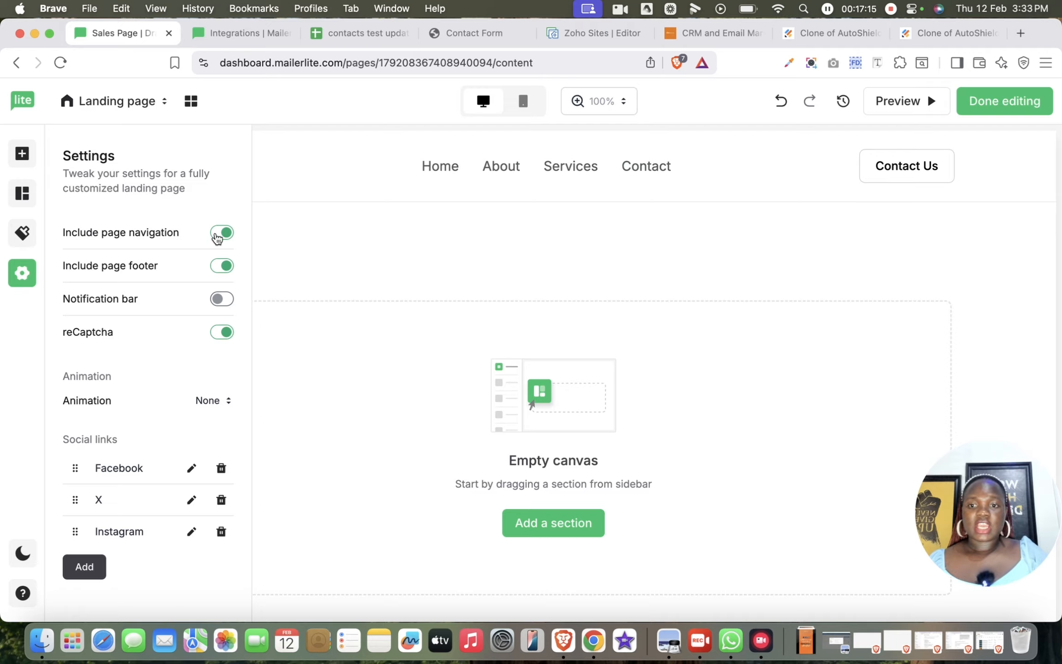
click(218, 236)
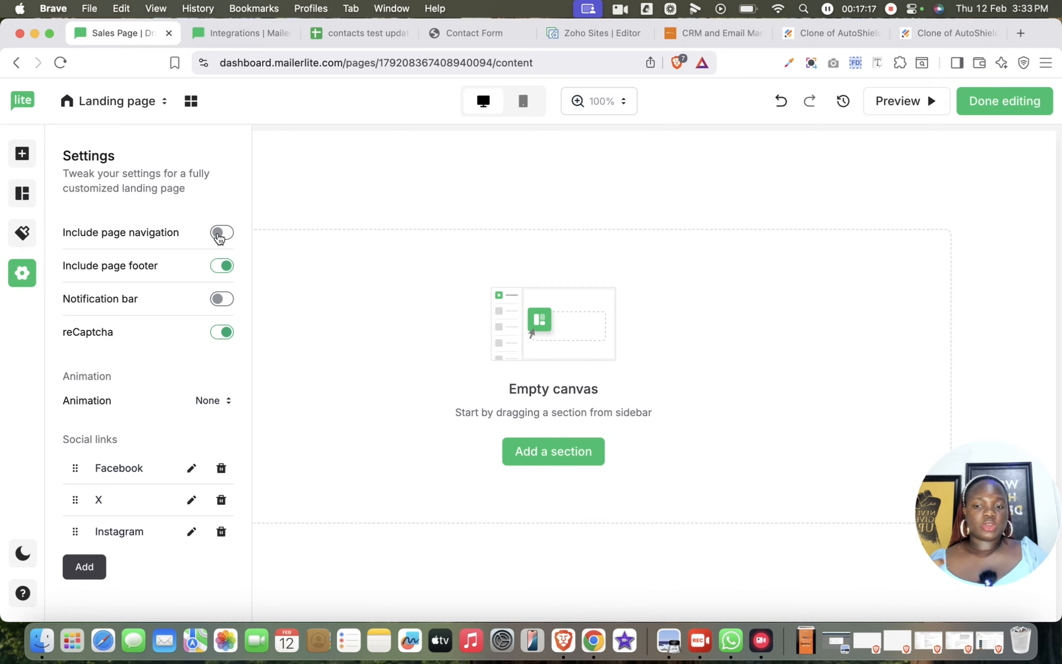
click(228, 236)
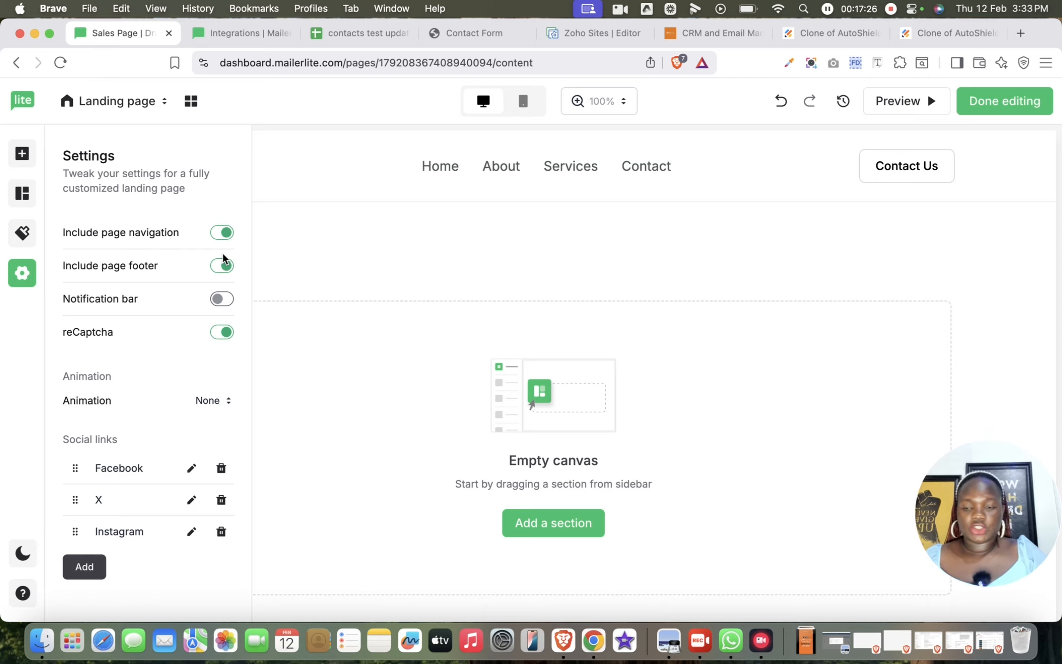
click(223, 267)
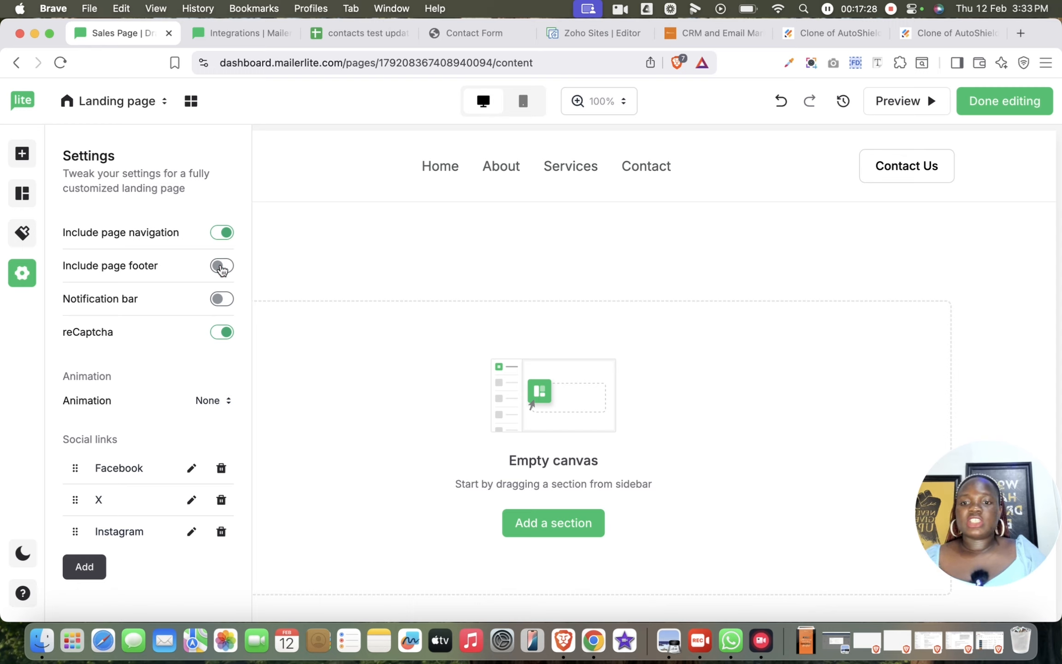
click(223, 268)
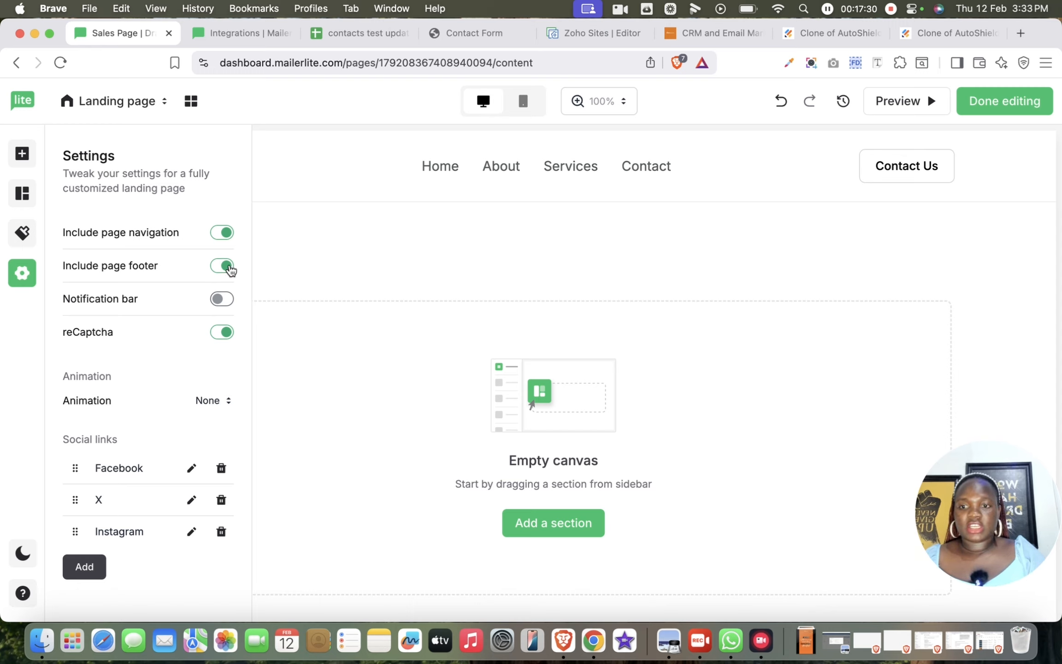
- Enable the notification bar on the landing page
click(224, 301)
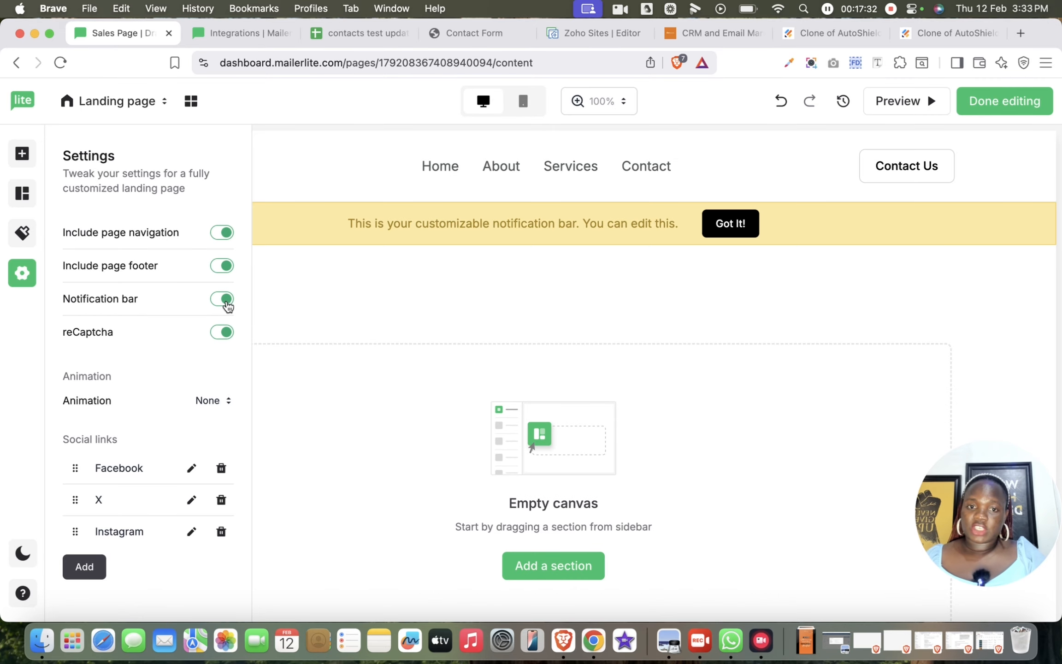
- Turn off the notification bar, and switch reCaptcha off and back on
click(226, 302)
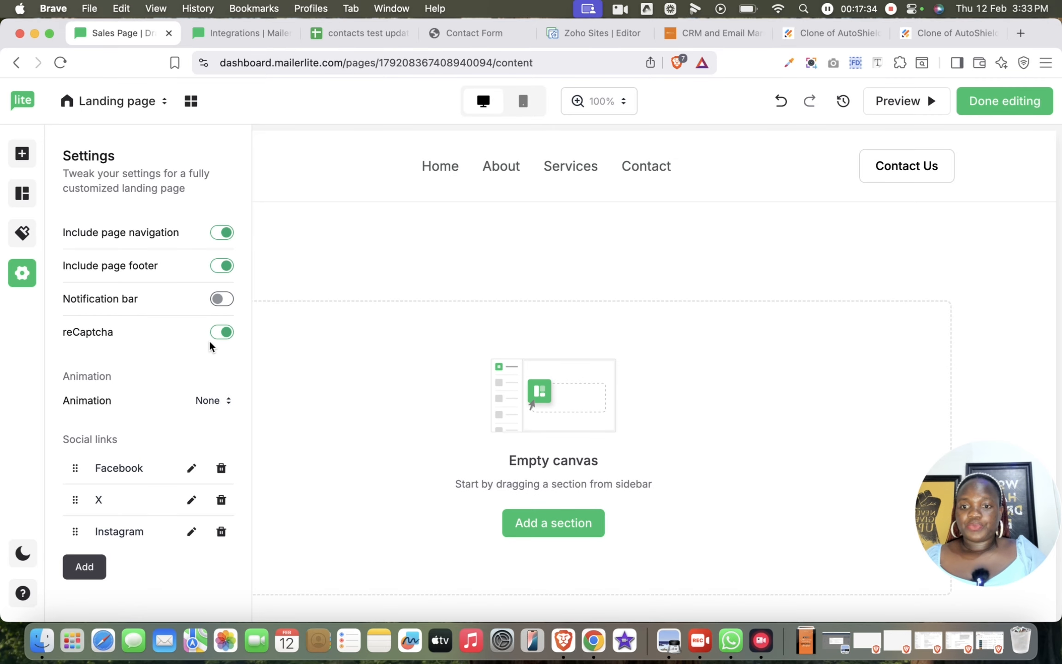
click(220, 335)
click(224, 335)
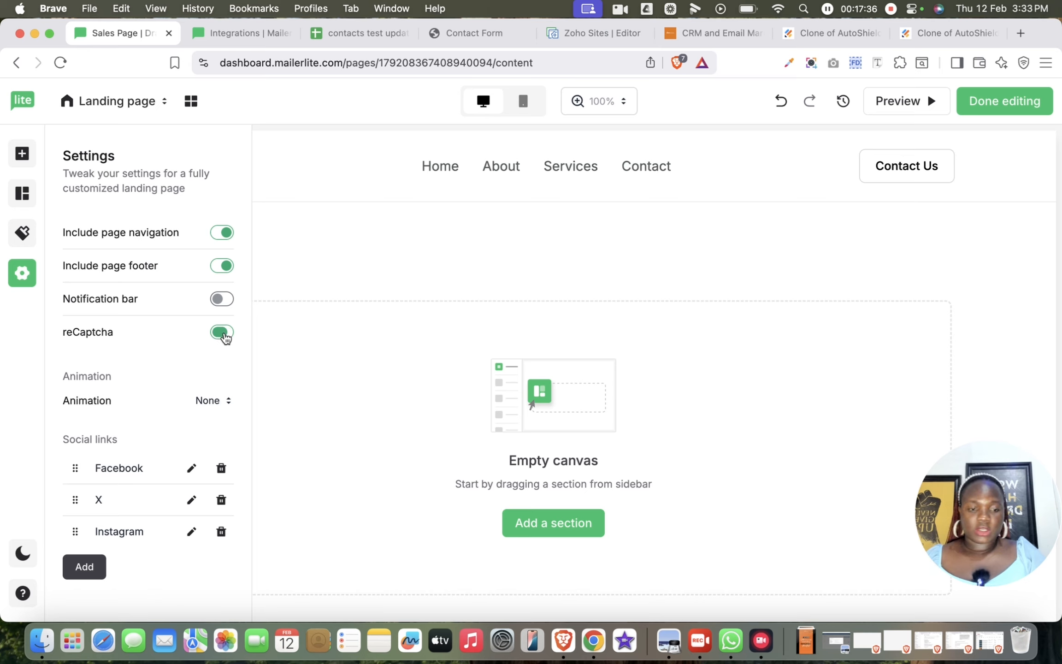
- Try the Fade animation for the page and set the animation back to None
scroll(225, 338, down, 3)
click(211, 304)
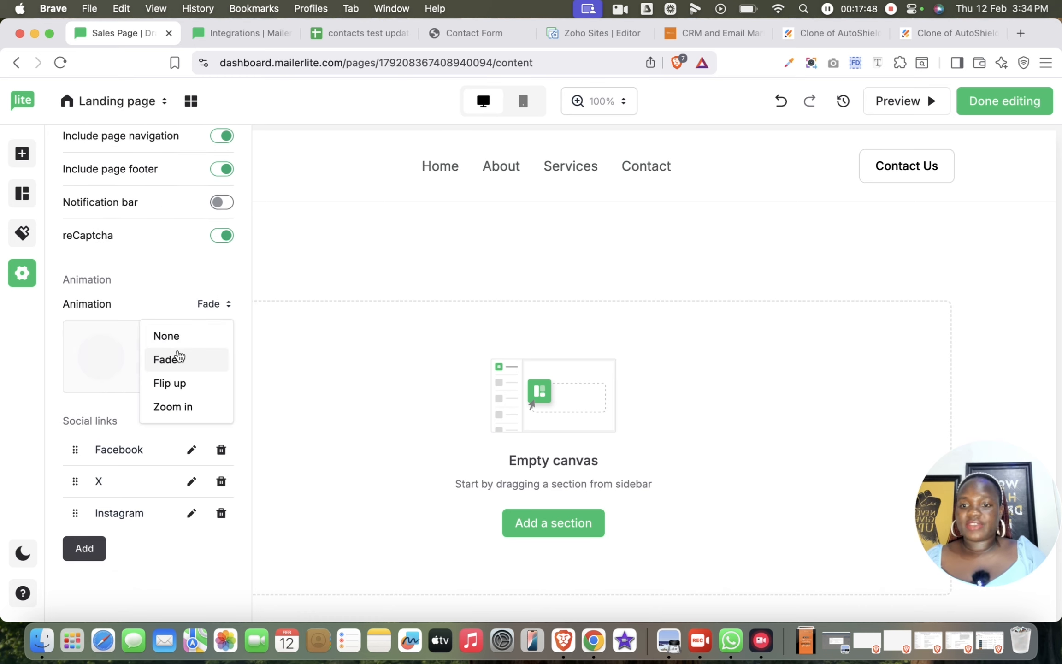
click(179, 339)
click(216, 304)
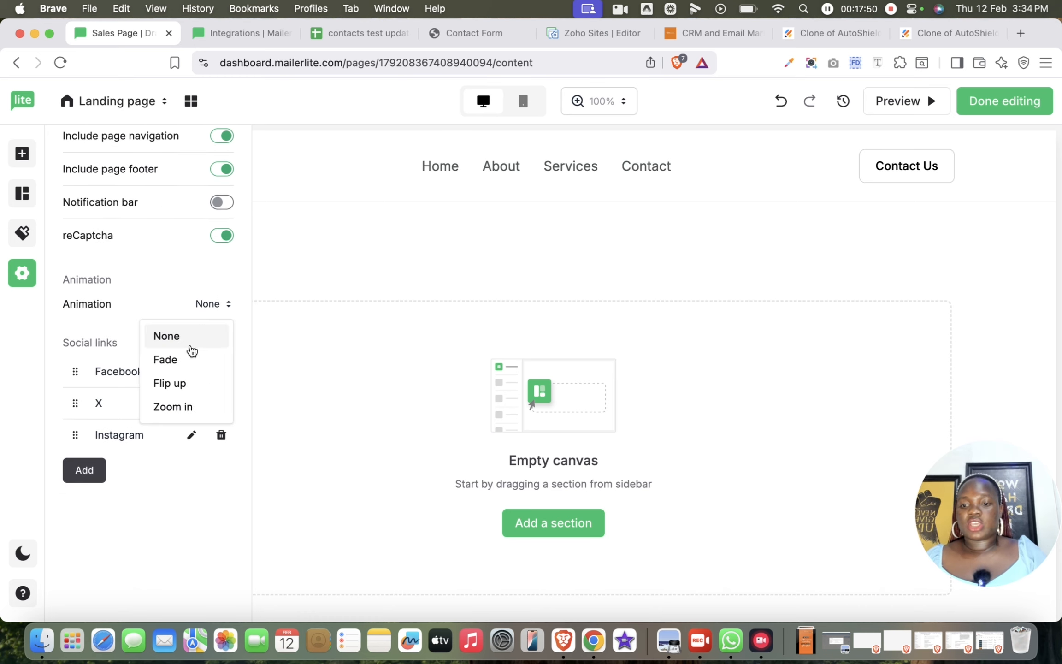
click(186, 514)
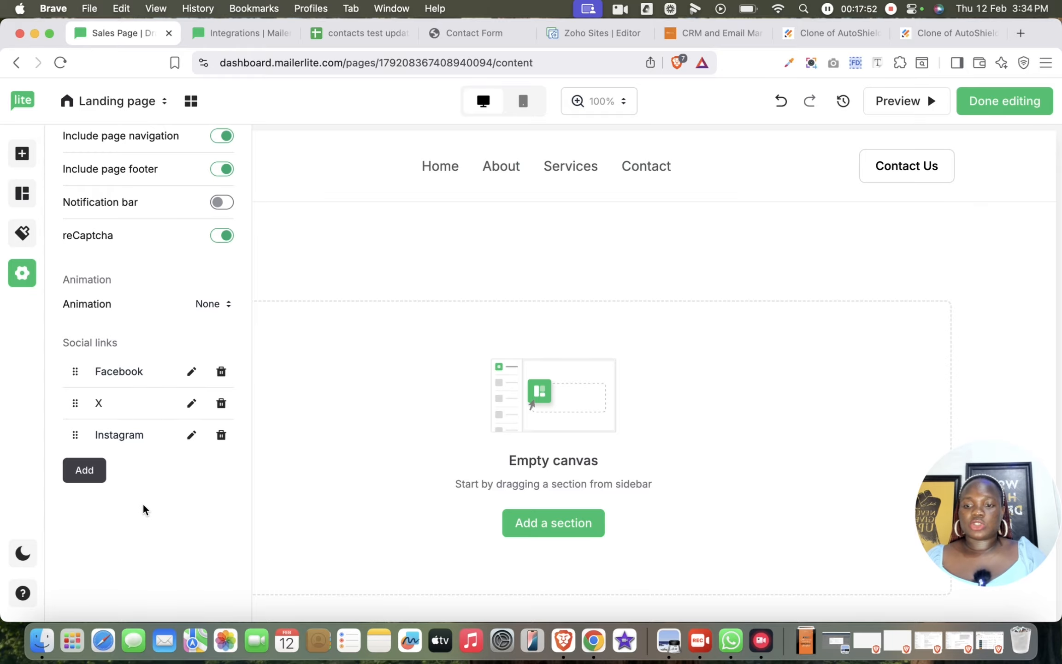
- Add an X (Twitter) entry to the page's social links
click(94, 480)
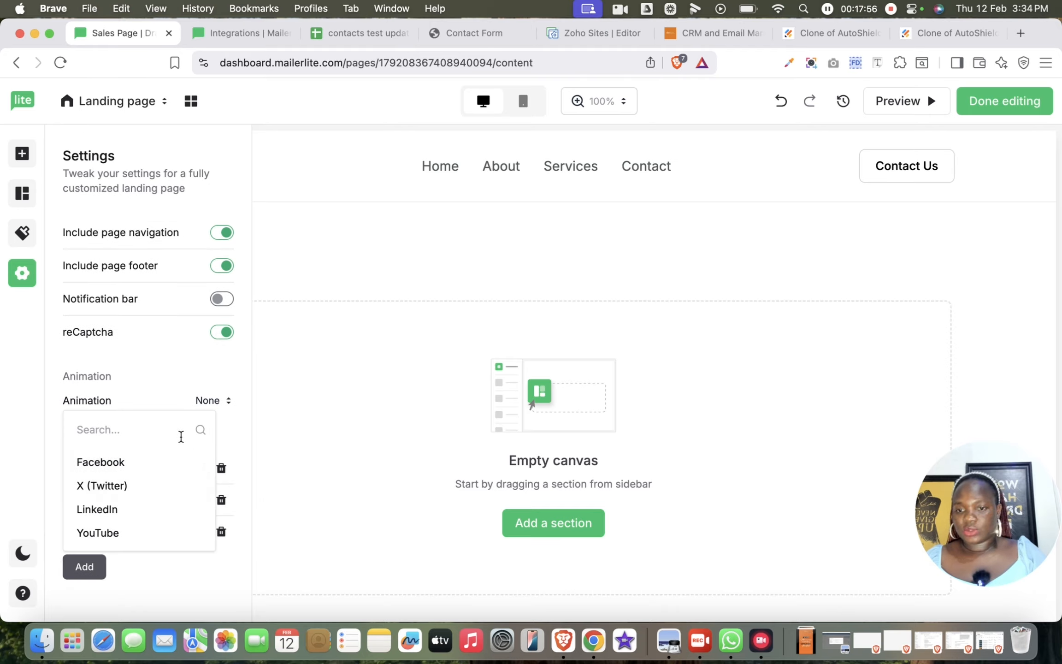
click(141, 487)
- Open the URL fields of the Facebook and X social links, and delete the X link
click(192, 468)
scroll(194, 474, down, 3)
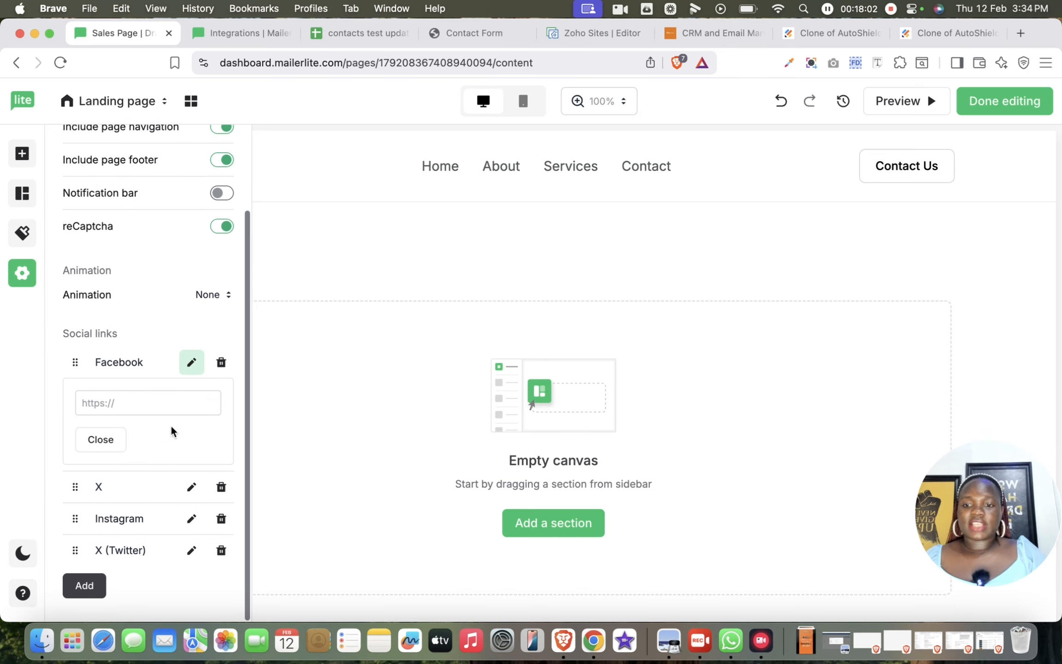
click(175, 400)
click(192, 487)
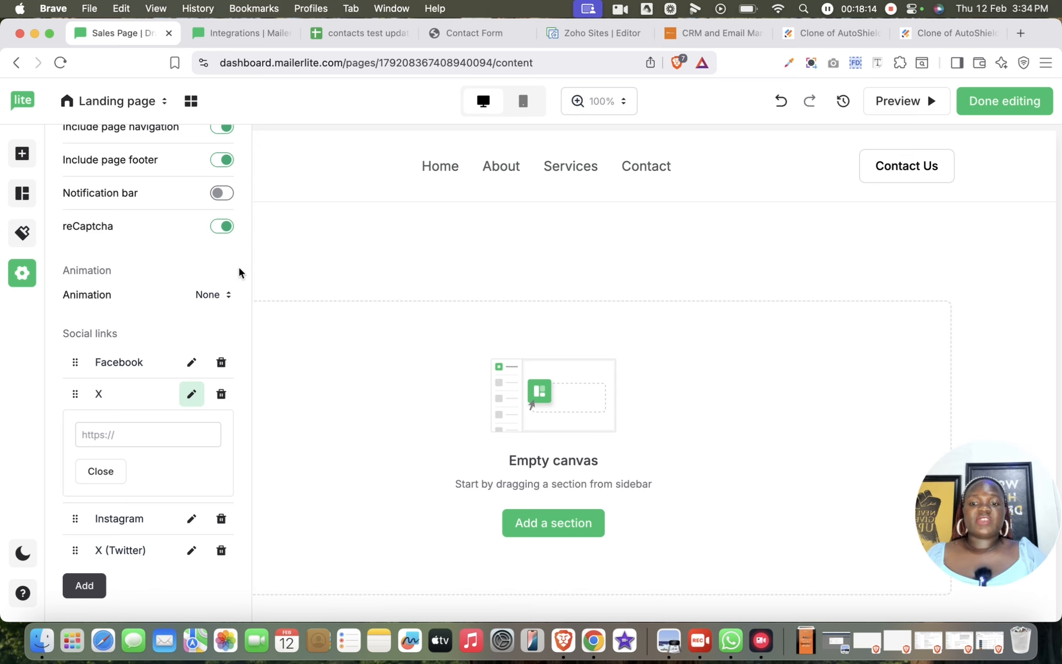
click(222, 395)
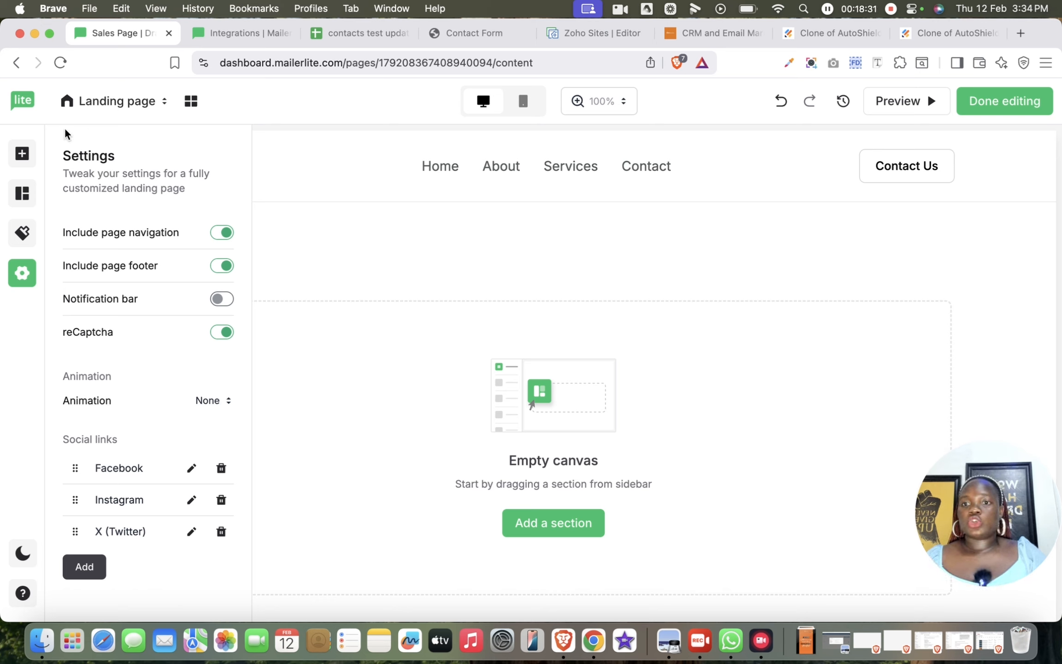
- Check which pages can be selected for editing, and view the layout in mobile view before returning to desktop view
click(131, 102)
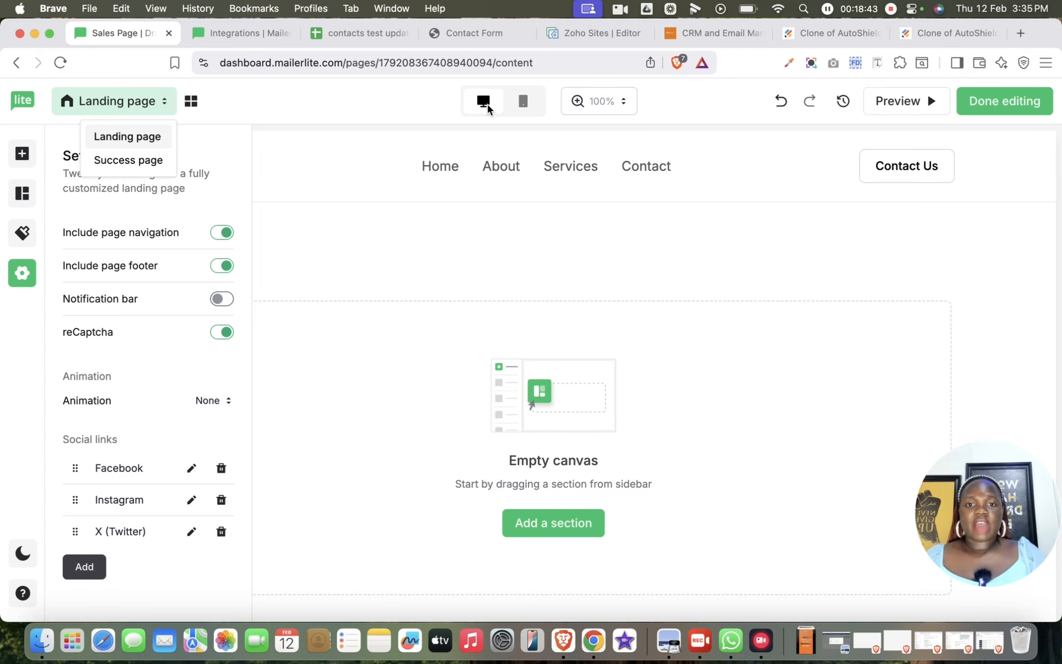
click(525, 100)
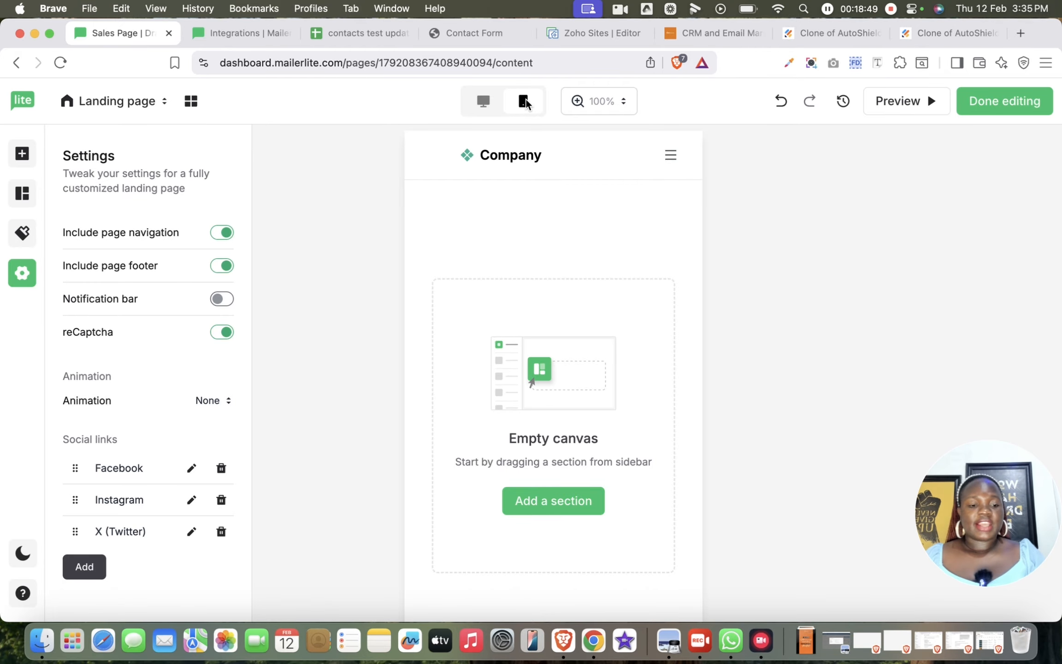
click(497, 102)
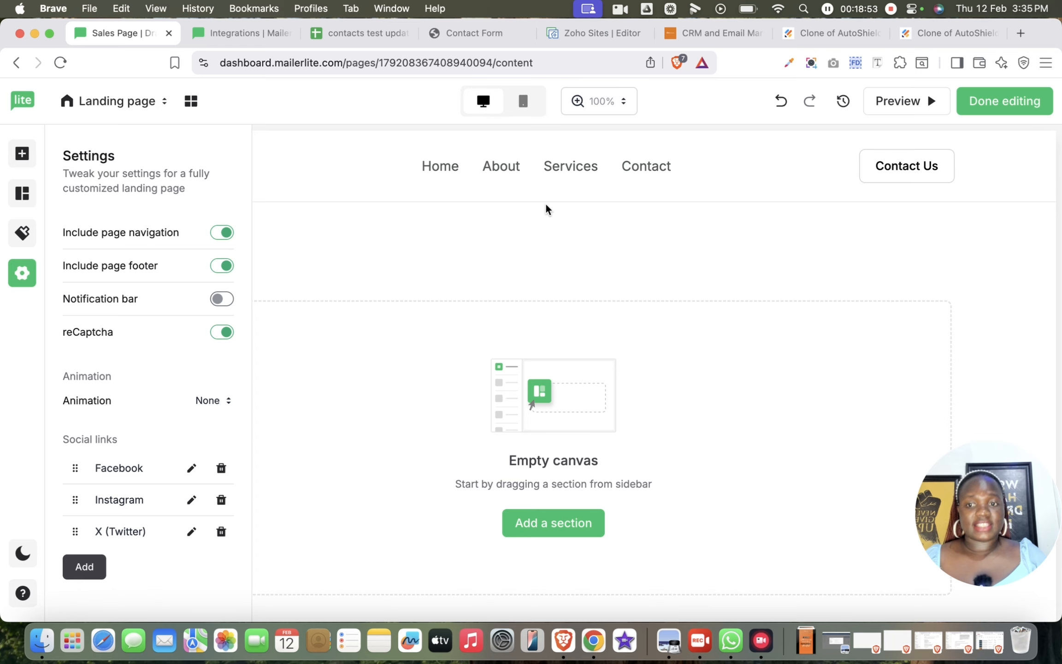
- Add the pre-built Hero section headed "Introduce your company" to the empty canvas
click(22, 192)
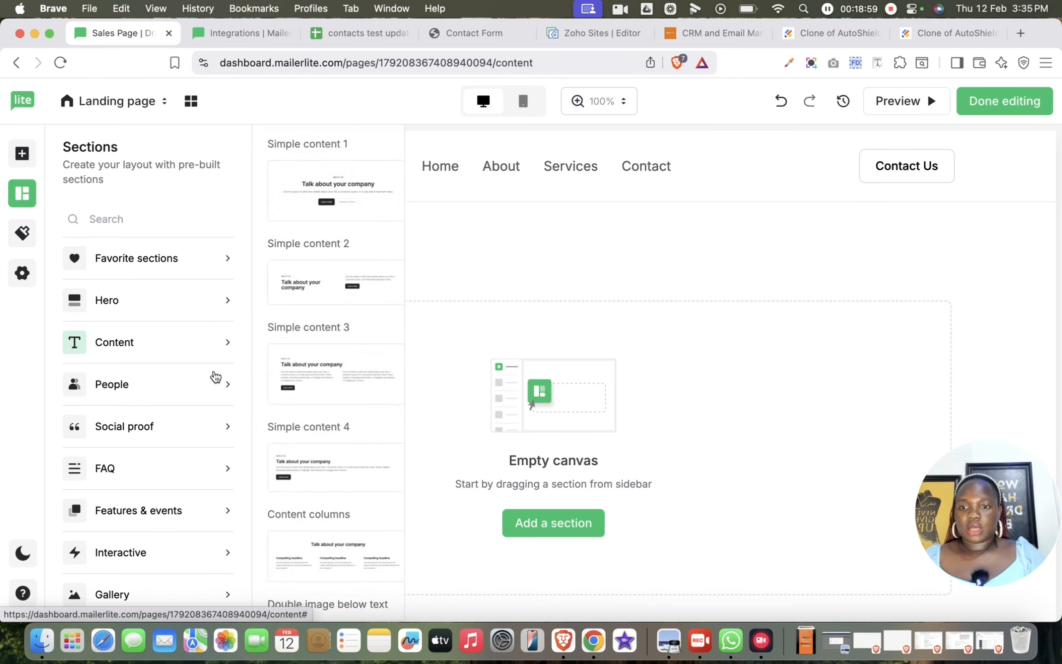
mouse_move(194, 261)
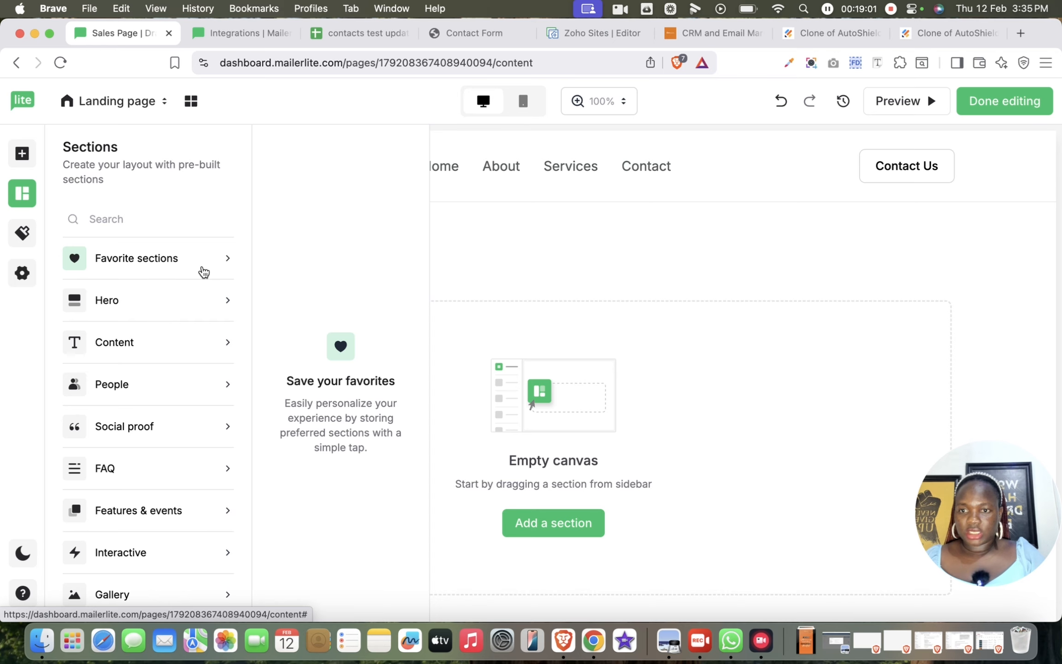
mouse_move(208, 309)
drag(307, 251, 527, 302)
- Replace the hero section's image with sales pipeline.png from the file manager
scroll(527, 304, down, 3)
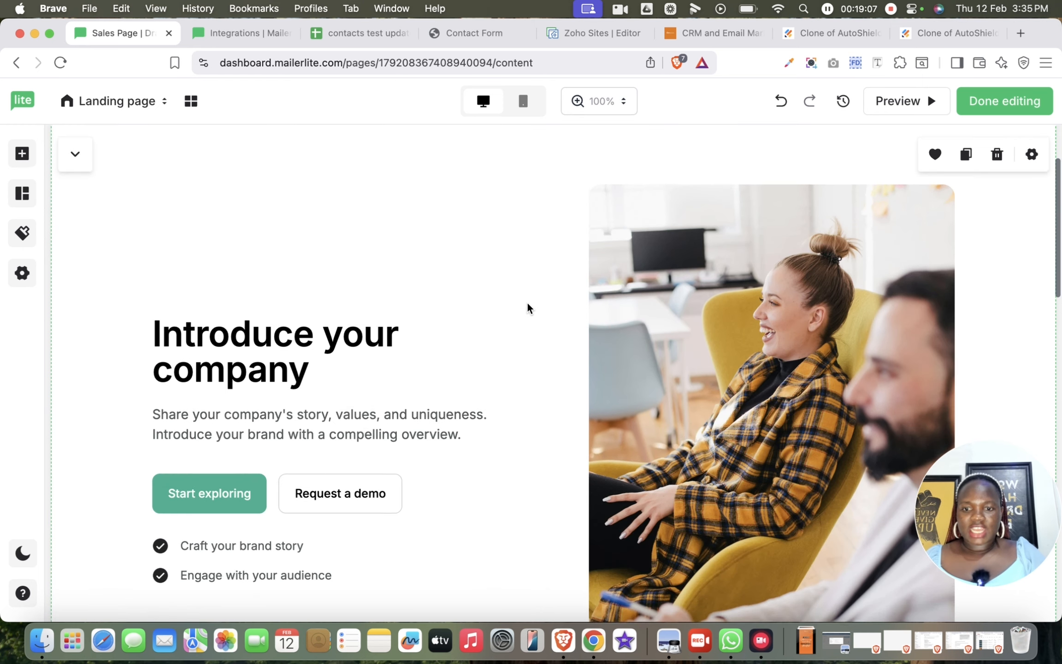
scroll(741, 334, down, 8)
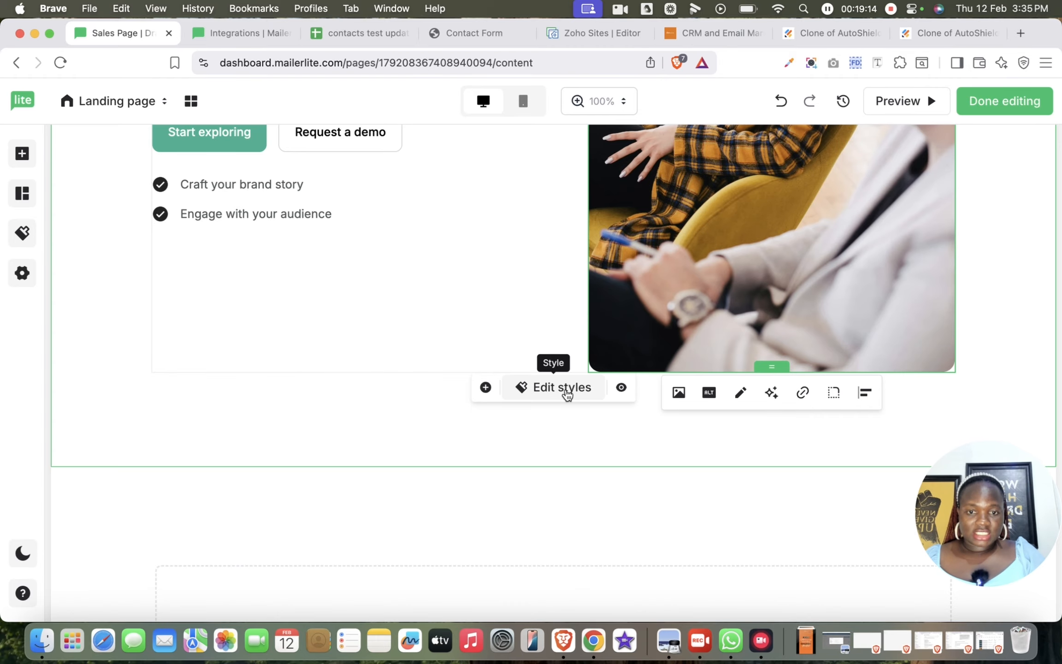
click(680, 394)
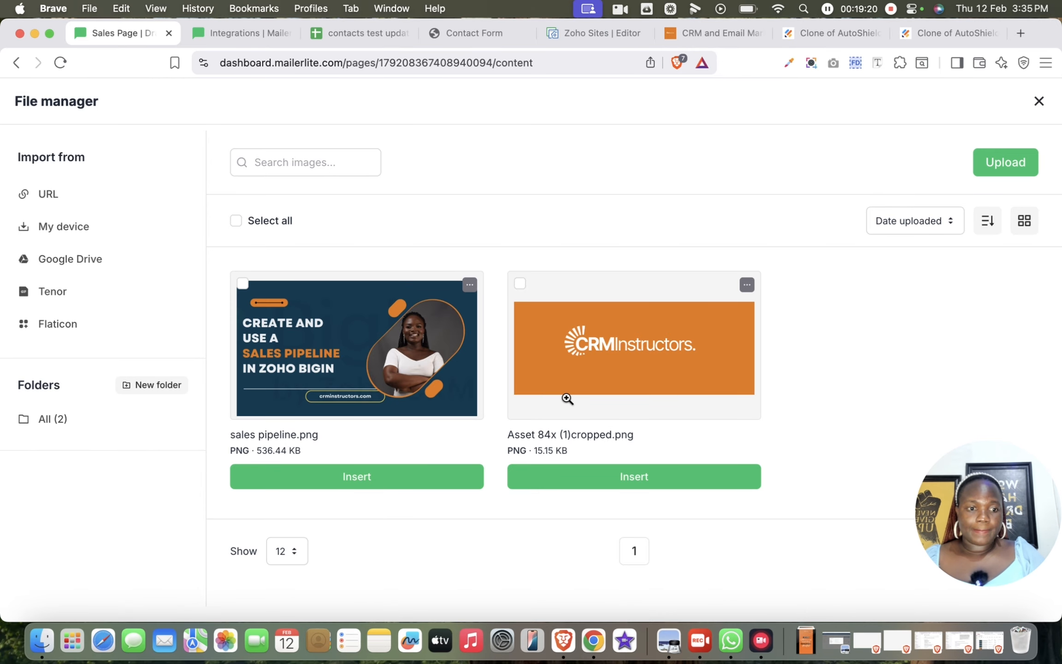
click(369, 482)
scroll(687, 296, up, 8)
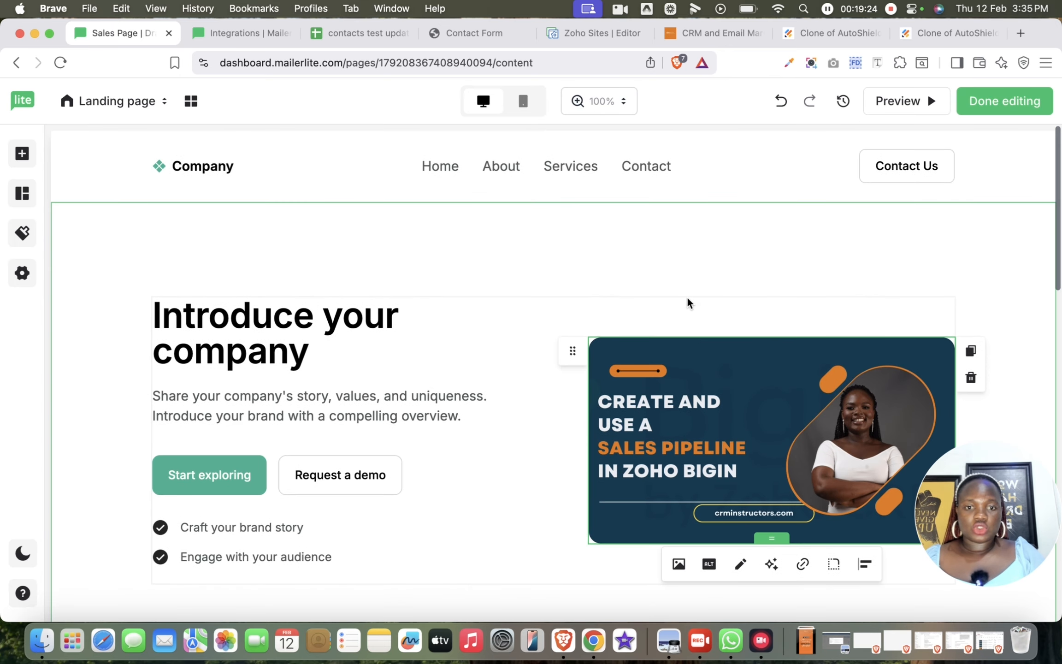
- Set the whole "Introduce your company" heading in italic
scroll(446, 407, down, 4)
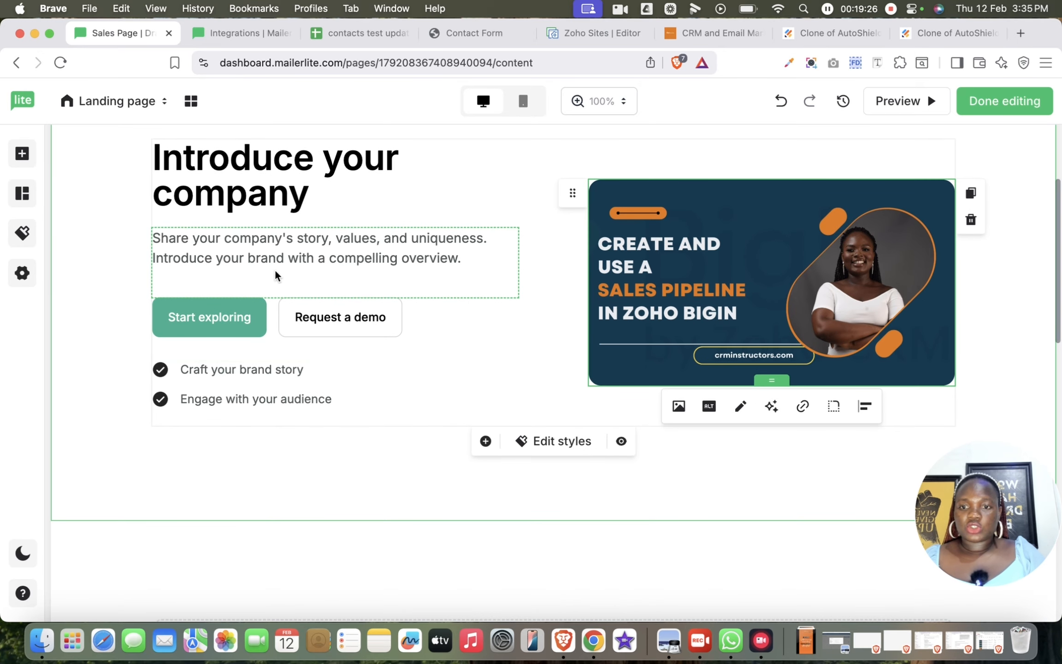
click(282, 257)
click(317, 173)
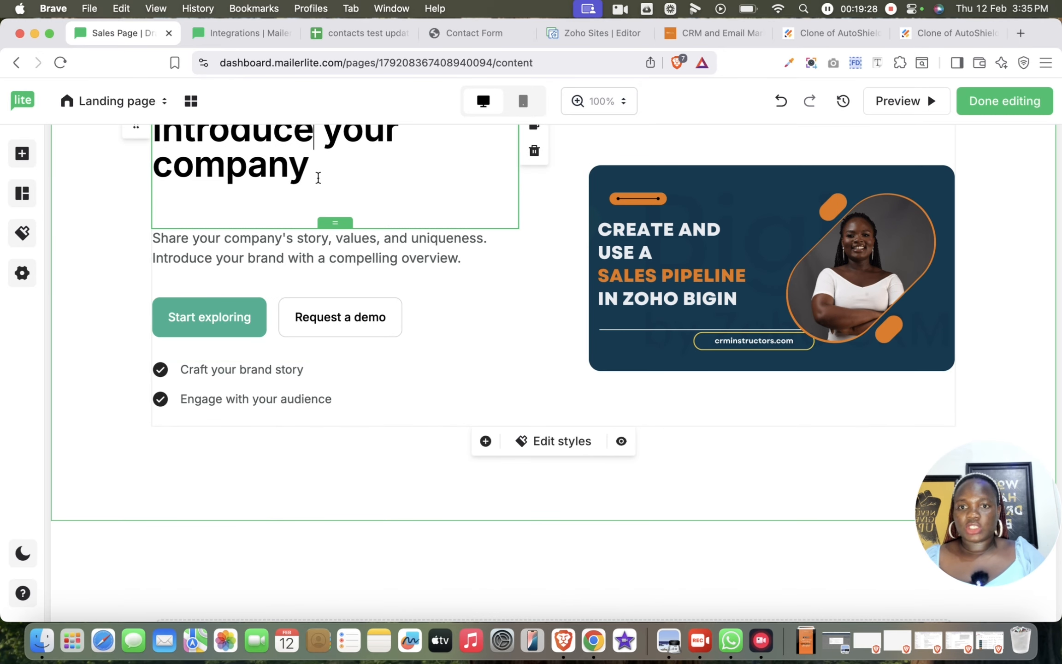
scroll(317, 175, up, 3)
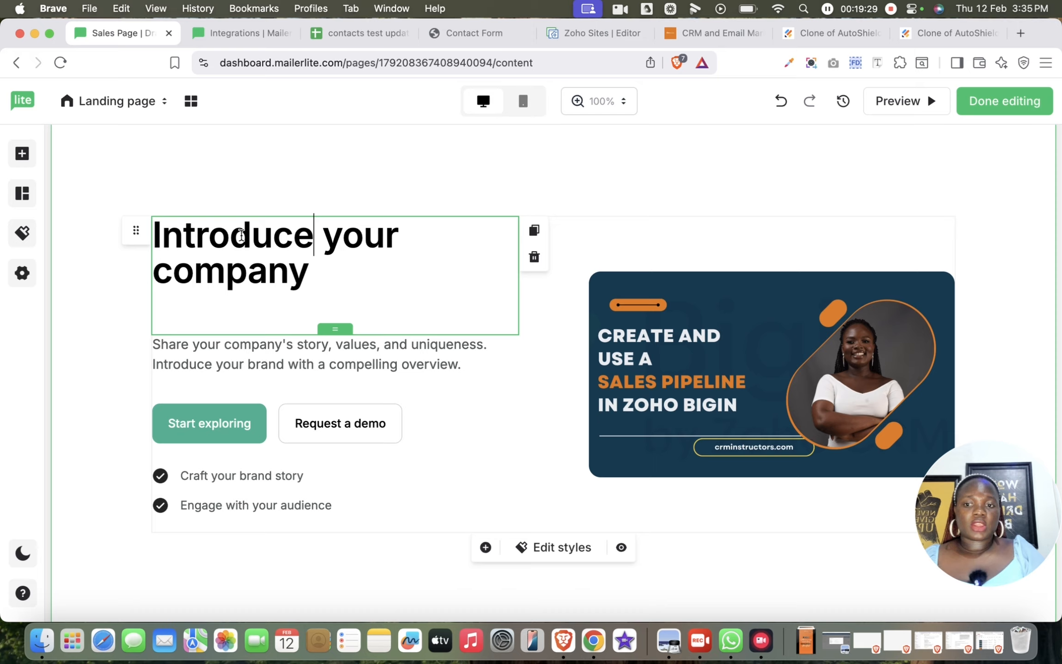
double_click(282, 246)
click(282, 246)
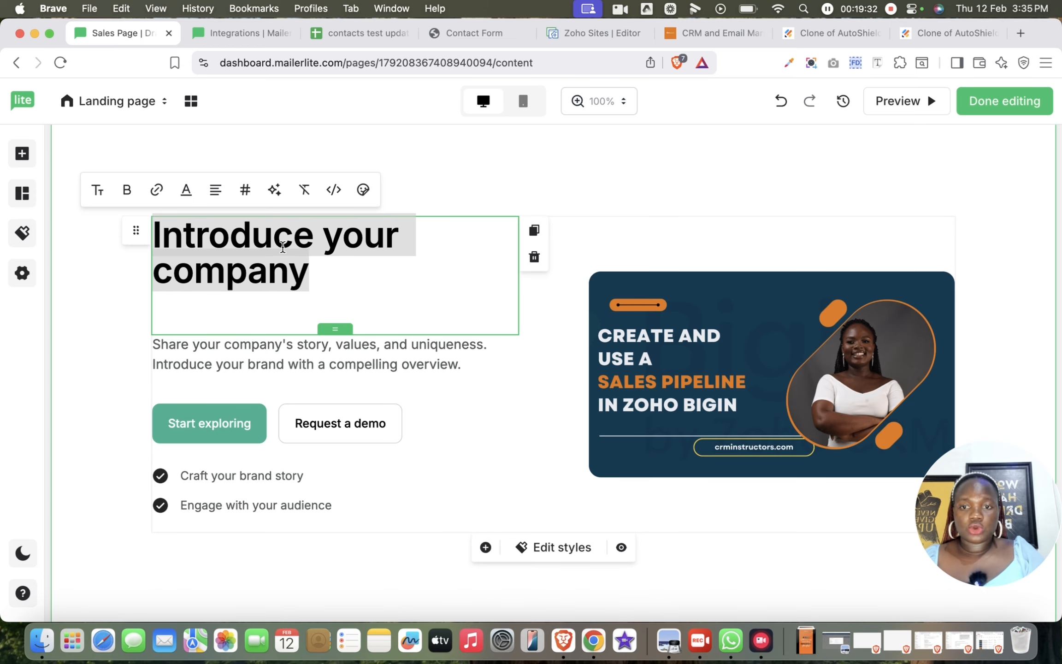
click(129, 202)
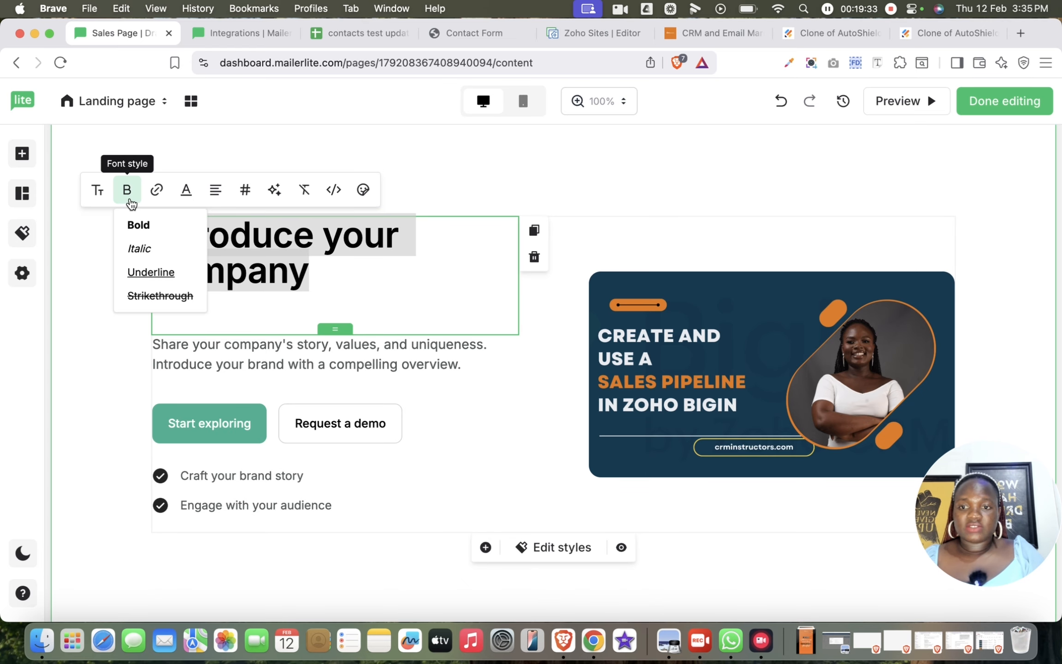
click(139, 249)
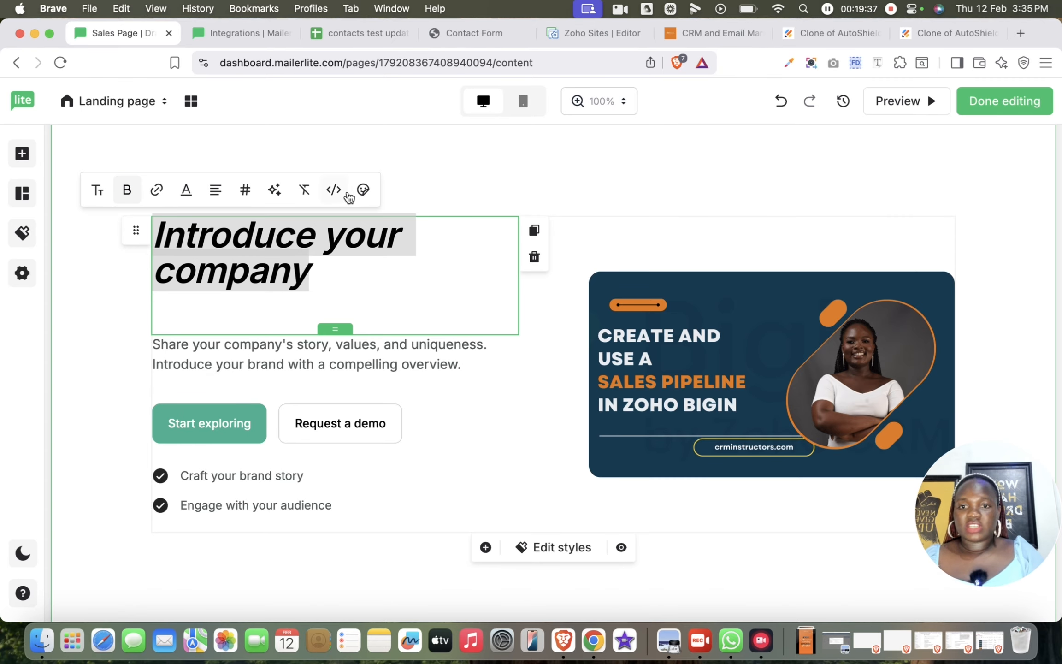
- Try centering the hero heading and return it to left alignment
click(215, 189)
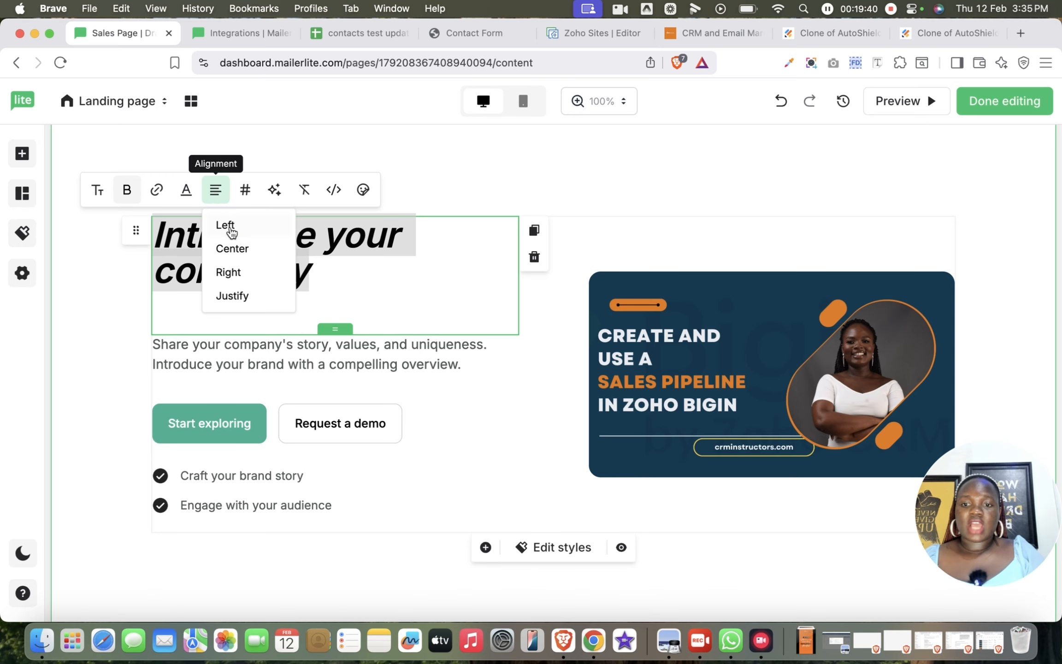
click(233, 250)
click(207, 193)
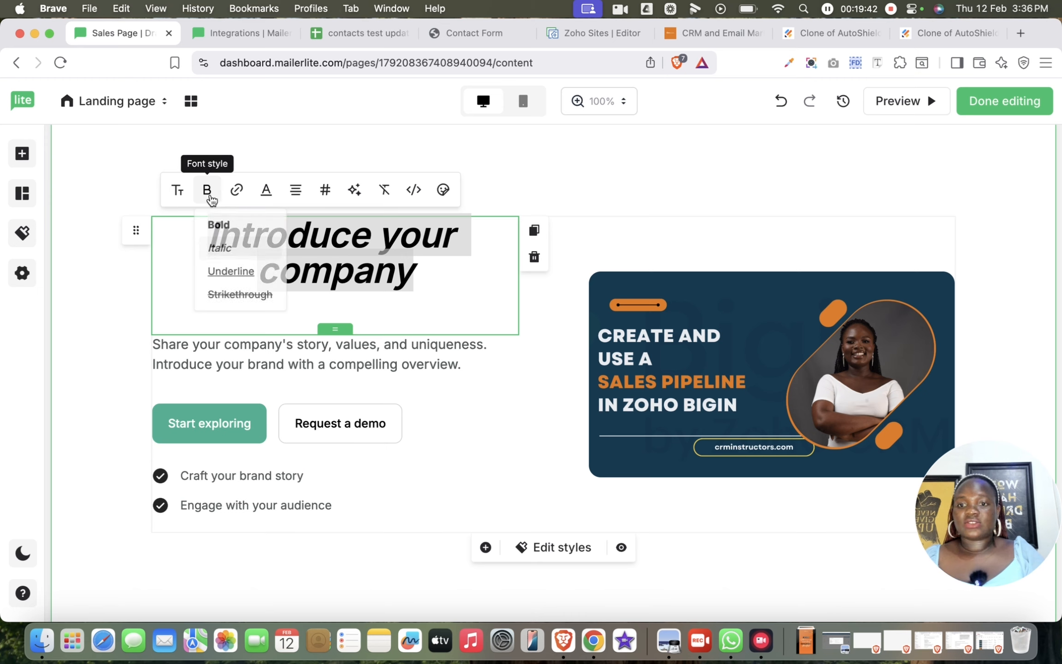
click(307, 190)
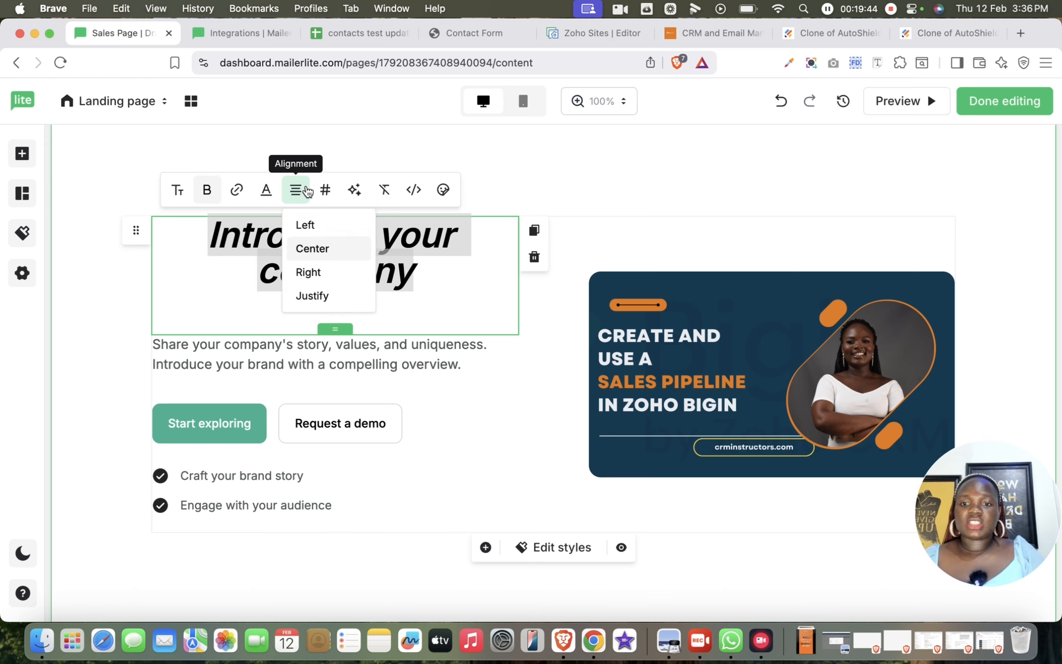
click(305, 226)
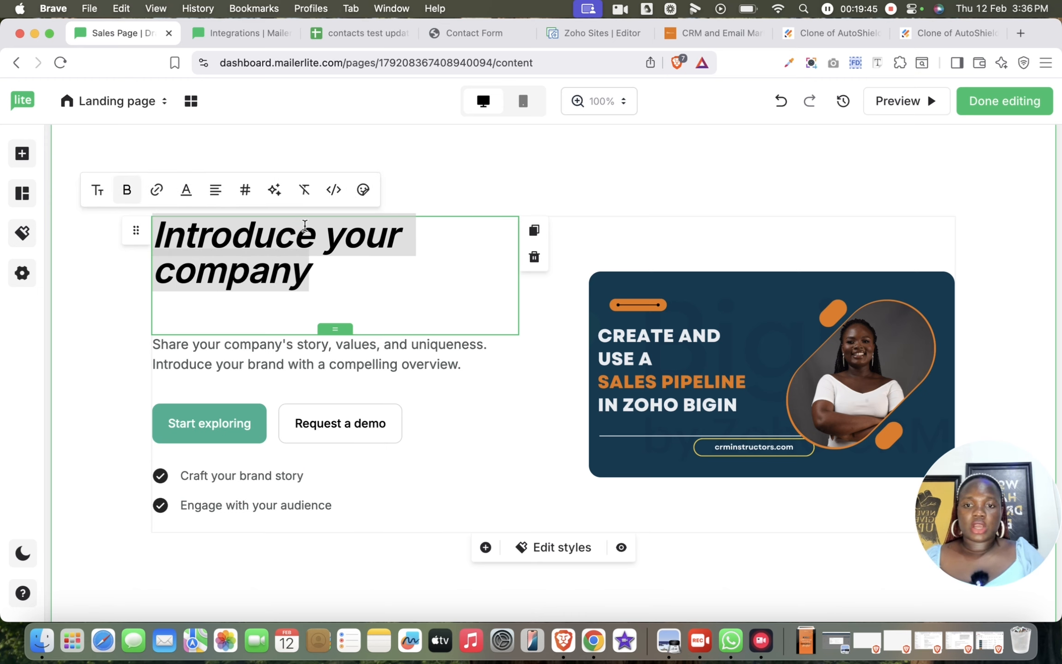
click(419, 252)
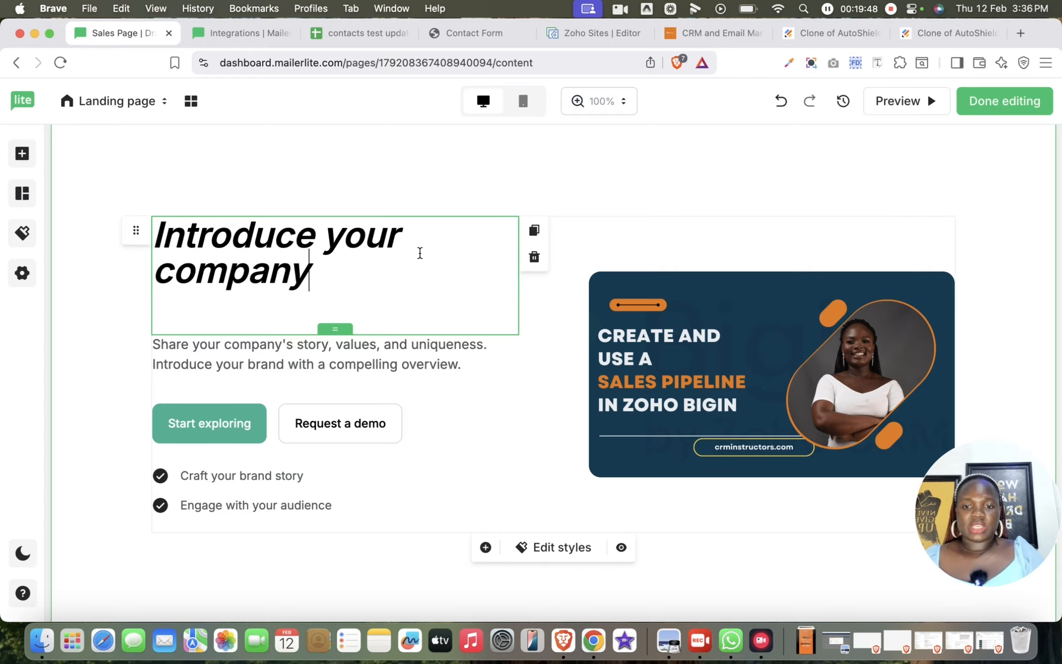
- Examine the link settings of the "Start exploring" button, including the external URL field and the new-tab option
scroll(419, 253, down, 5)
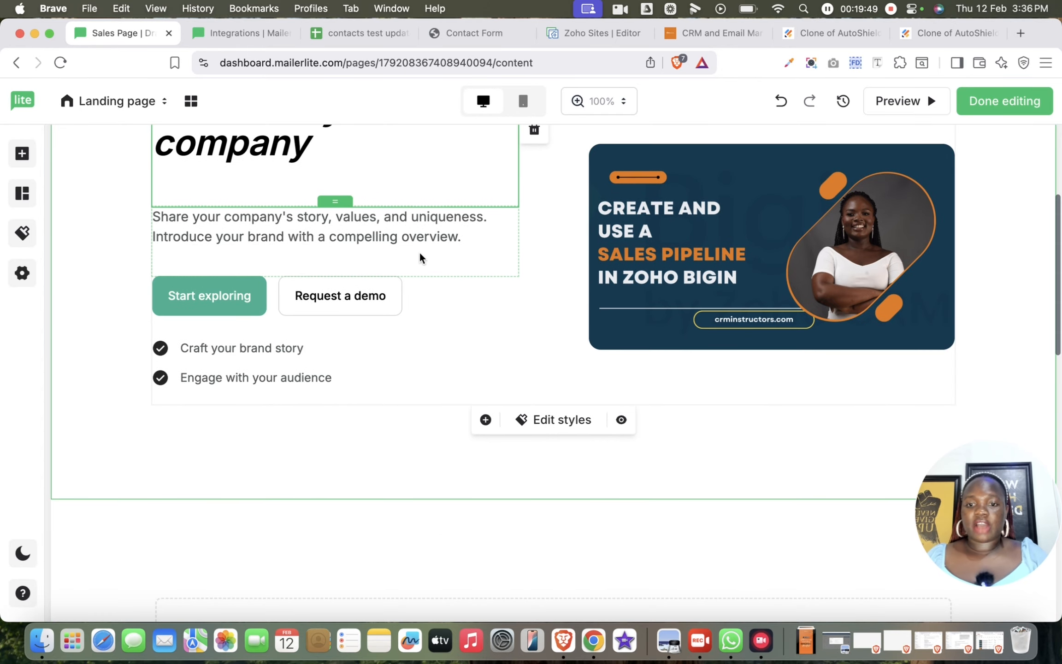
click(237, 297)
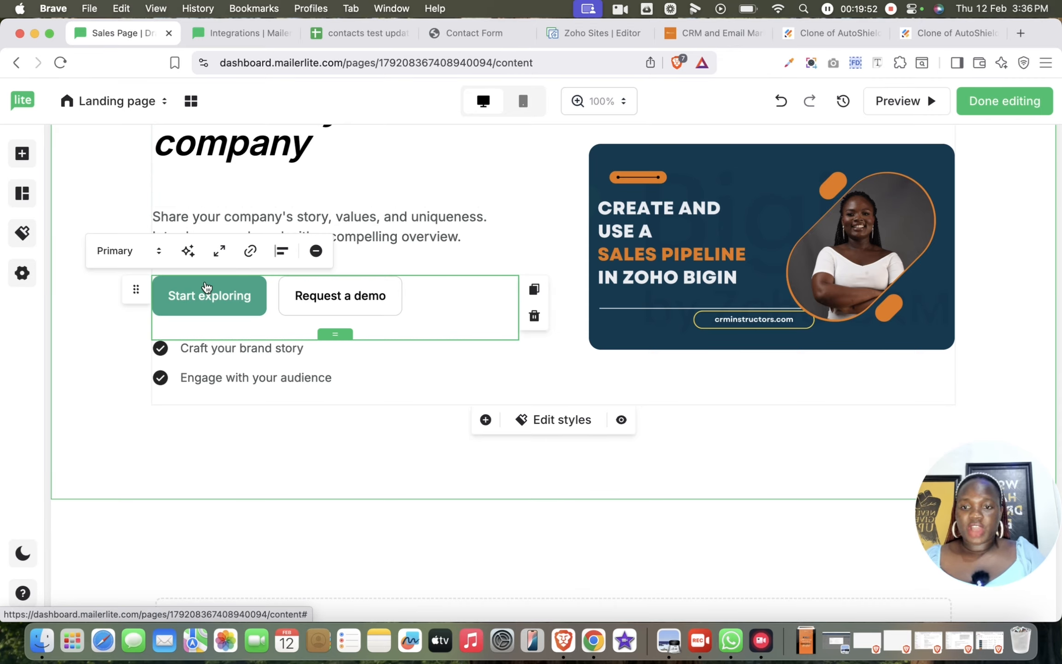
click(250, 252)
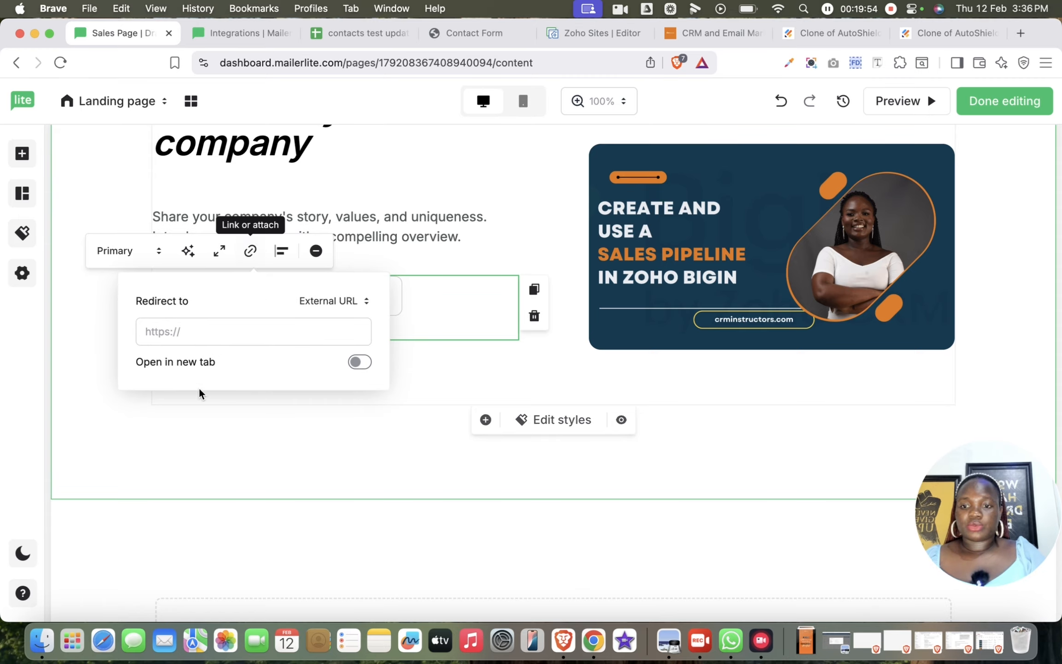
click(224, 336)
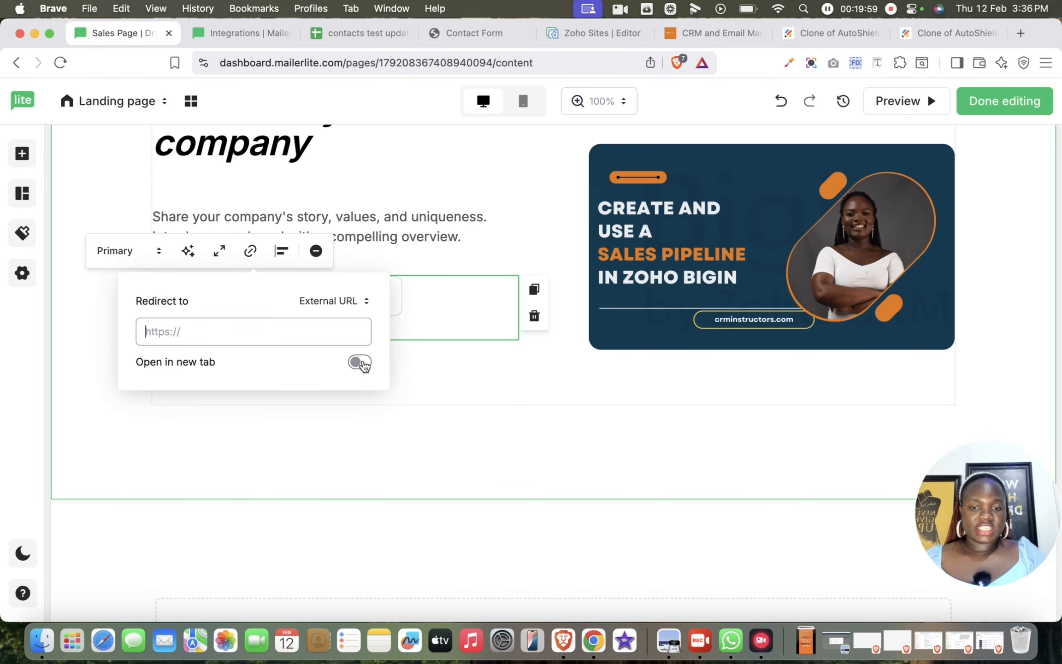
click(432, 388)
click(411, 452)
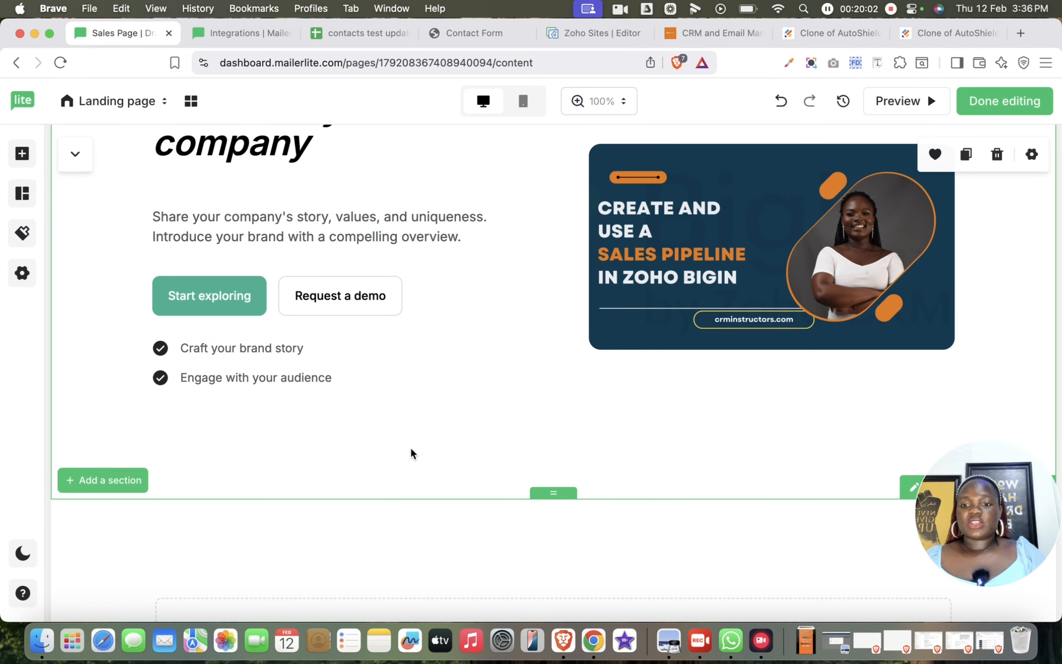
- Duplicate the "Engage with your audience" item in the hero section's checklist
click(367, 369)
click(350, 385)
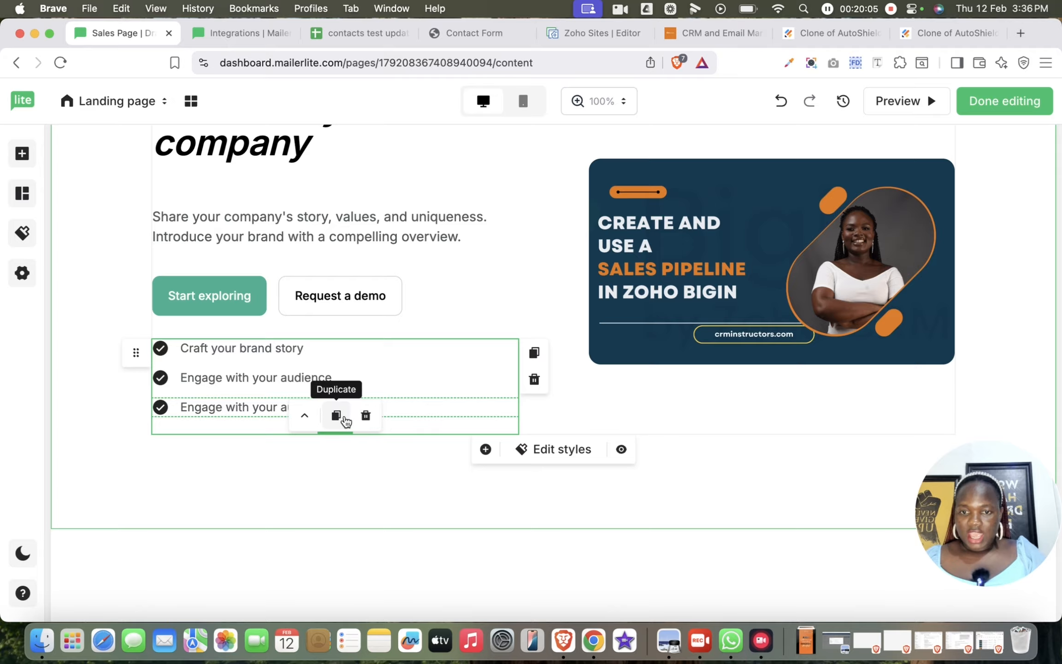
- Delete the duplicated "Engage with your audience" item from the hero section's checklist
click(366, 416)
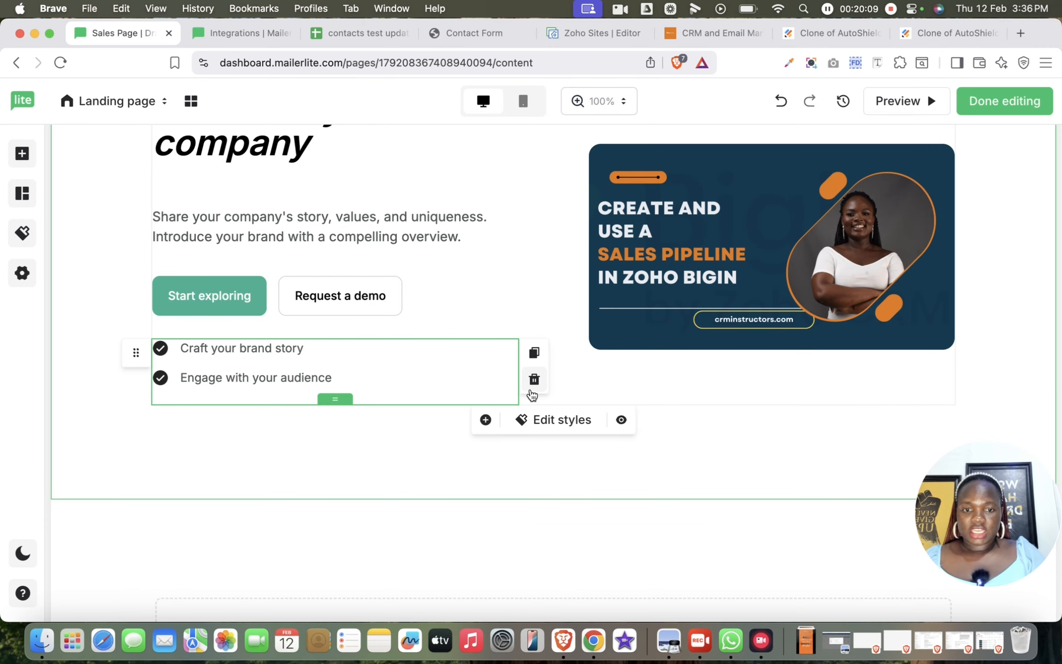
- Try duplicating the "Introduce your company" section and delete the copy
click(819, 425)
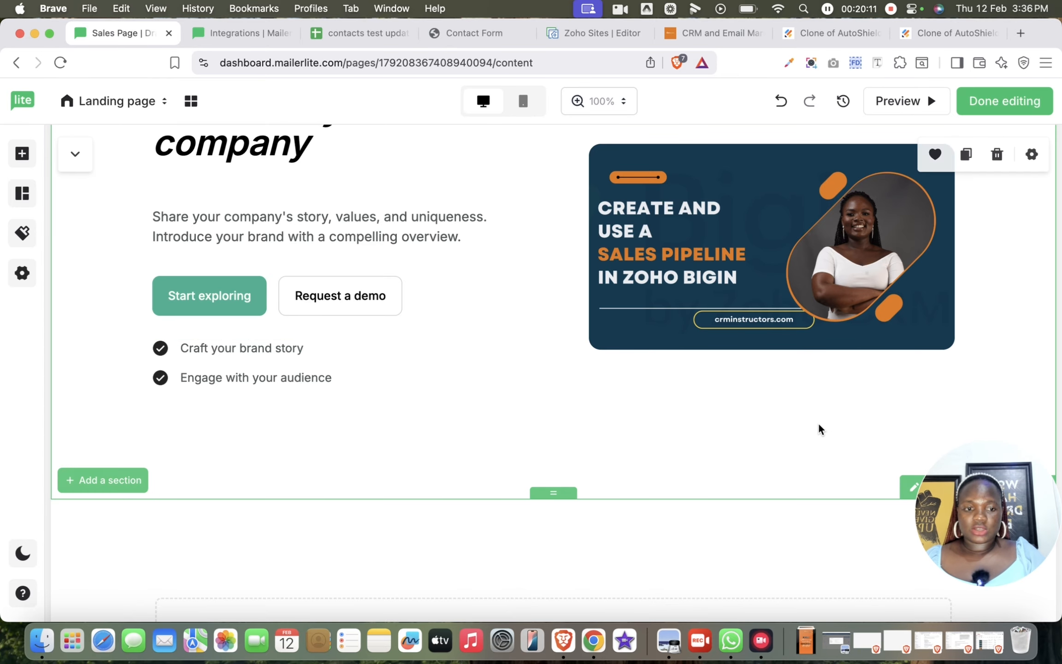
click(1038, 158)
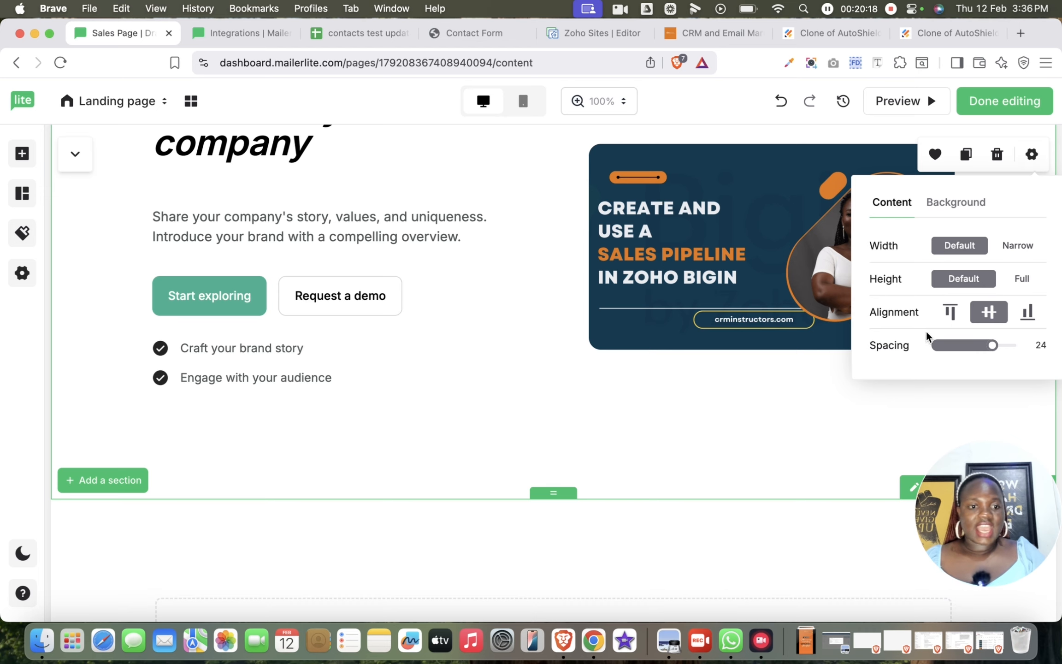
click(968, 155)
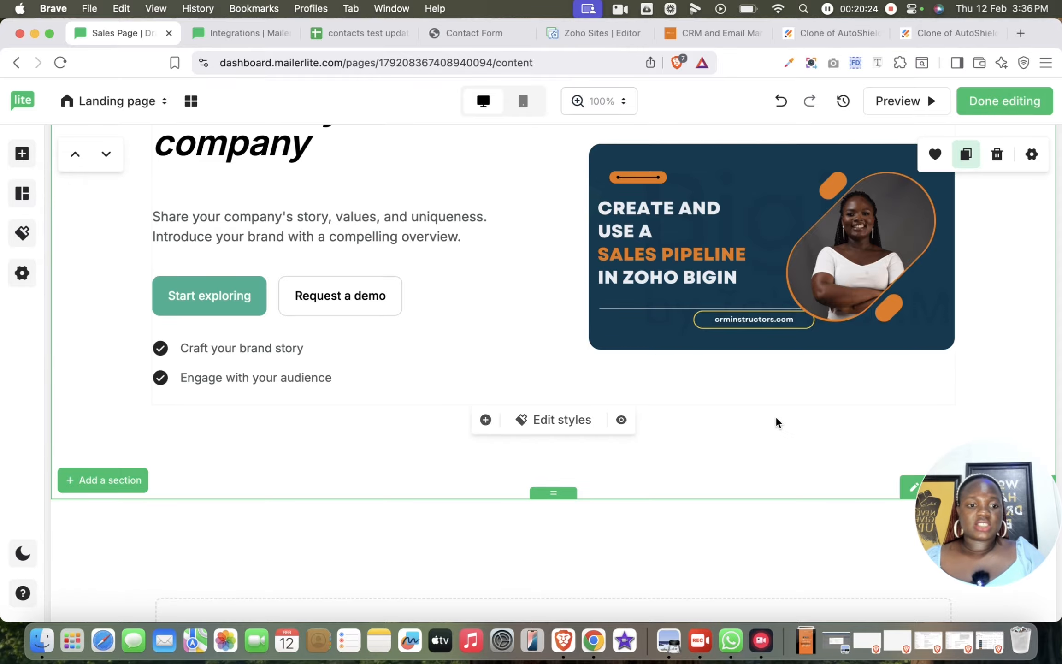
scroll(775, 415, down, 10)
scroll(776, 416, down, 5)
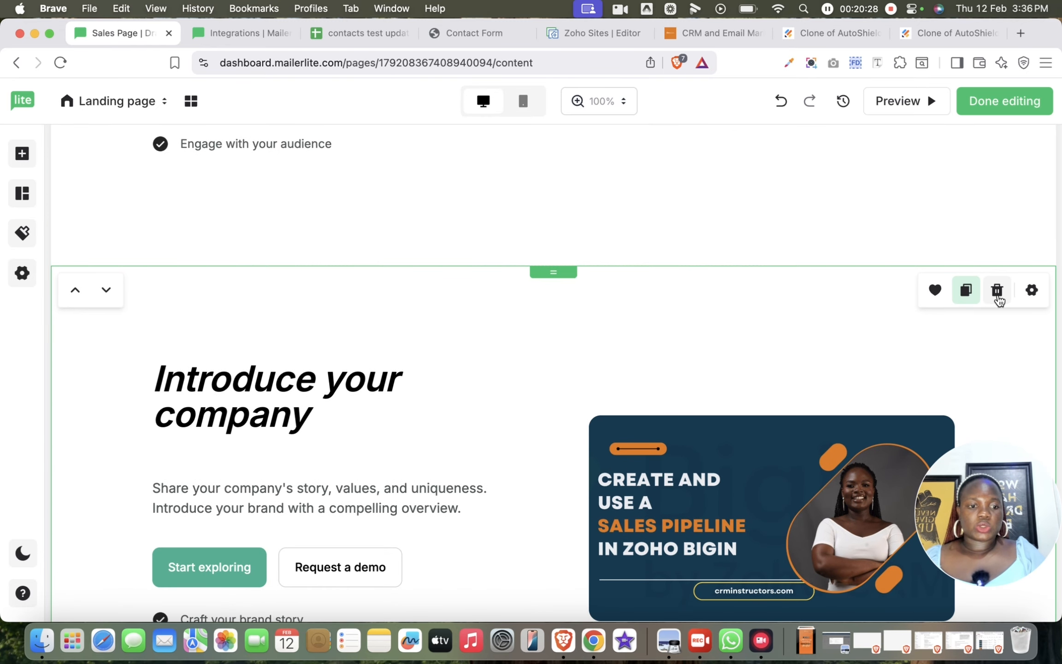
click(997, 294)
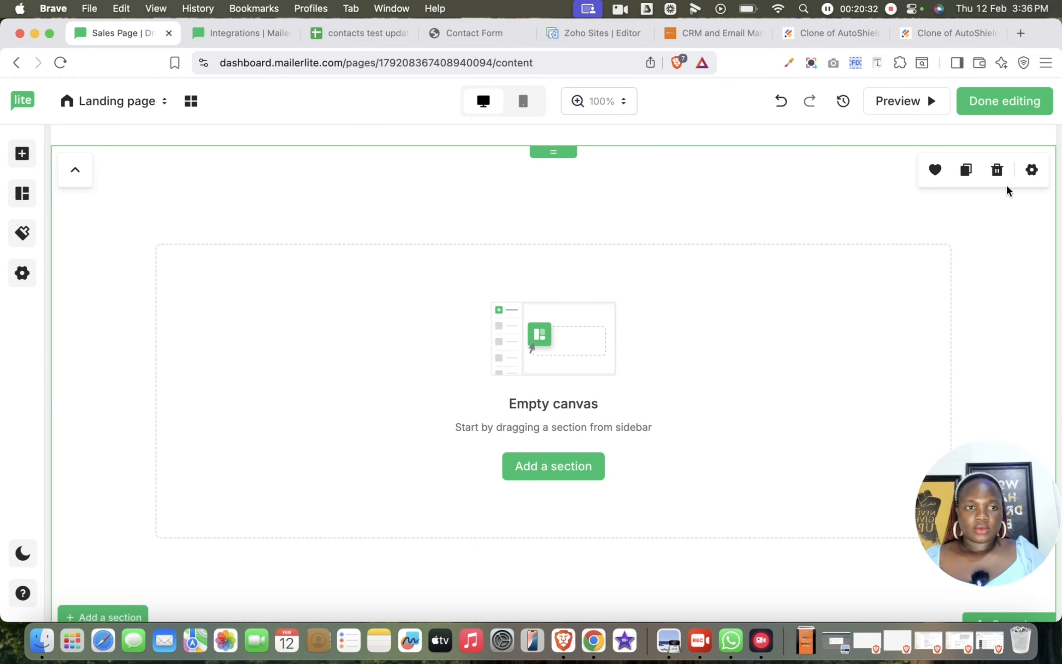
- Delete the empty canvas section and add the pre-built People 1 team section below the hero section
click(998, 172)
scroll(947, 314, up, 5)
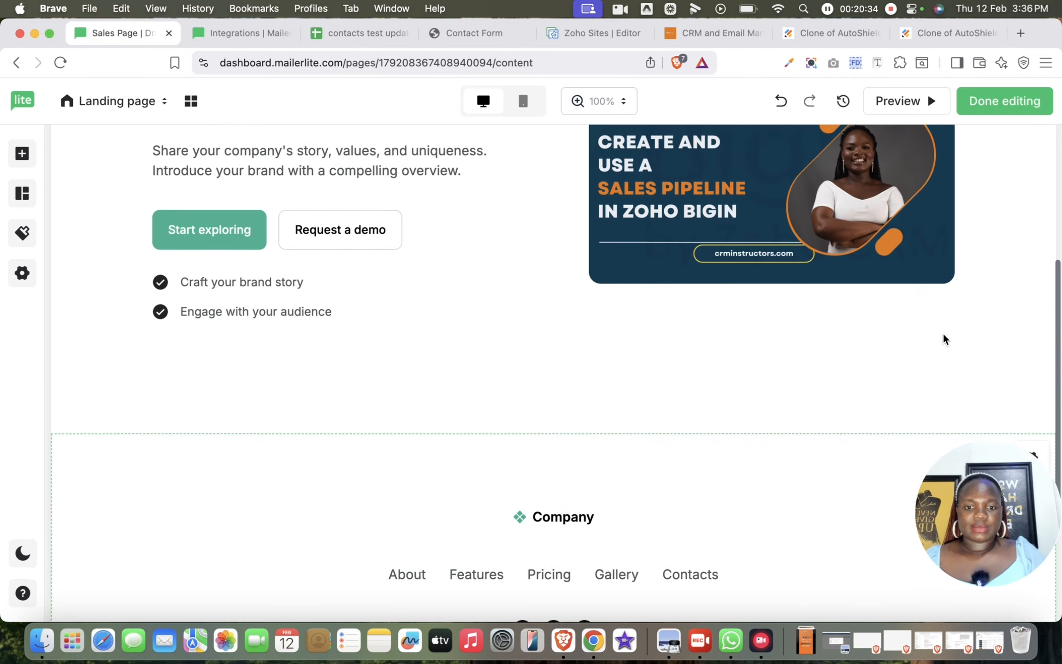
click(23, 202)
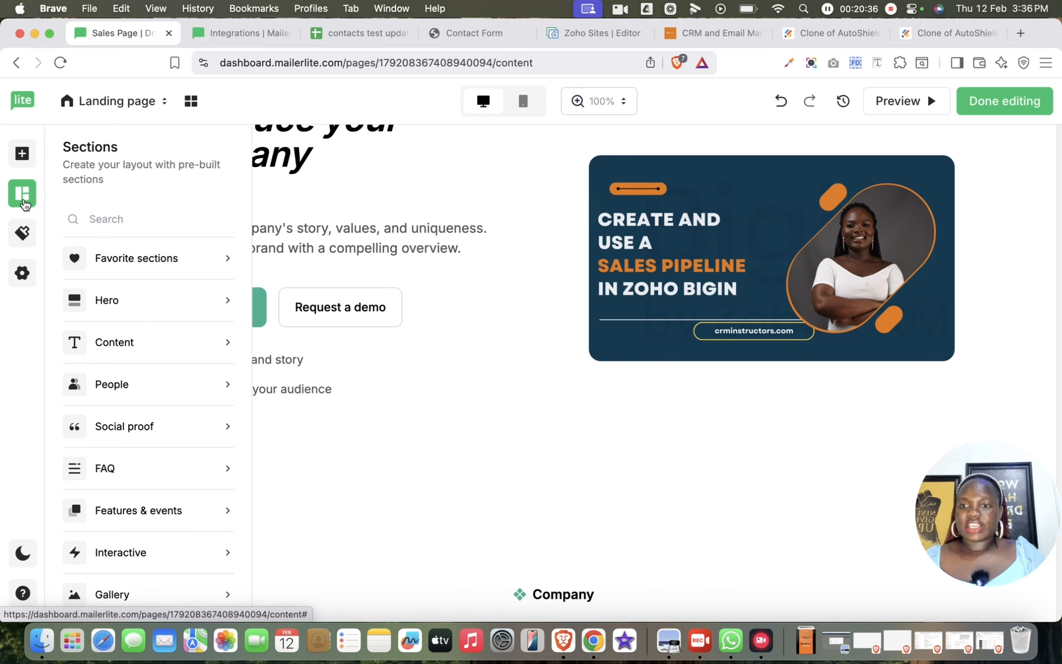
mouse_move(204, 341)
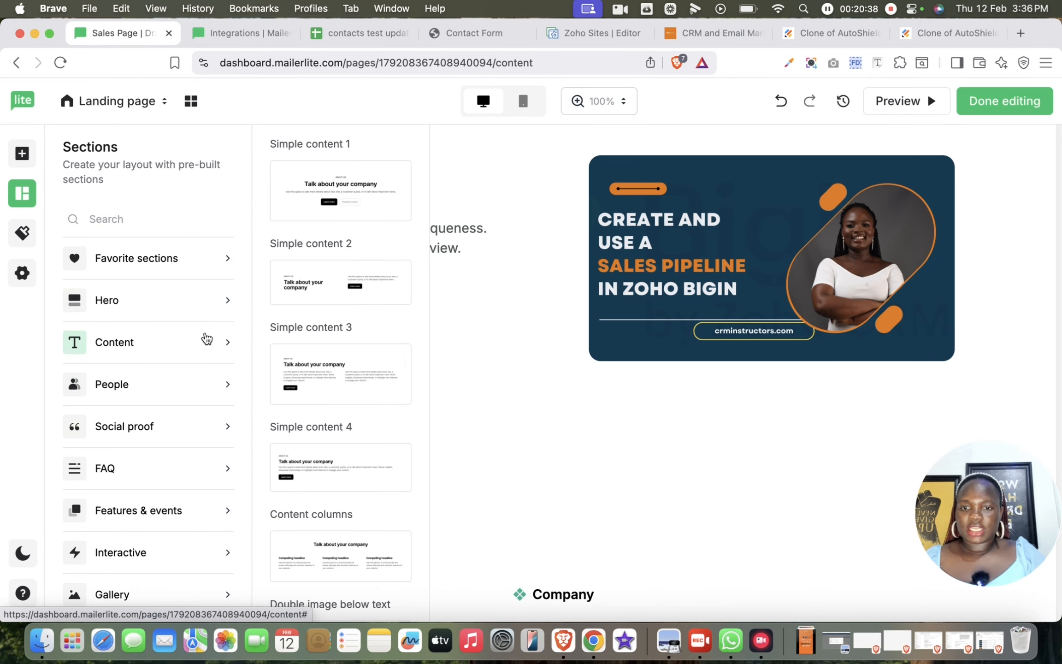
mouse_move(208, 386)
drag(346, 249, 607, 544)
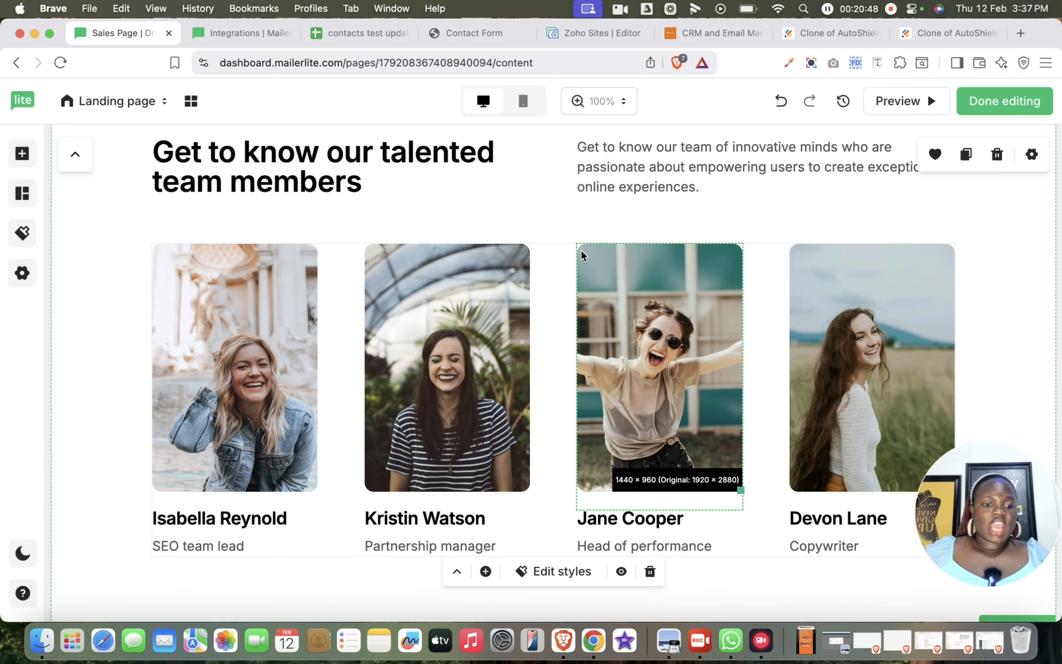
- Remove the About and Services links from the header navigation
scroll(578, 261, up, 10)
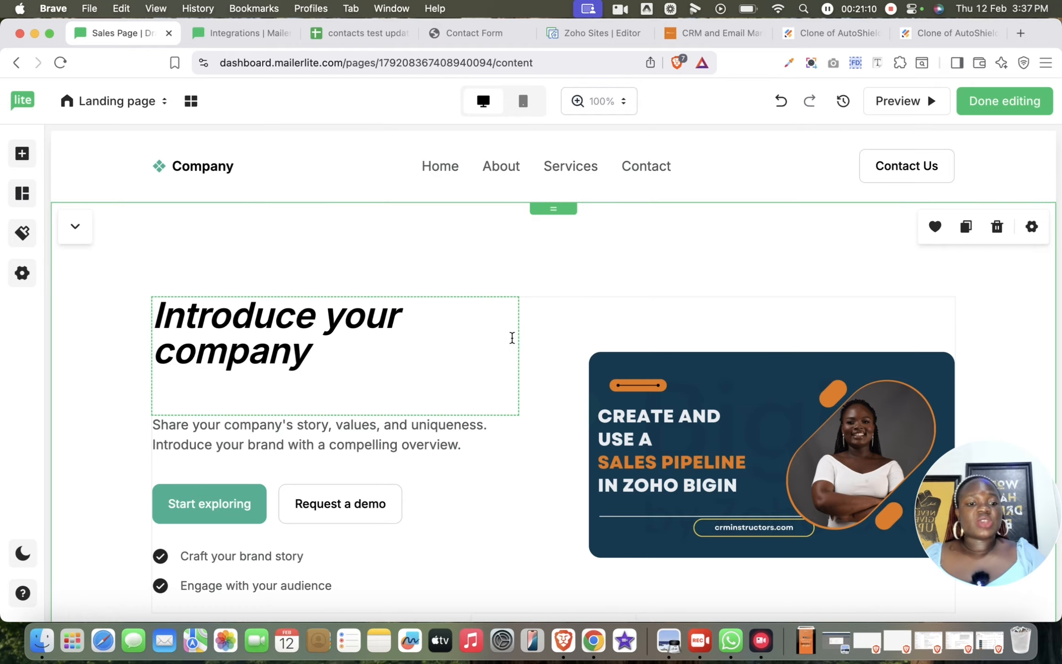
scroll(513, 339, down, 6)
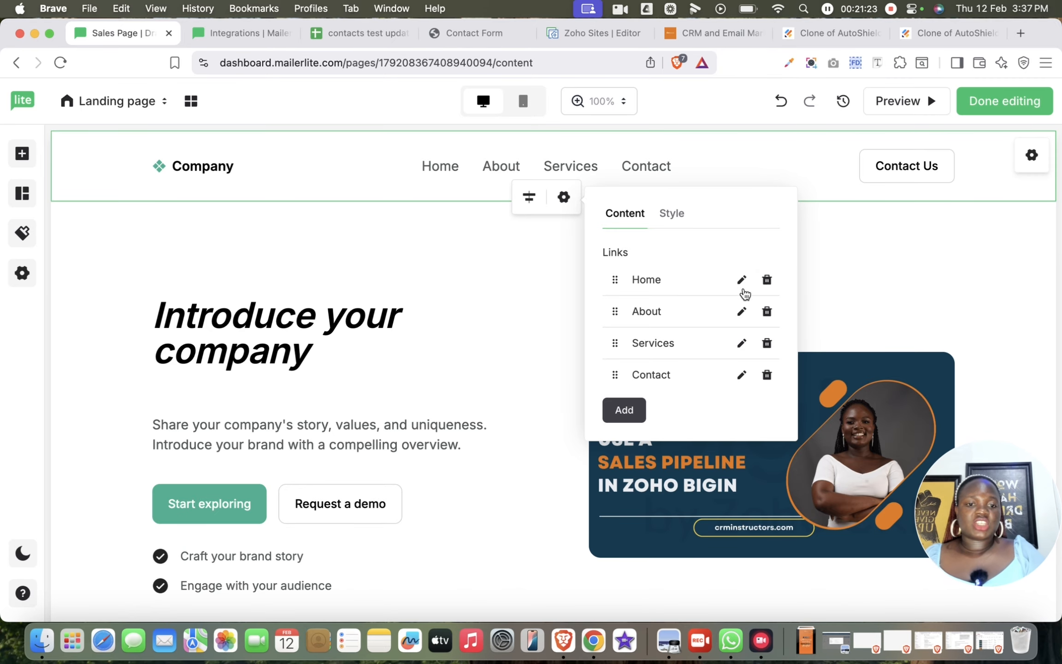
click(766, 313)
click(766, 312)
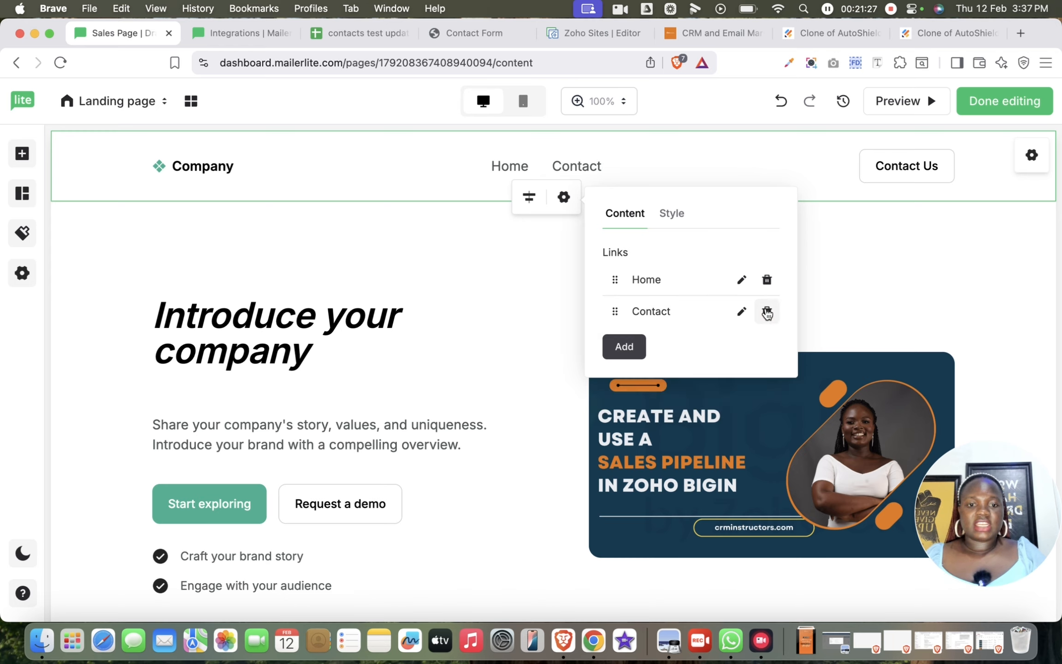
- Try redirecting the header's Home link to the "Sales Page" landing page
click(742, 280)
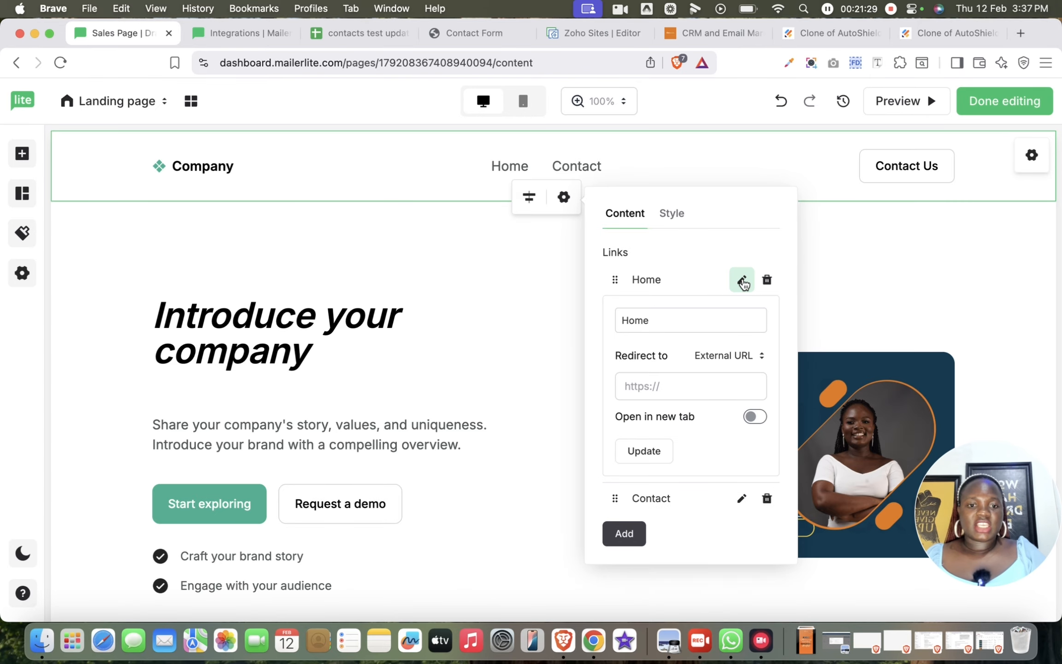
click(699, 382)
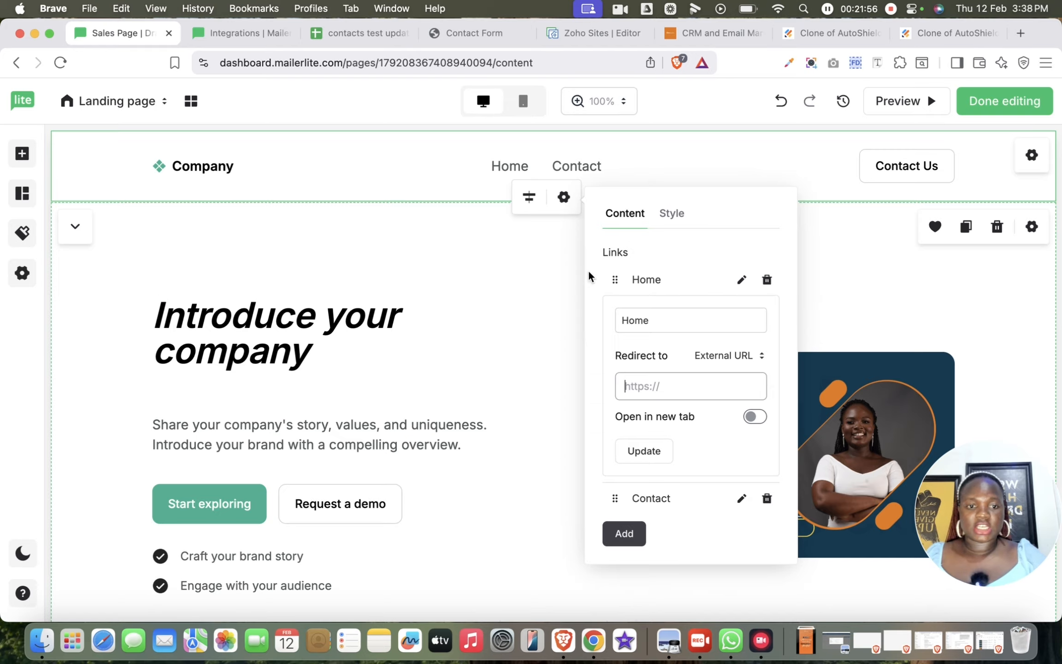
click(737, 358)
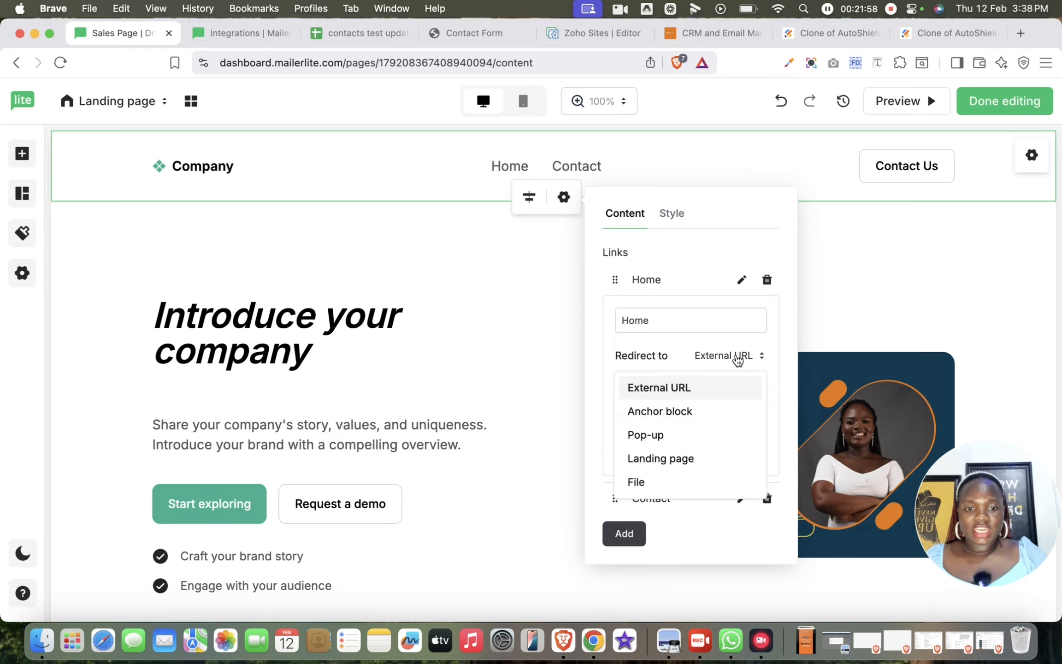
click(675, 459)
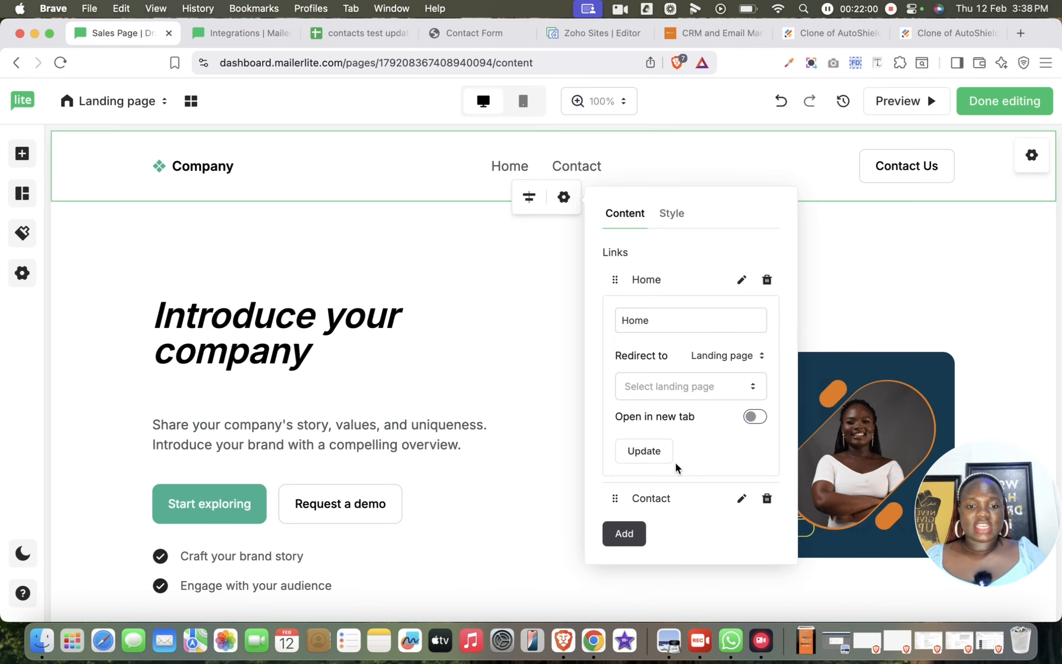
click(709, 397)
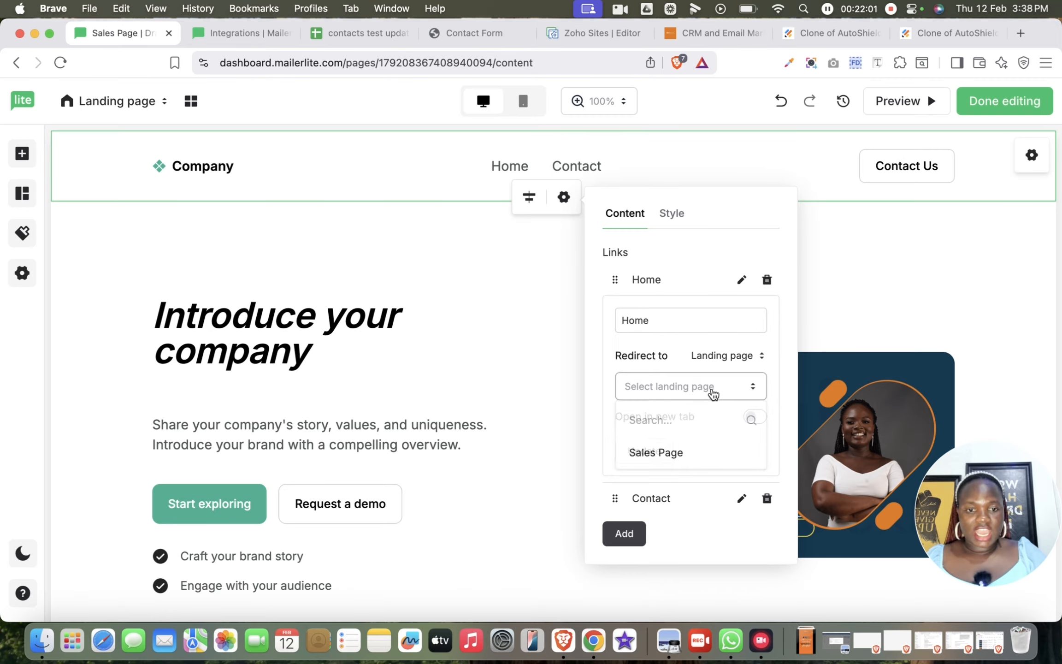
click(680, 461)
- Redirect the header's Home link to the anchor block #Side-by-side-image-text-2 and update the link
click(729, 361)
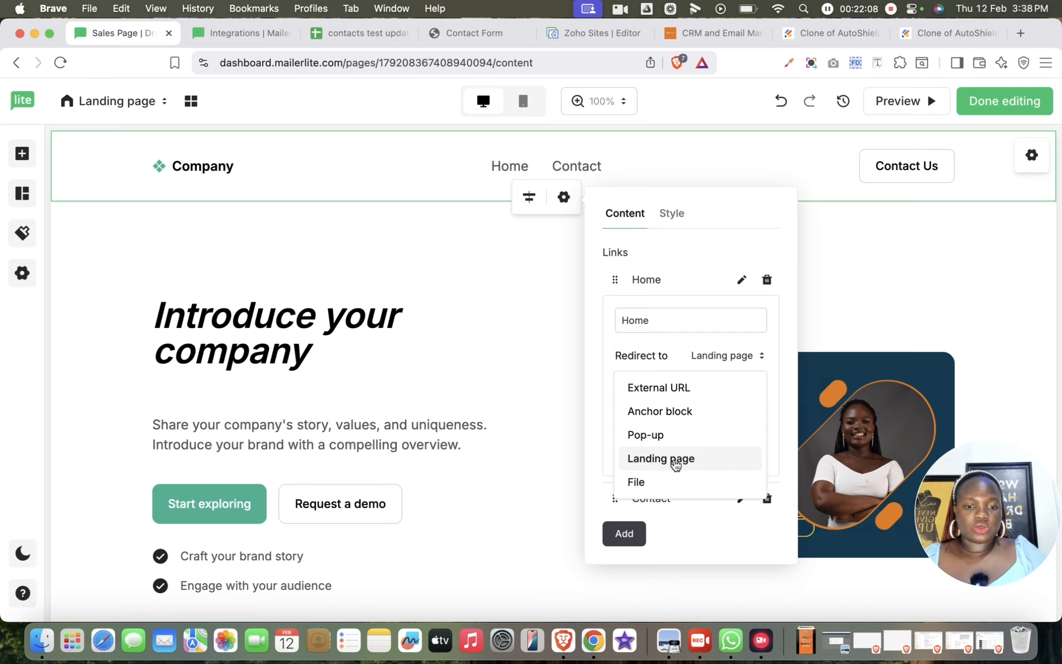
click(679, 410)
click(693, 395)
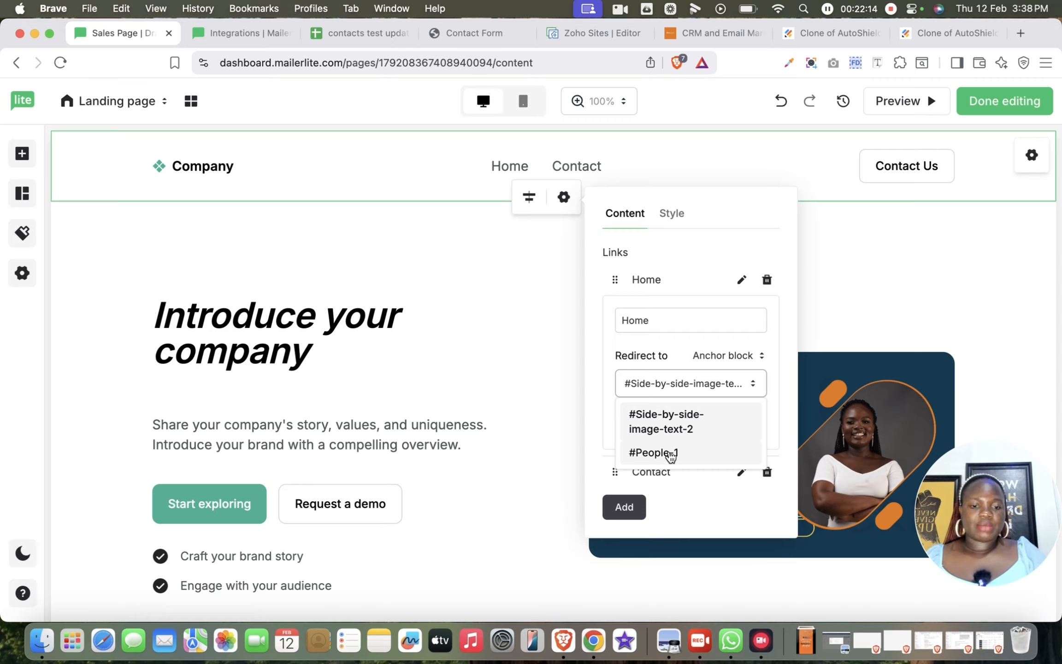
scroll(403, 443, down, 10)
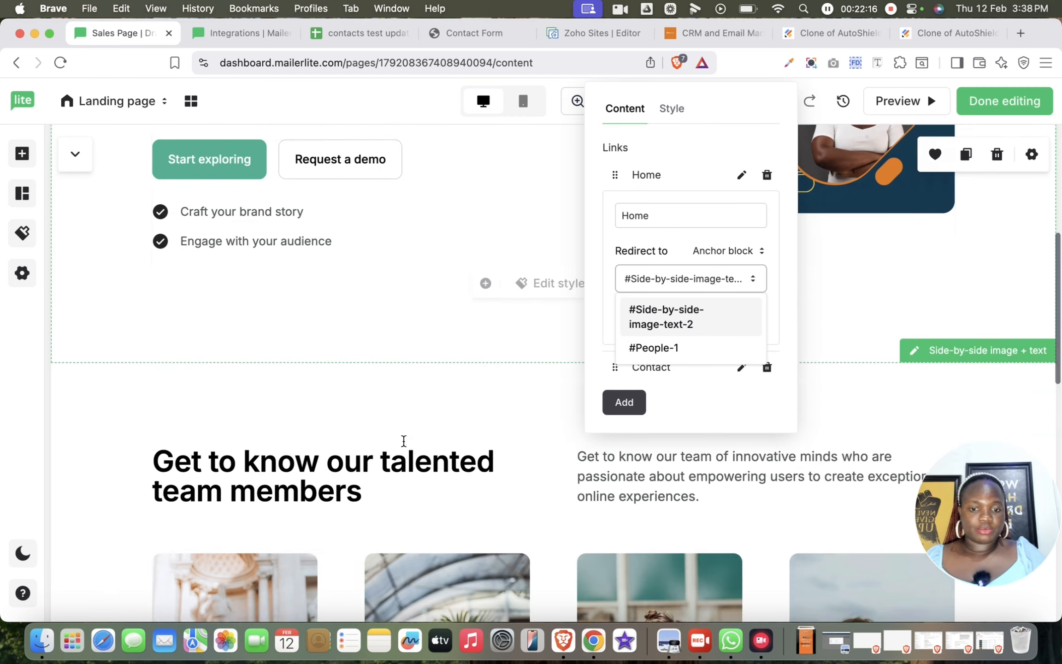
scroll(404, 447, up, 4)
scroll(405, 449, up, 6)
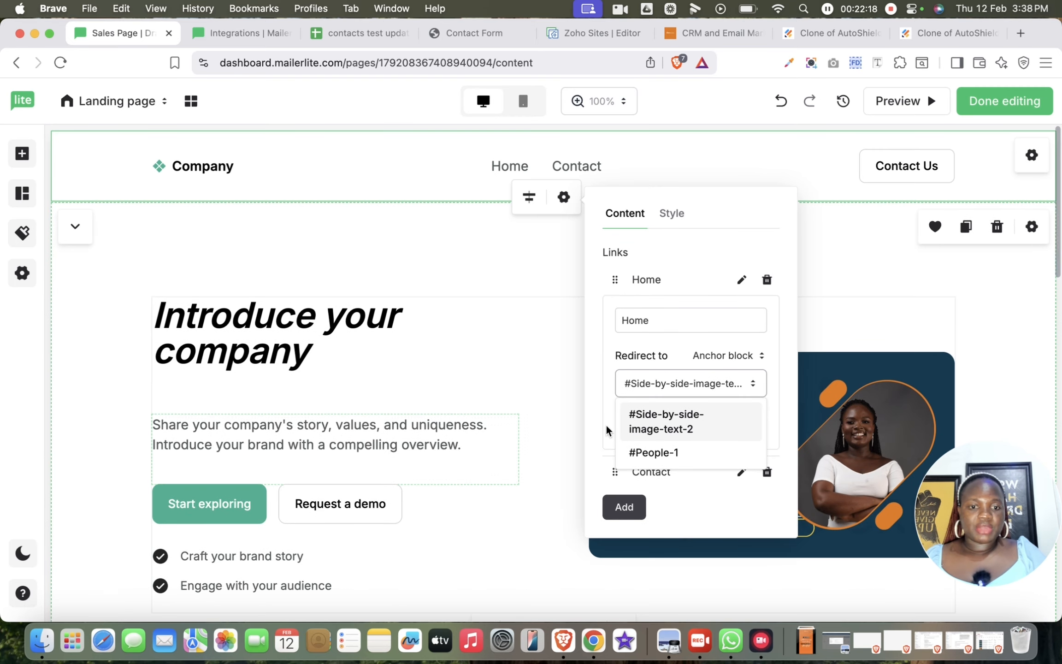
click(669, 426)
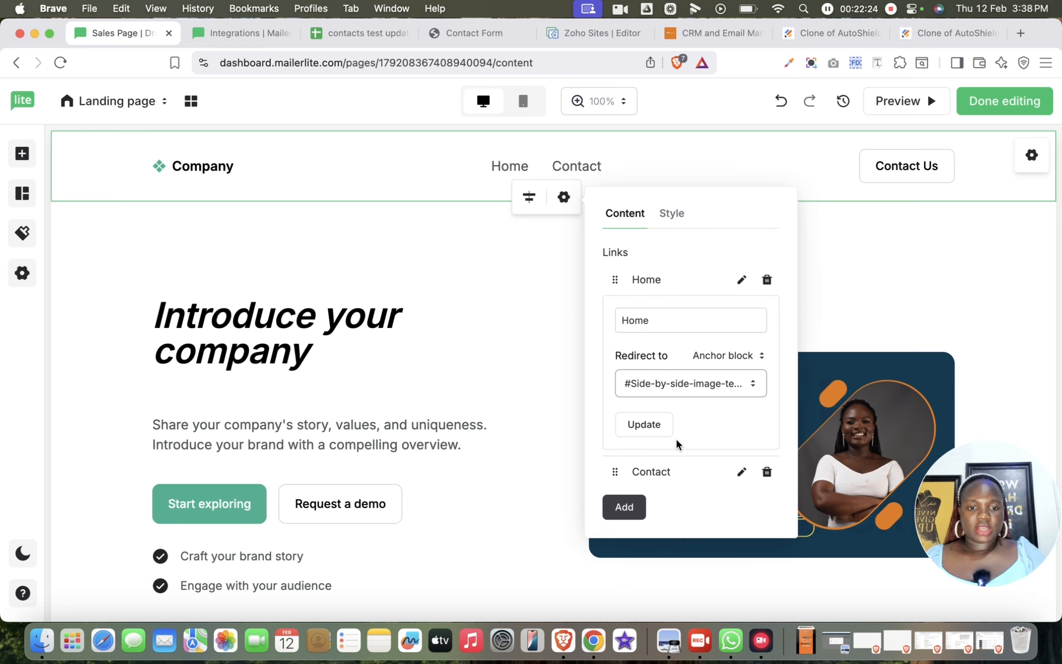
click(650, 428)
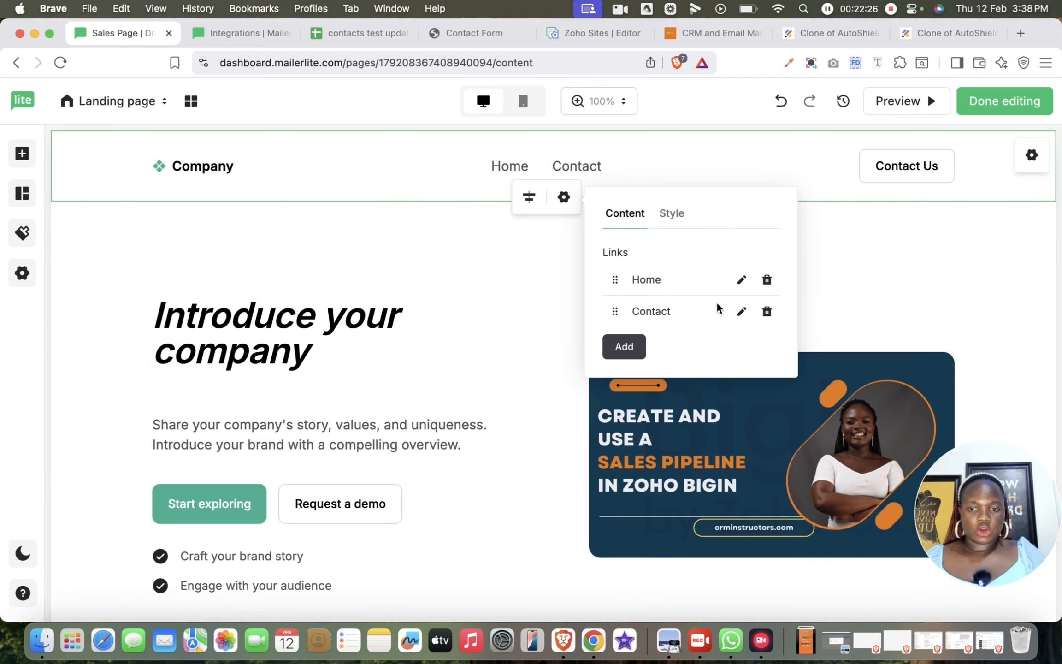
- Add the pre-built Survey section from the Interactive category below the hero section
click(23, 193)
click(180, 402)
scroll(181, 402, down, 5)
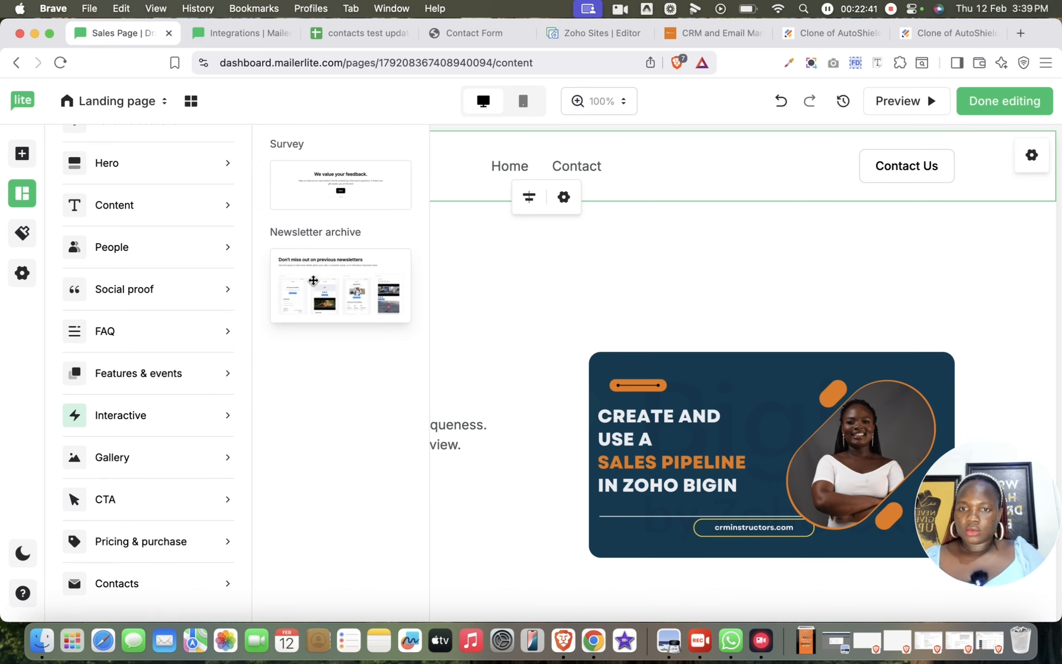
drag(335, 174, 562, 588)
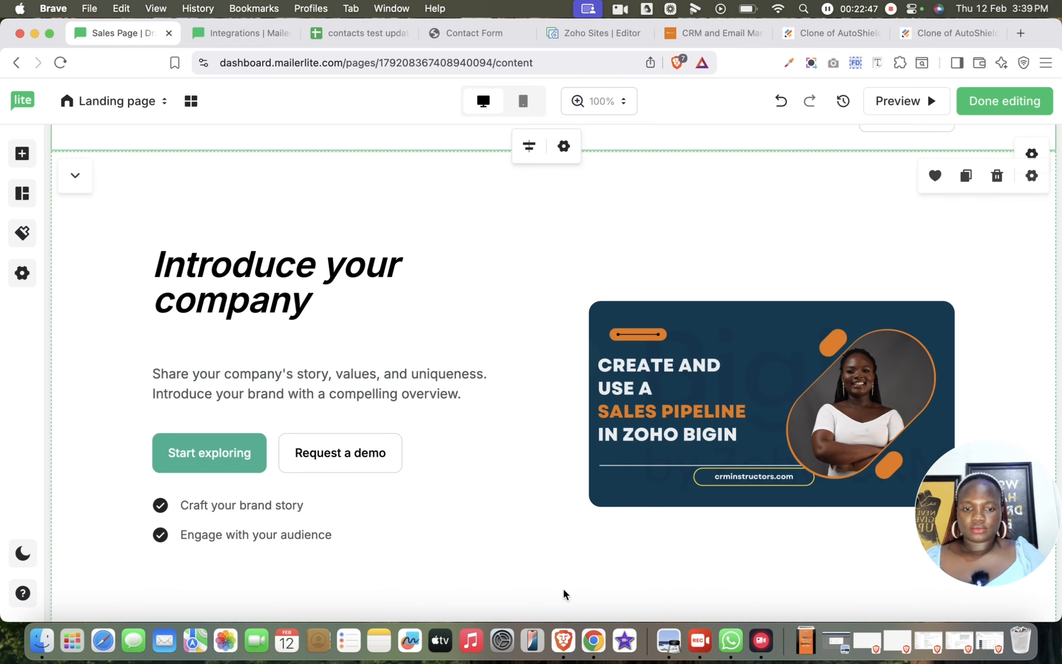
- Move the Survey section down one place, below the team members section
scroll(563, 587, down, 10)
scroll(562, 519, down, 13)
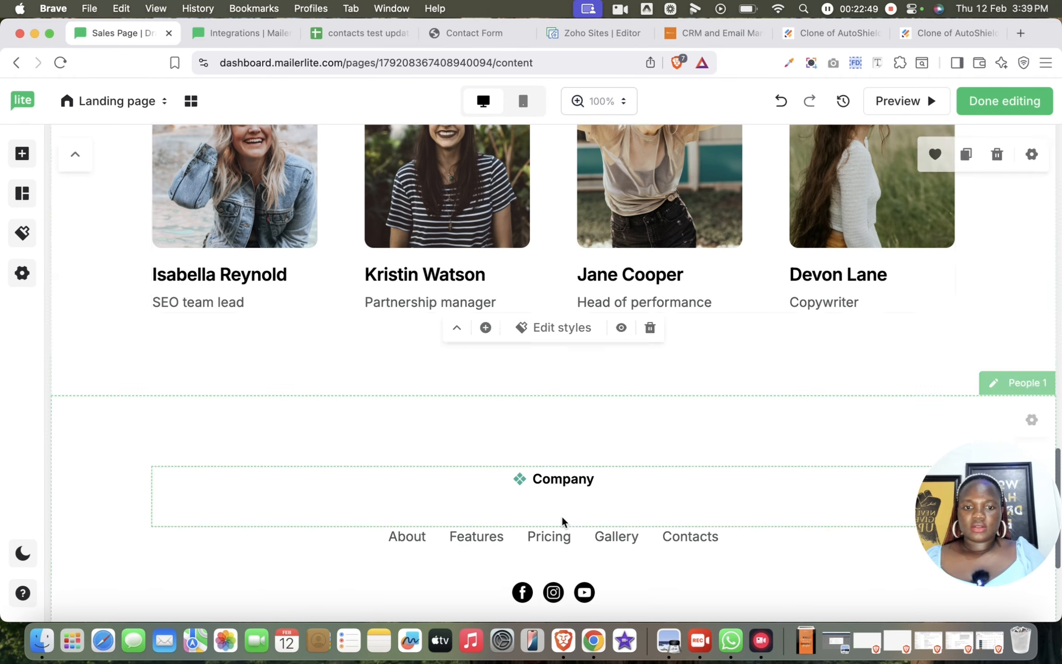
scroll(563, 519, up, 6)
scroll(562, 515, up, 10)
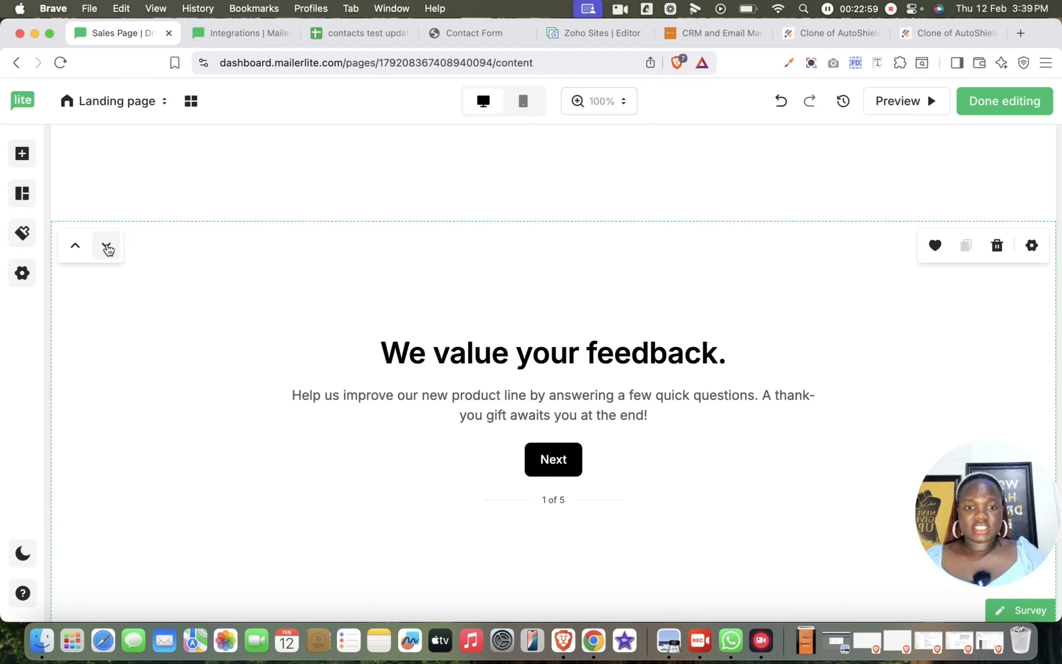
click(107, 249)
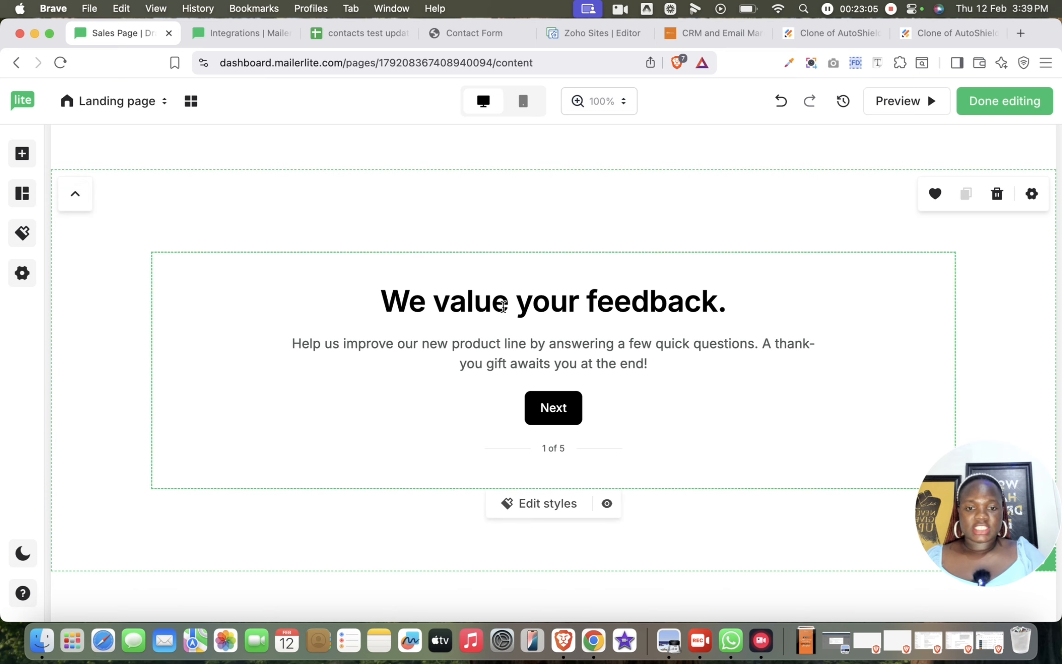
- Redirect the header's Contact link to the anchor block #Survey and update the link
scroll(709, 323, up, 2)
scroll(714, 318, up, 15)
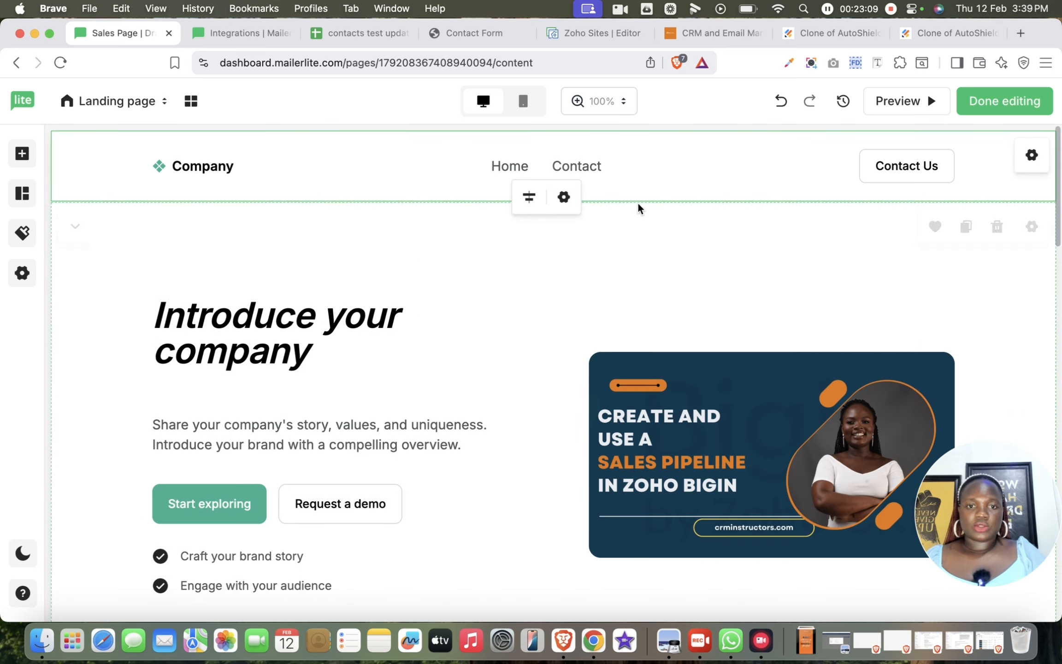
click(564, 197)
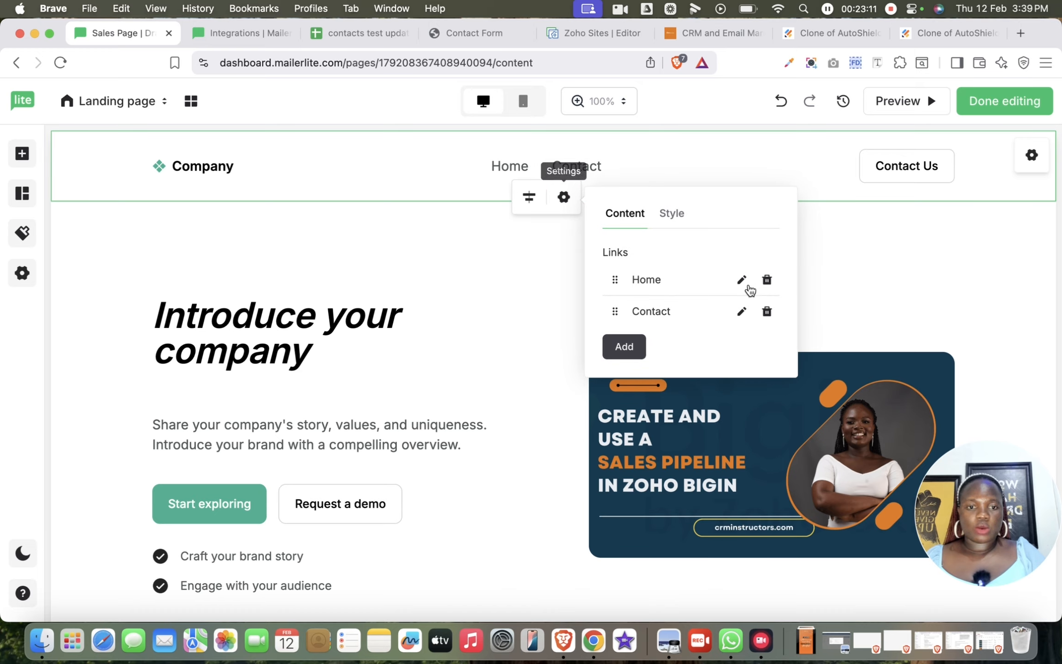
click(742, 313)
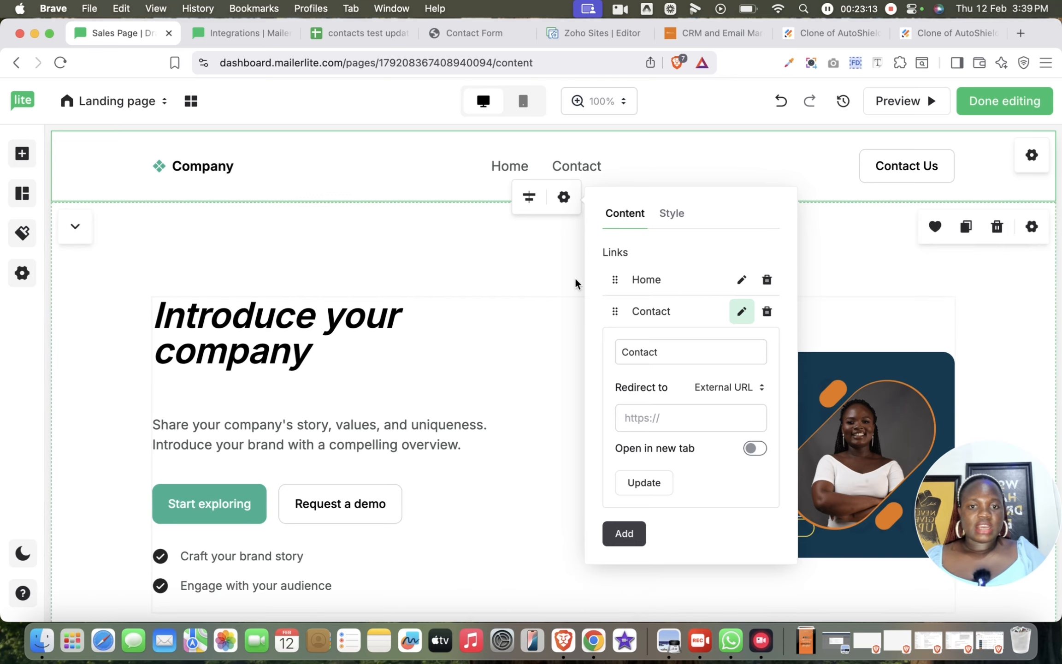
click(736, 392)
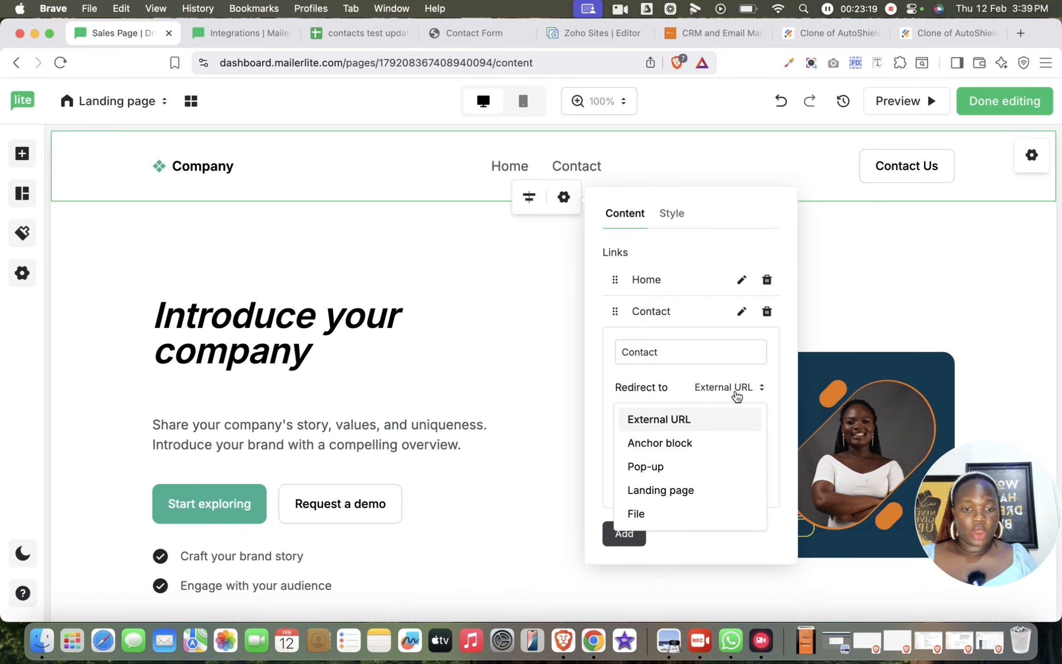
click(665, 445)
click(698, 417)
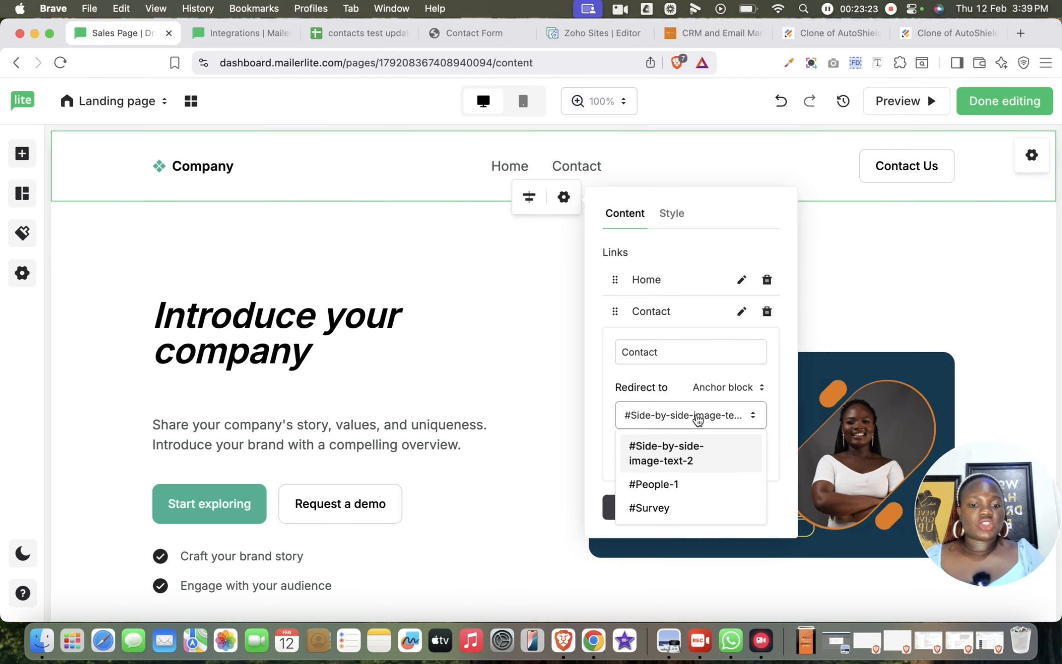
click(670, 510)
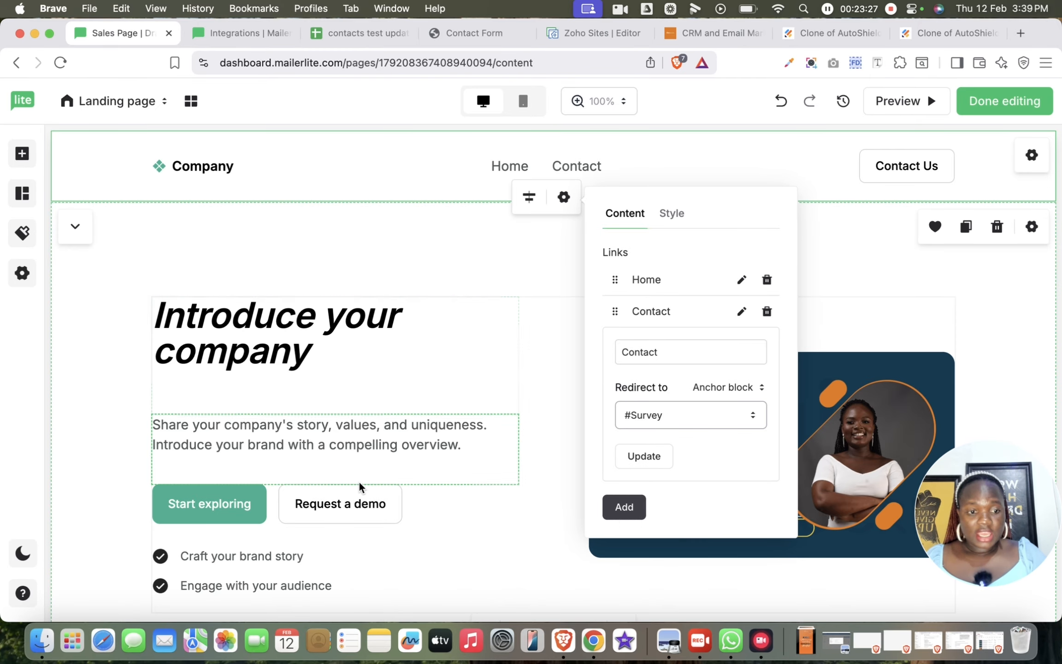
click(625, 507)
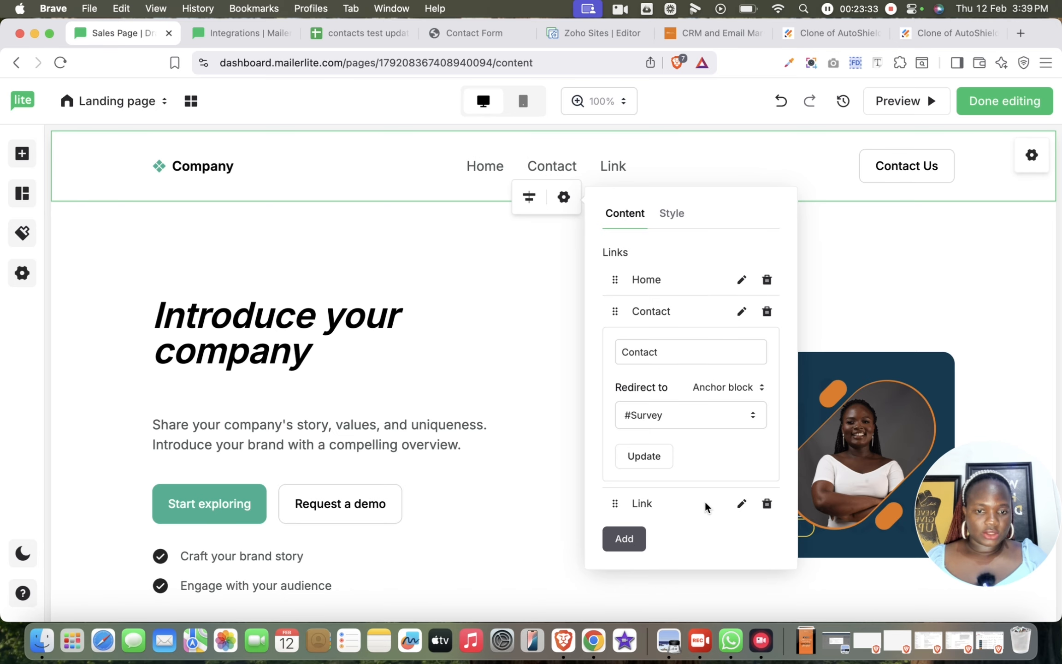
click(766, 504)
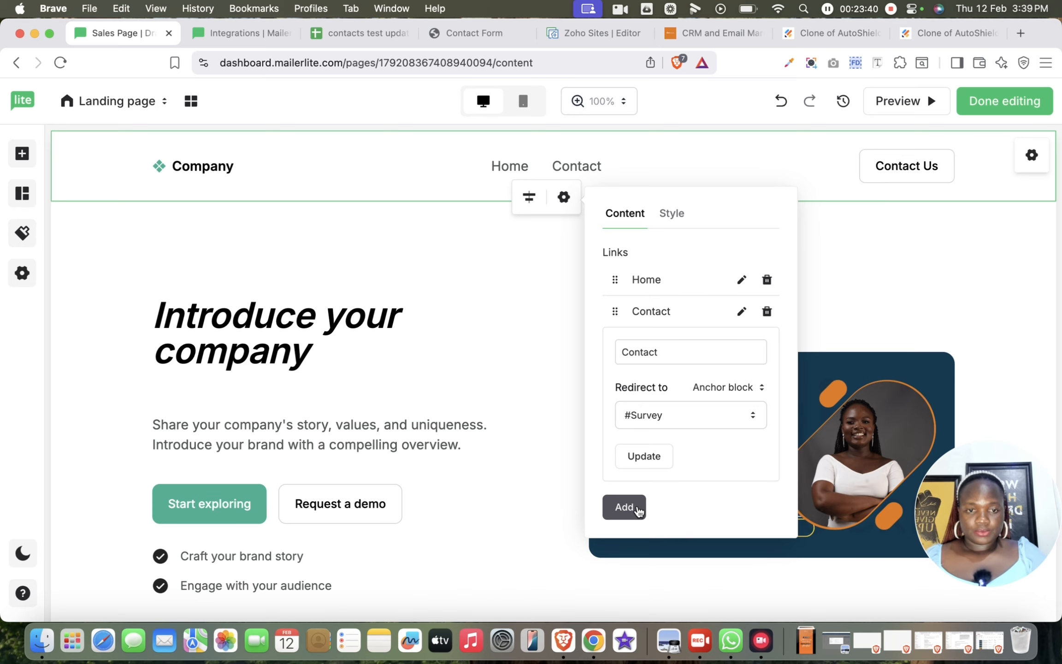
click(650, 457)
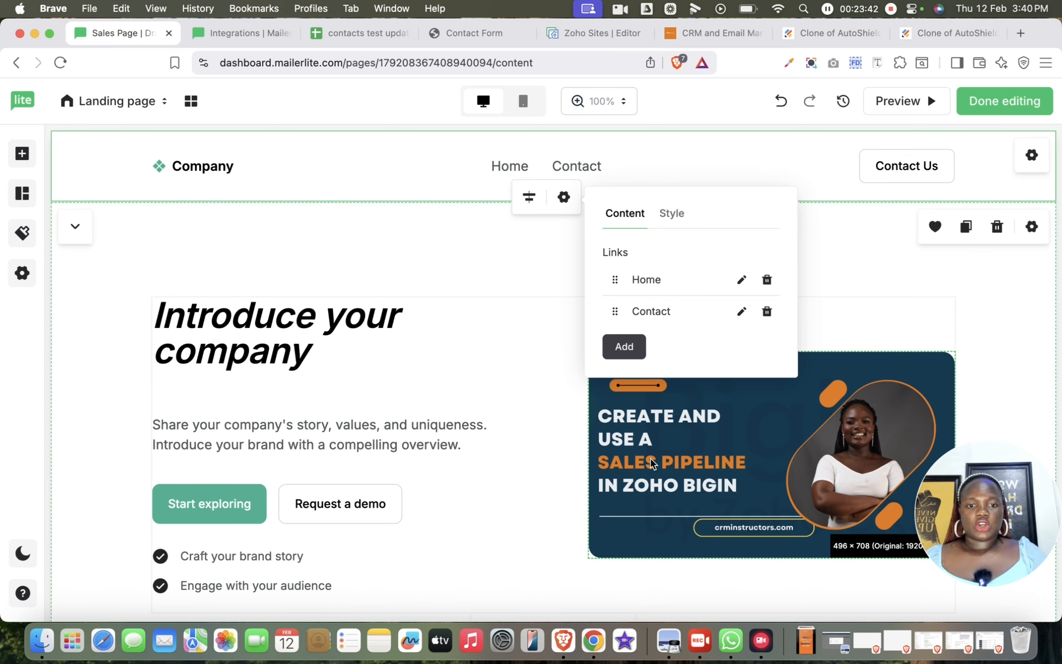
click(856, 272)
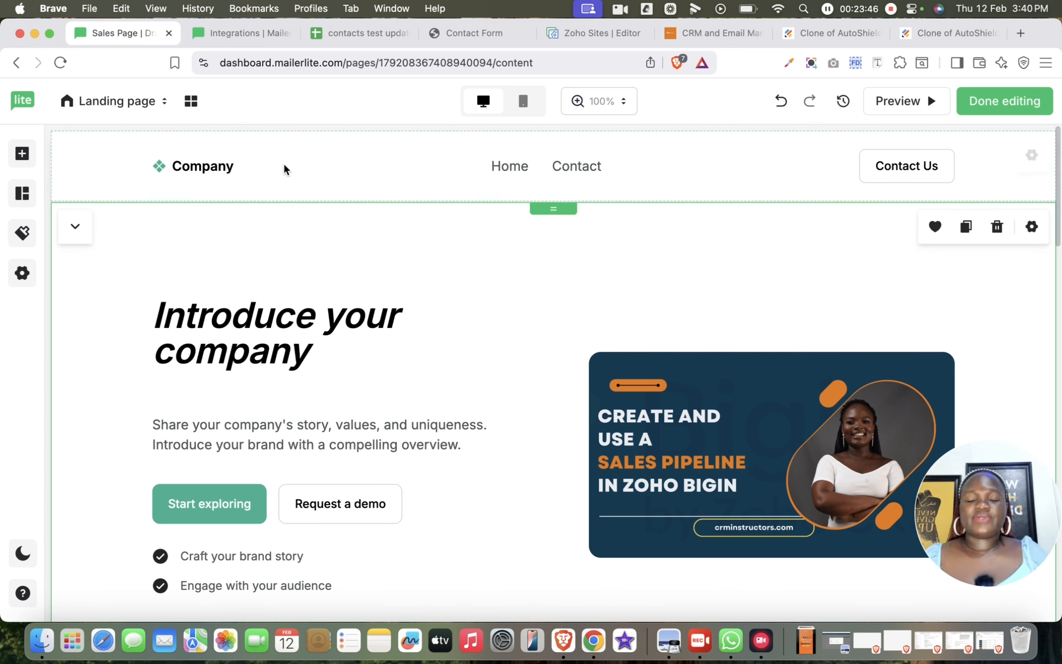
- Replace the header's Company logo with the image Asset 84x (1)cropped.png from the file manager
click(212, 165)
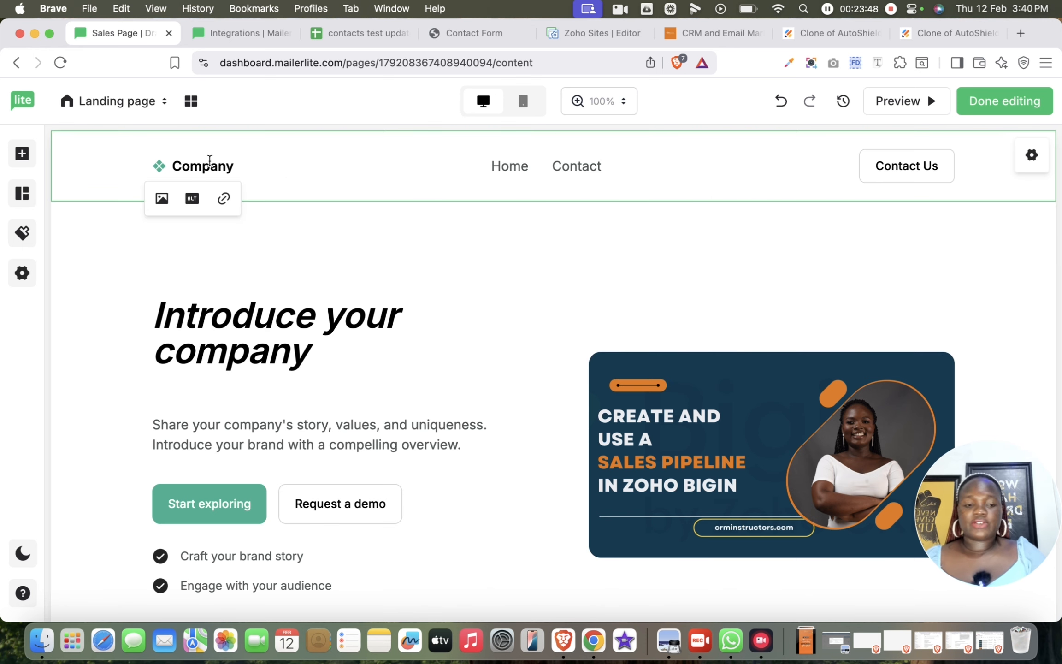
click(162, 199)
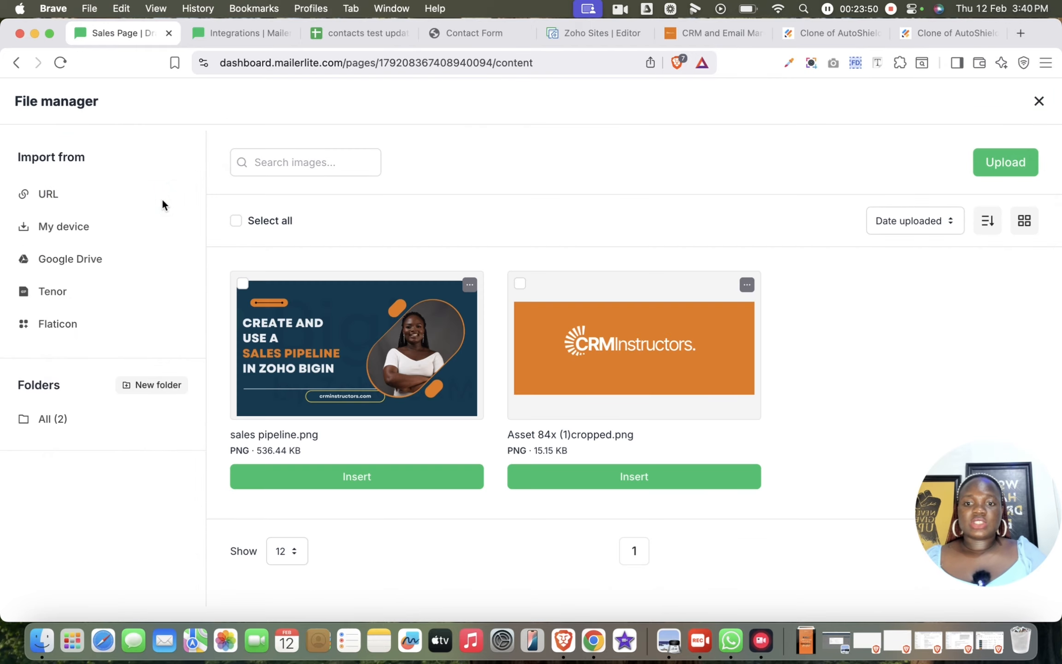
click(661, 472)
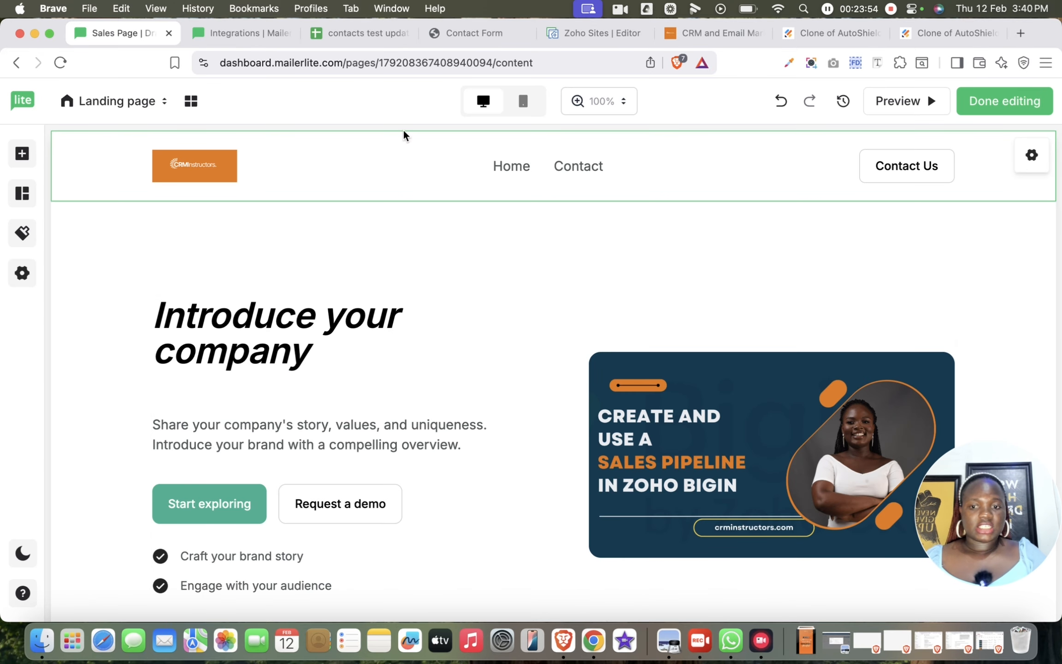
- Redirect the header's Contact Us button to the "Contact form" pop-up
click(904, 175)
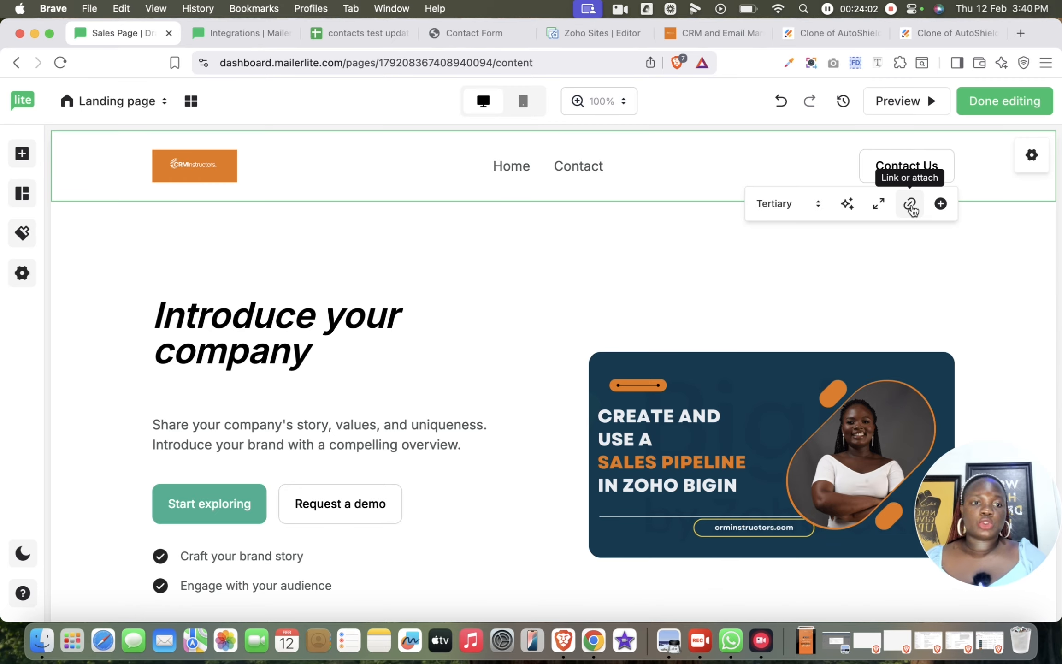
click(910, 205)
click(886, 281)
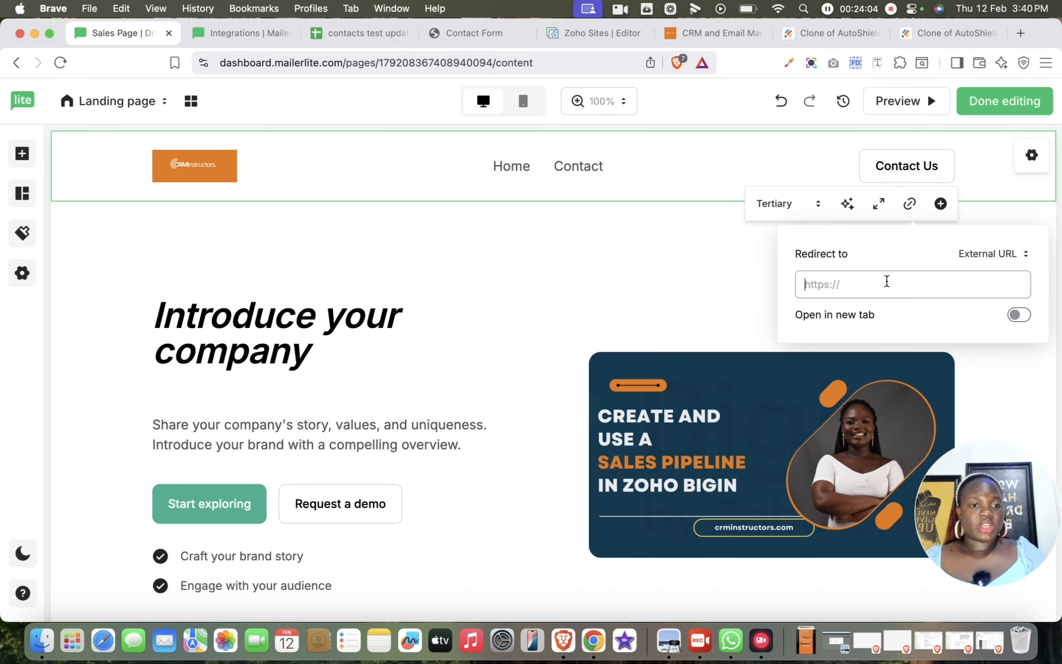
click(991, 254)
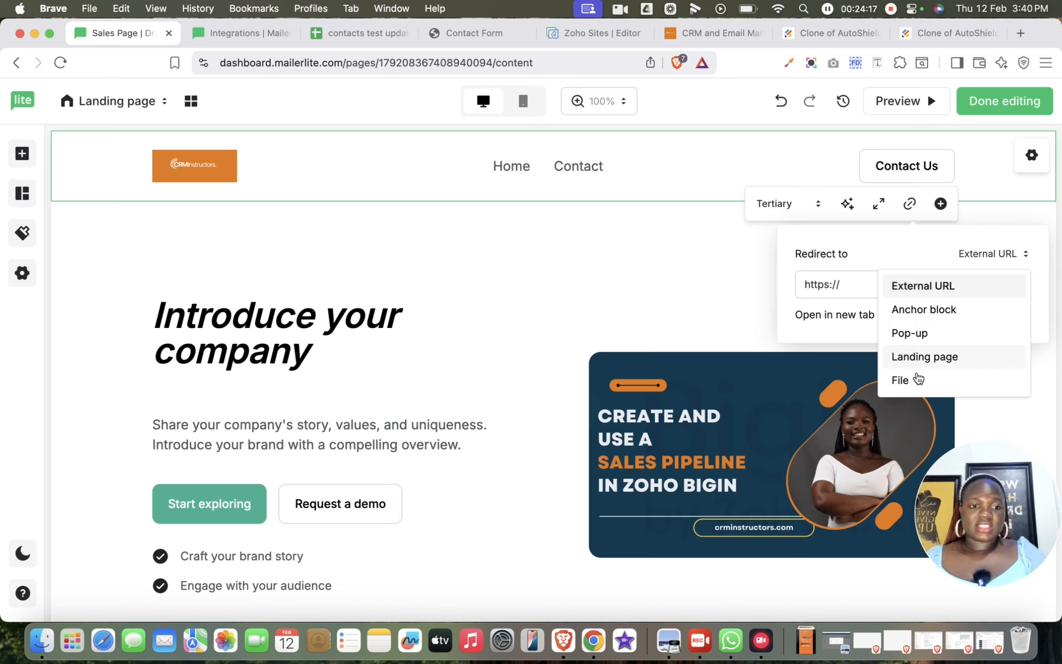
click(916, 336)
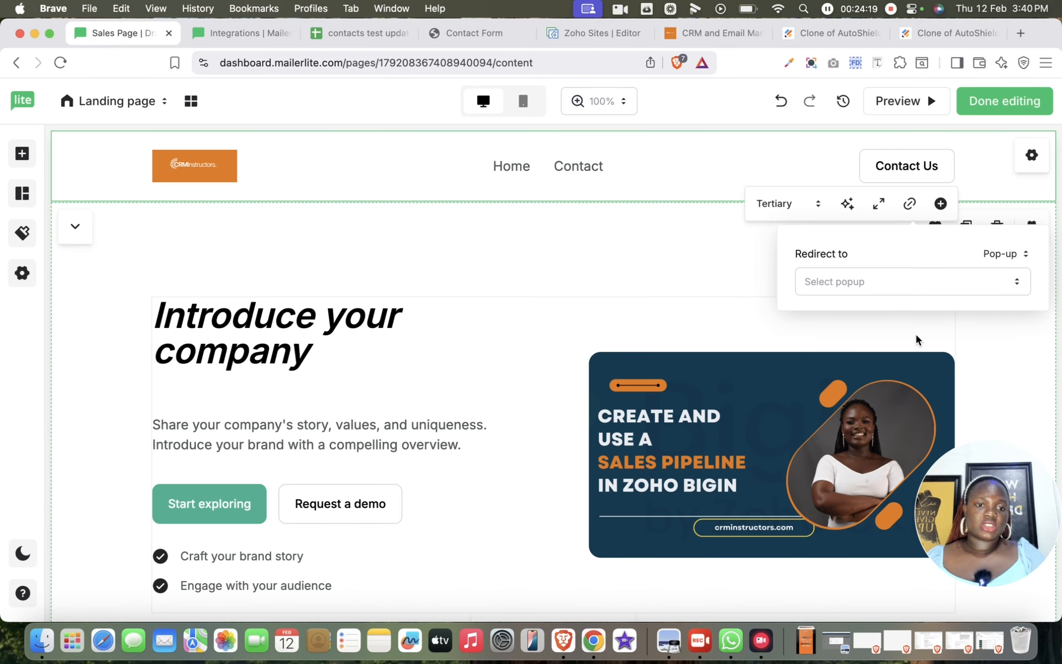
click(935, 280)
click(996, 253)
click(925, 288)
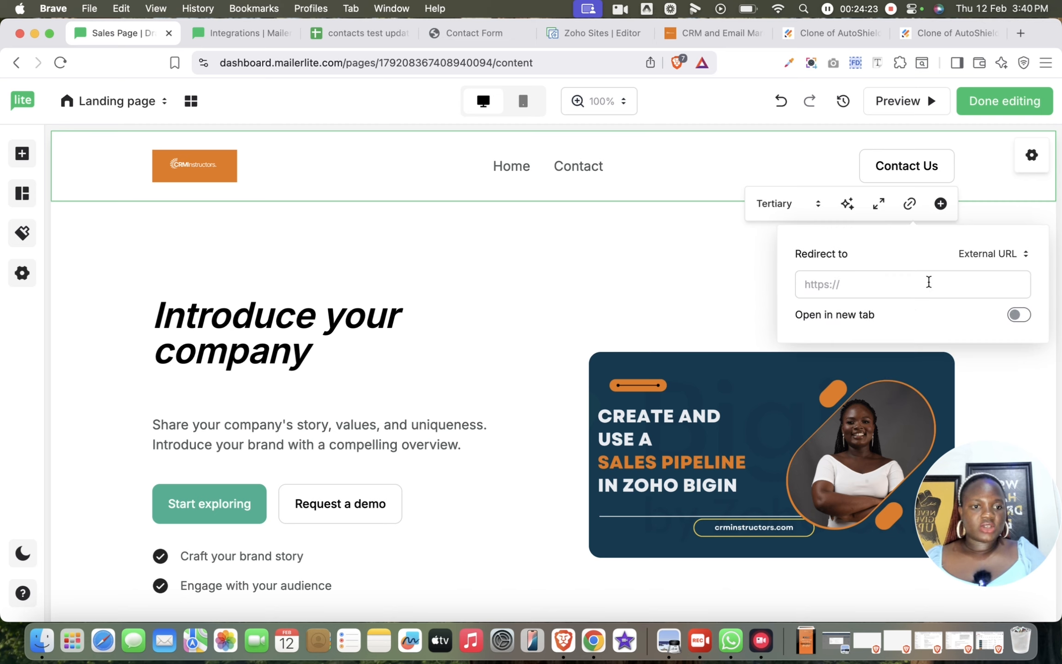
click(929, 281)
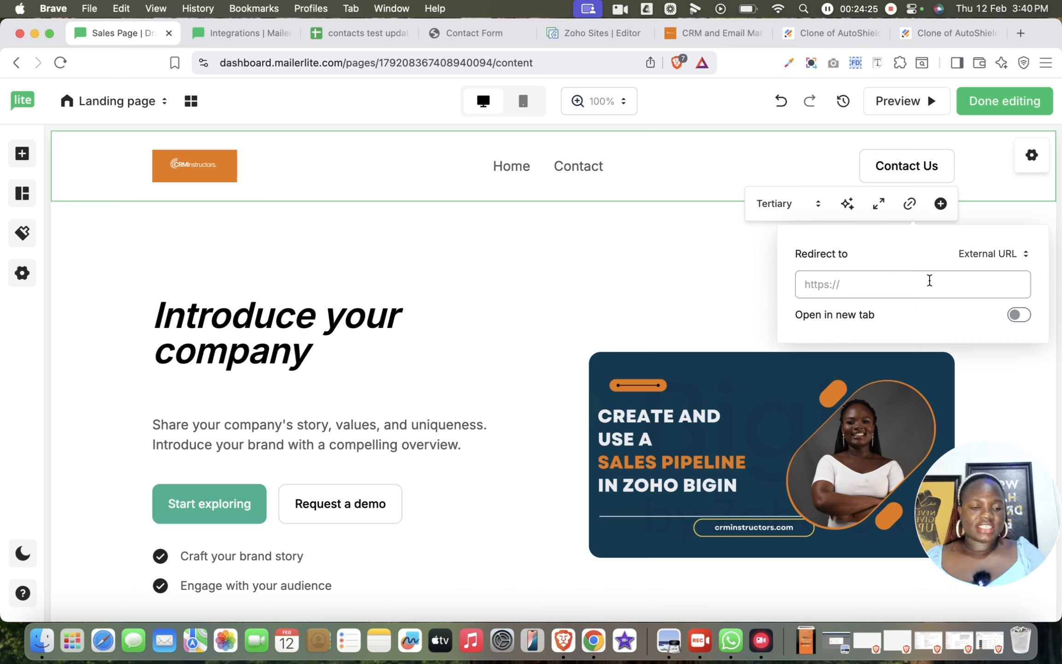
click(995, 254)
click(940, 333)
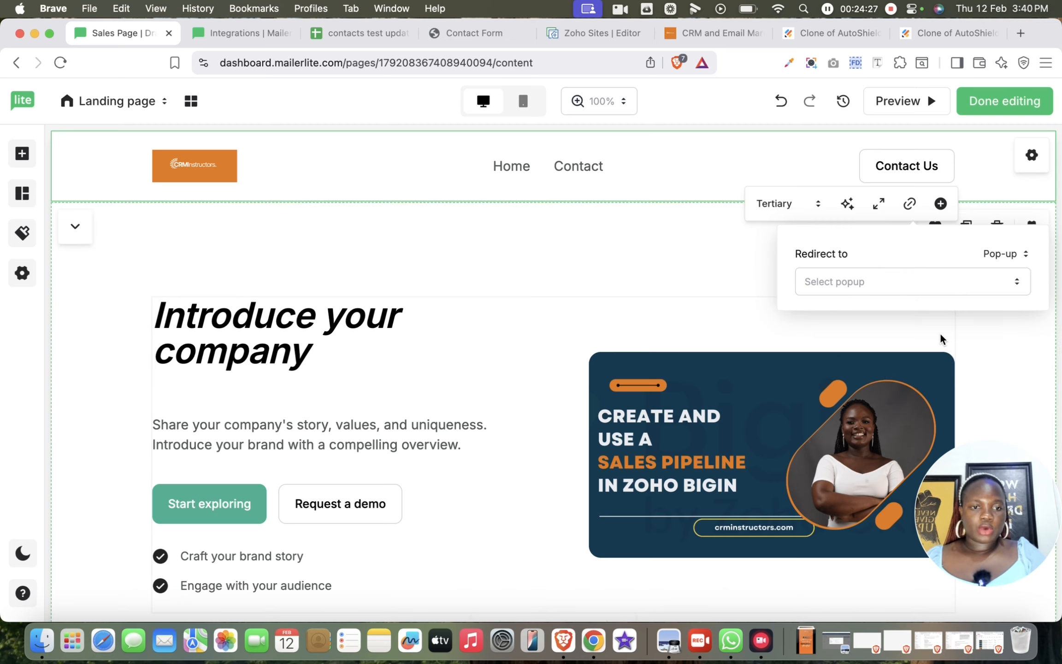
click(960, 289)
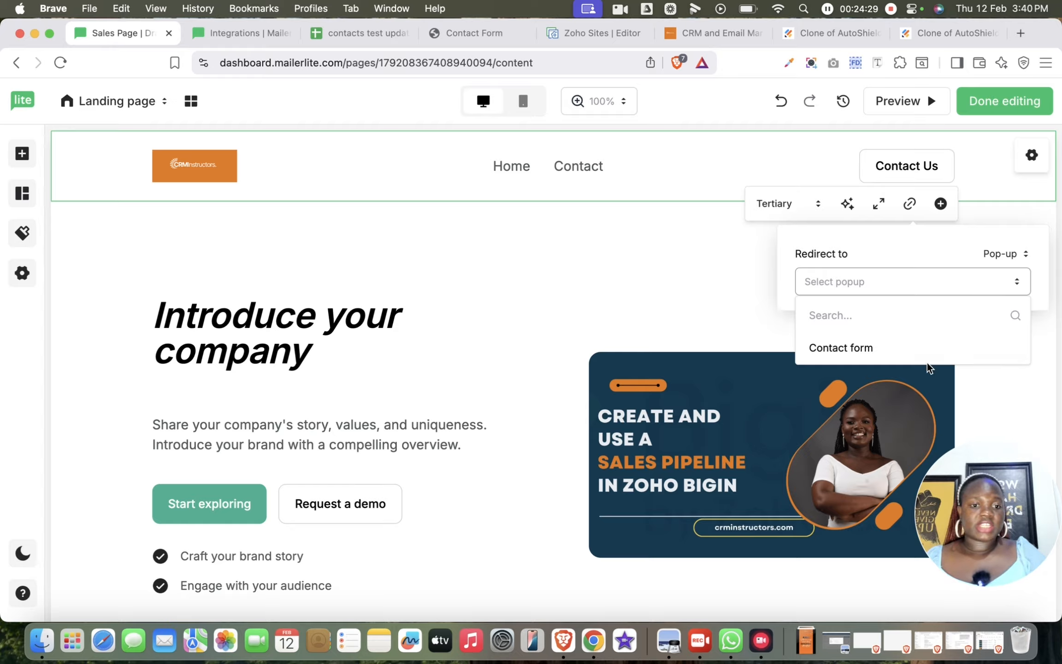
click(908, 350)
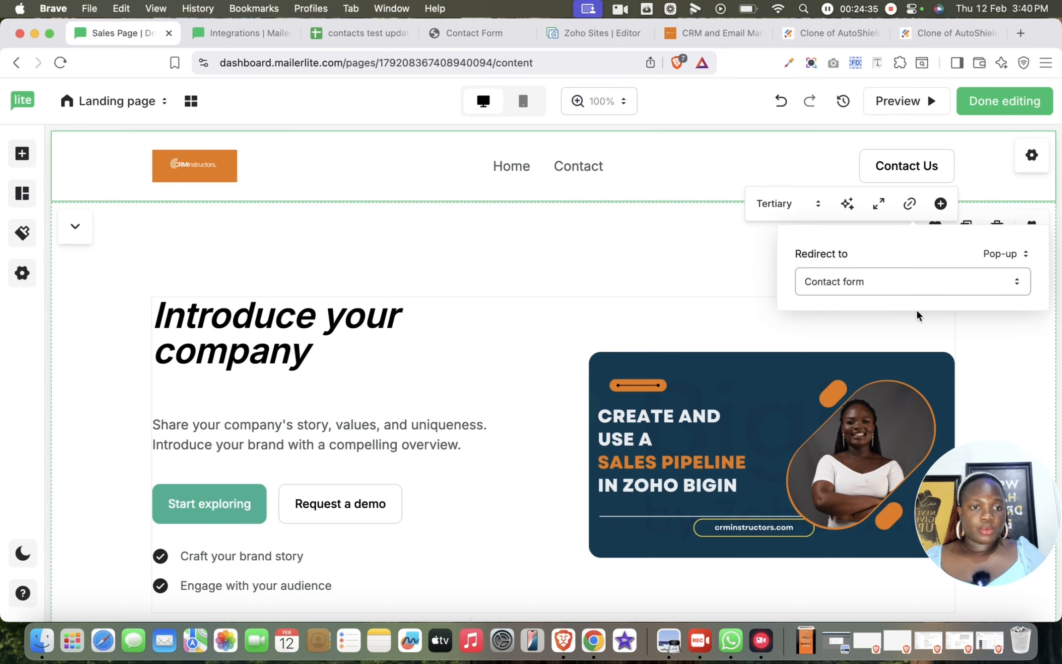
click(914, 336)
- Check the redirect target in the Contact Us button's link settings
click(922, 166)
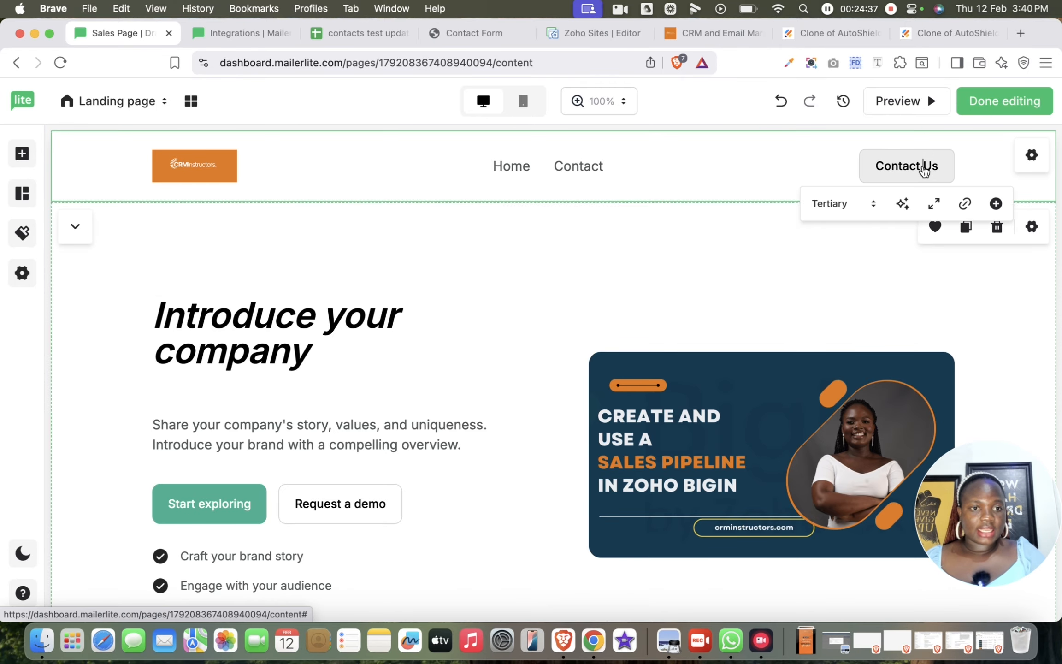
click(965, 203)
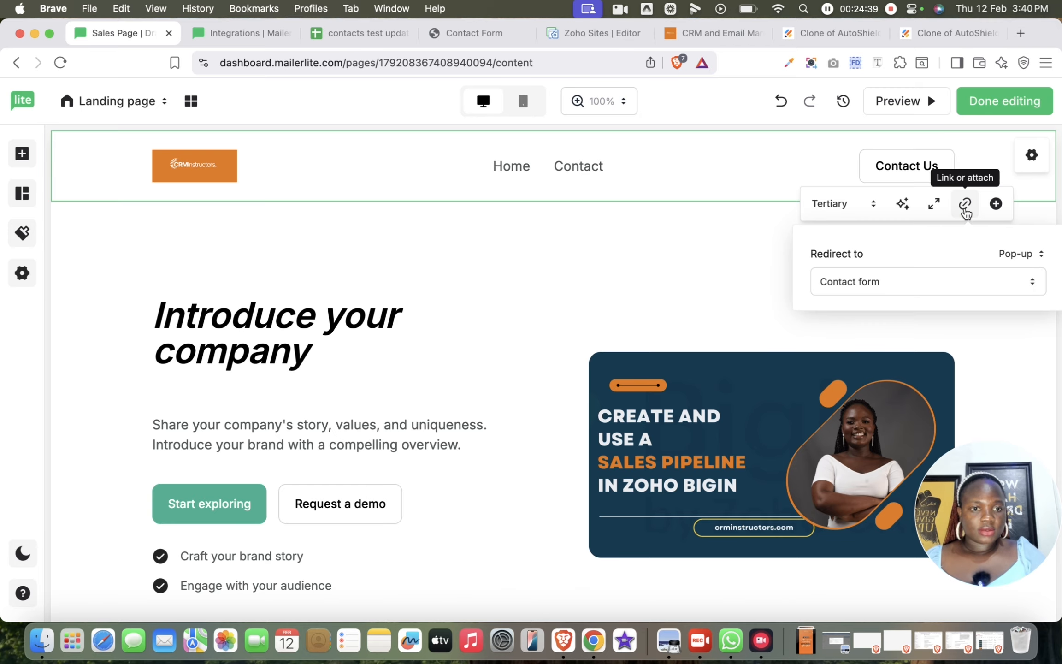
click(704, 245)
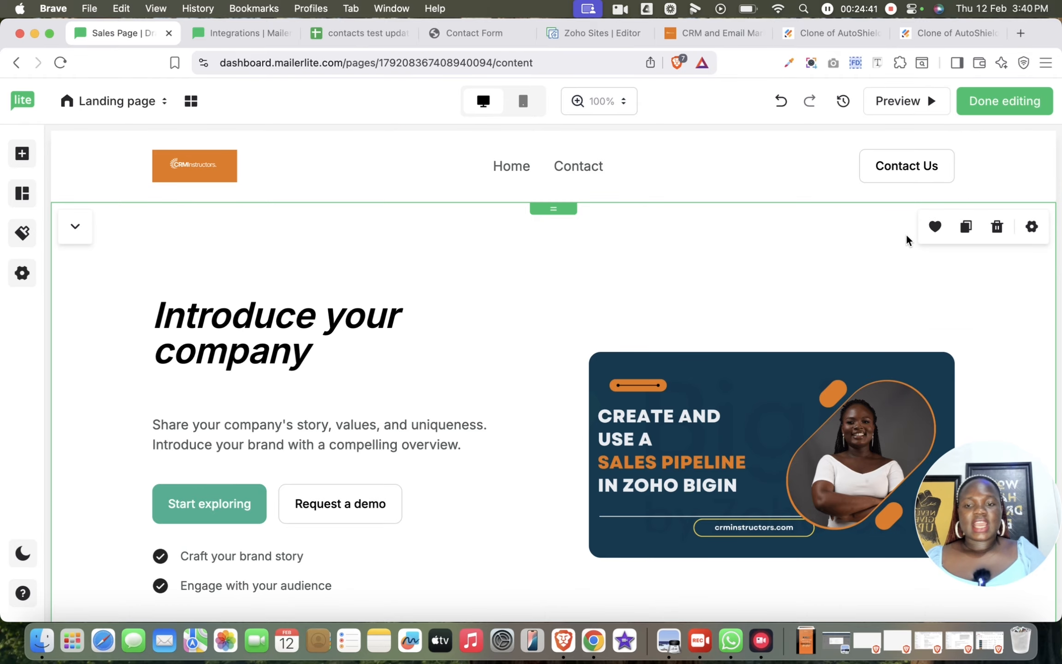
- Preview the landing page on desktop, review its sections from header to survey, and close the preview
scroll(907, 237, down, 15)
scroll(907, 237, down, 15)
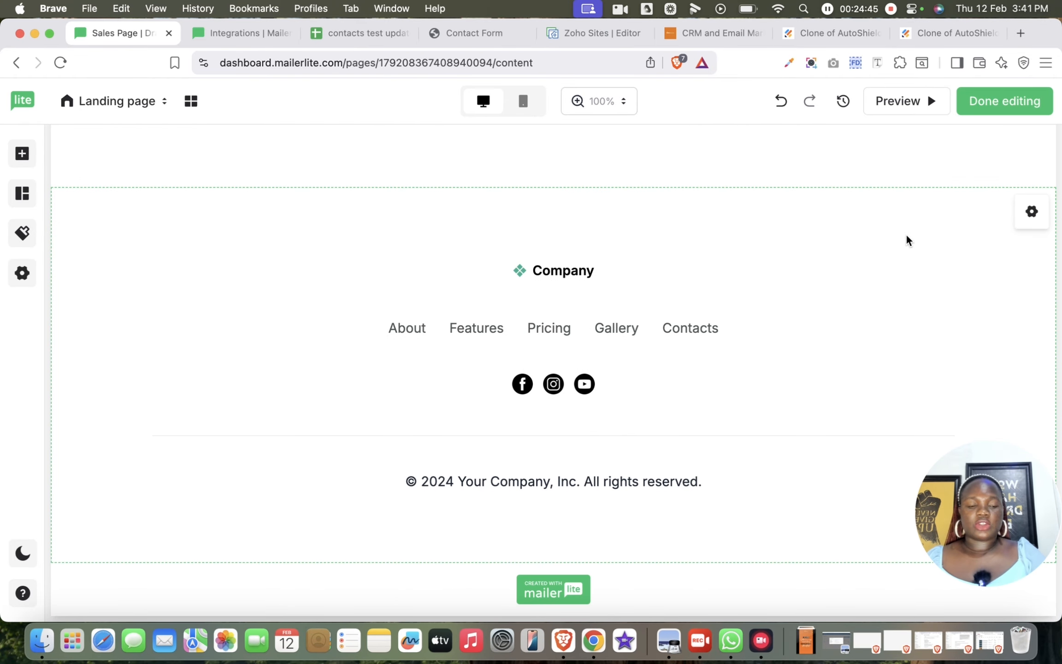
click(901, 101)
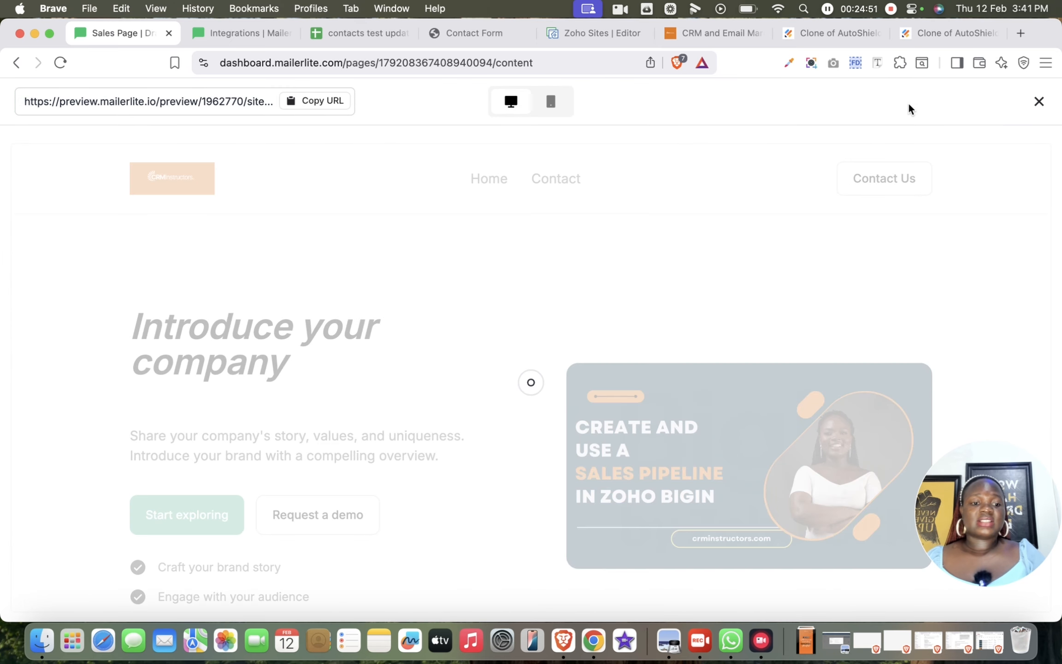
scroll(661, 450, down, 10)
scroll(661, 451, down, 15)
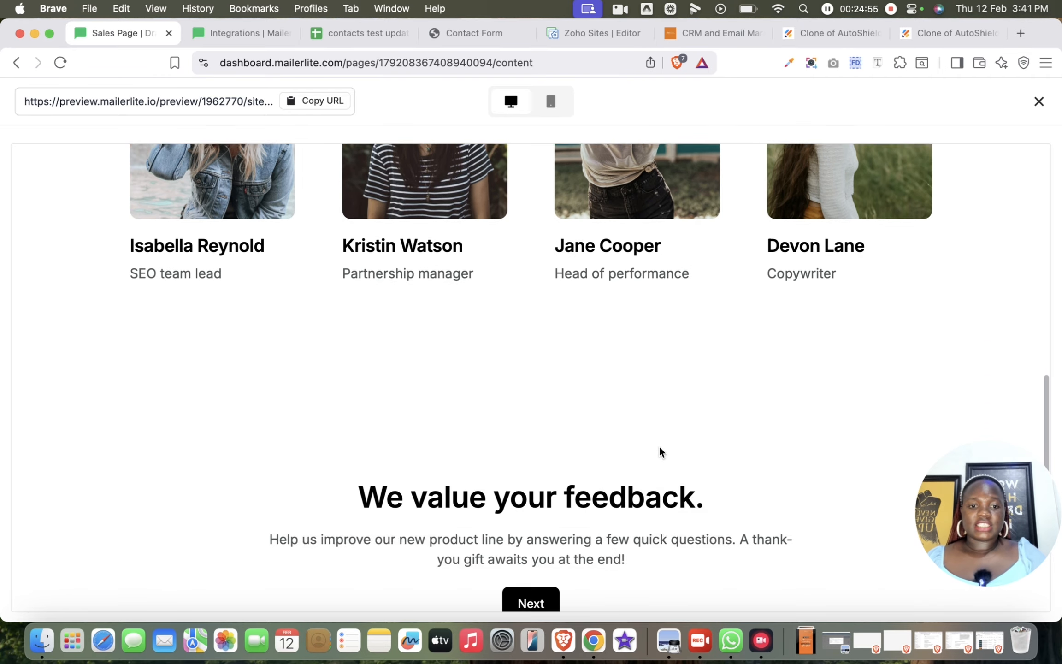
scroll(661, 451, up, 20)
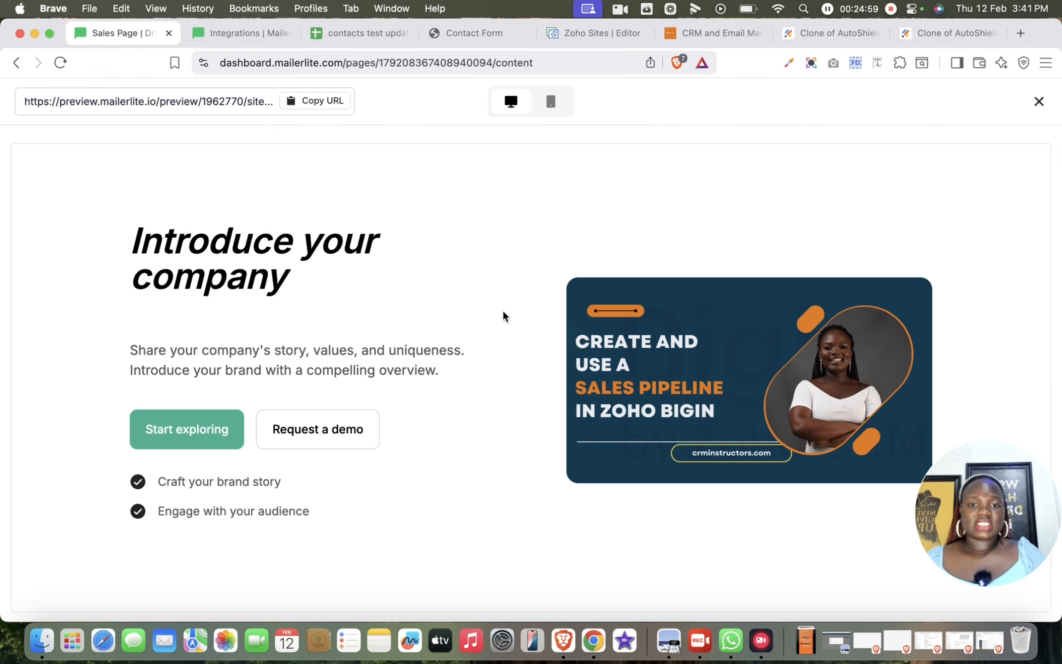
scroll(504, 315, up, 2)
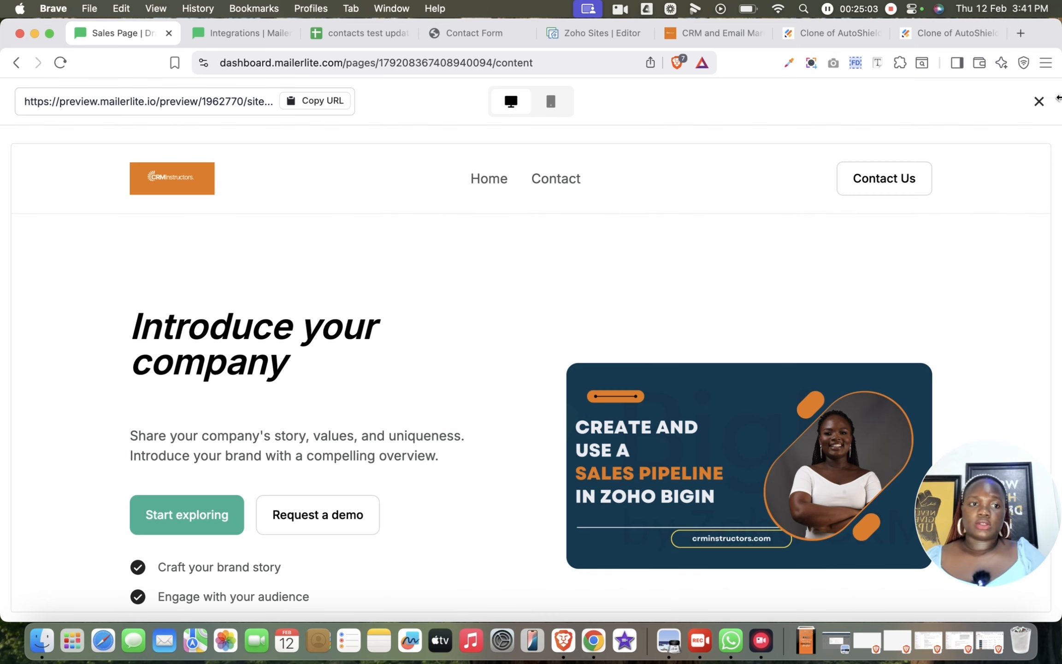
click(1038, 101)
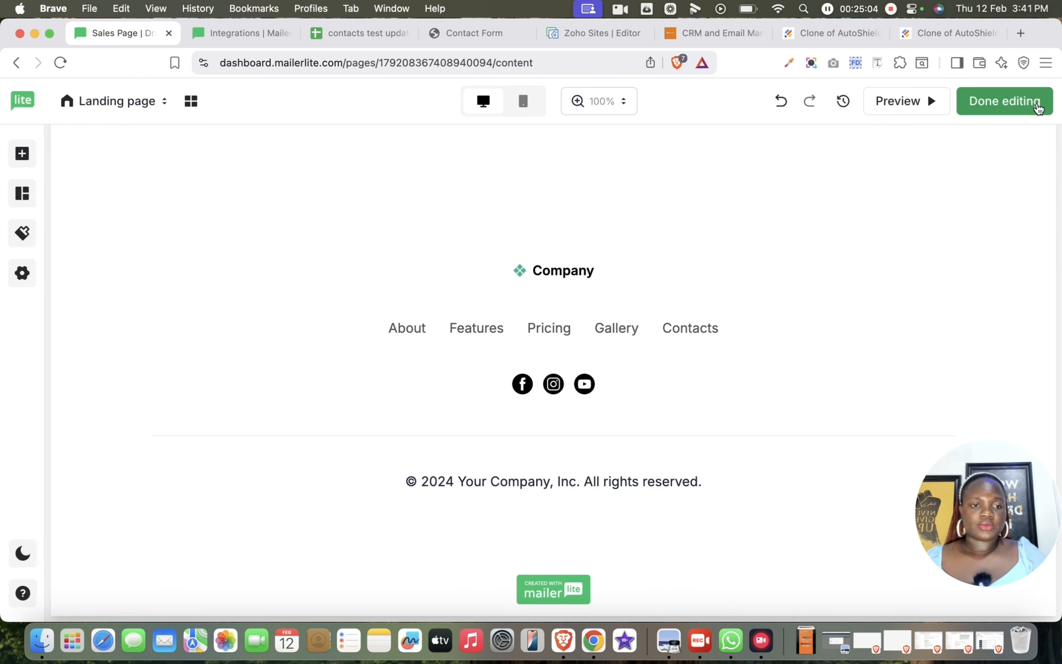
- Finish editing the landing page design and try "salespage" as the landing page URL slug
click(997, 101)
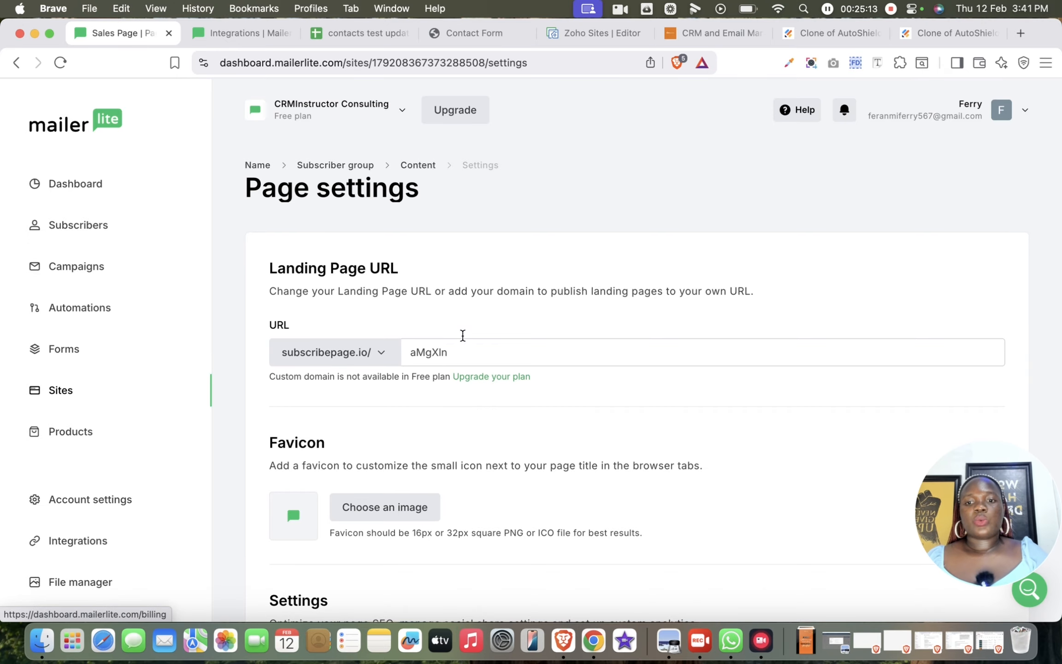
click(454, 354)
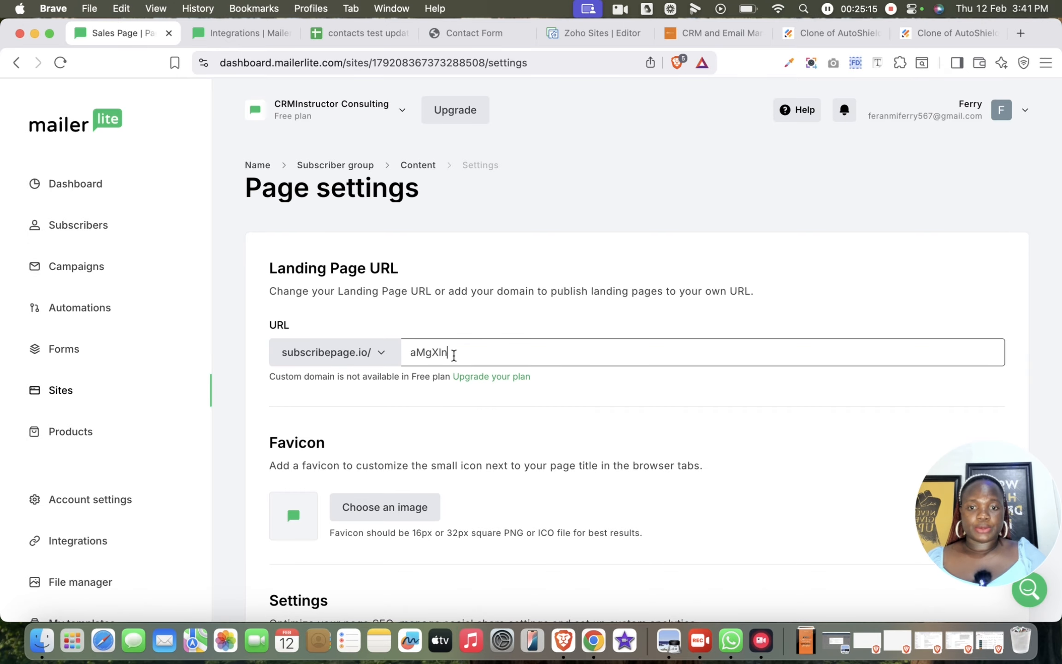
key(super+a)
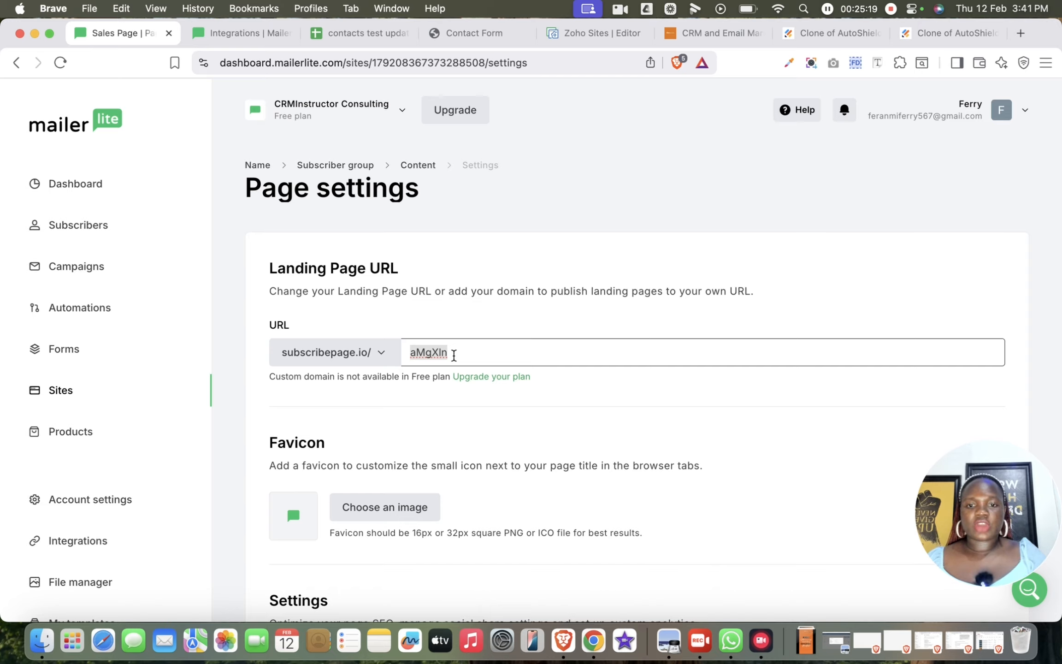
key(BackSpace)
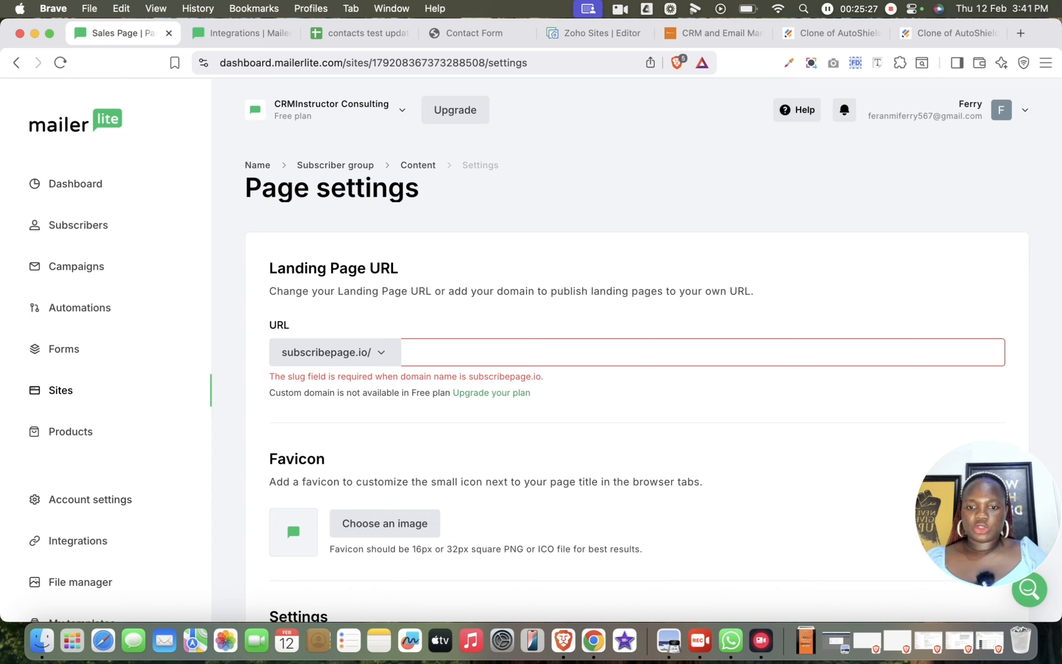
text(cont)
key(BackSpace)
key(BackSpace)
key(BackSpace)
key(BackSpace)
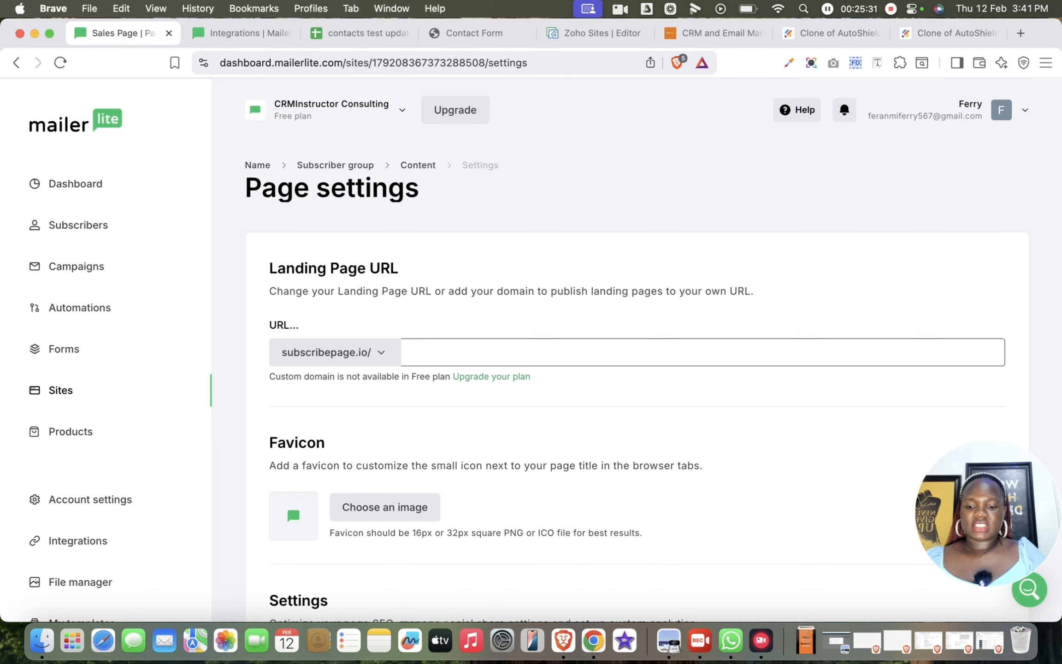
text(salespa)
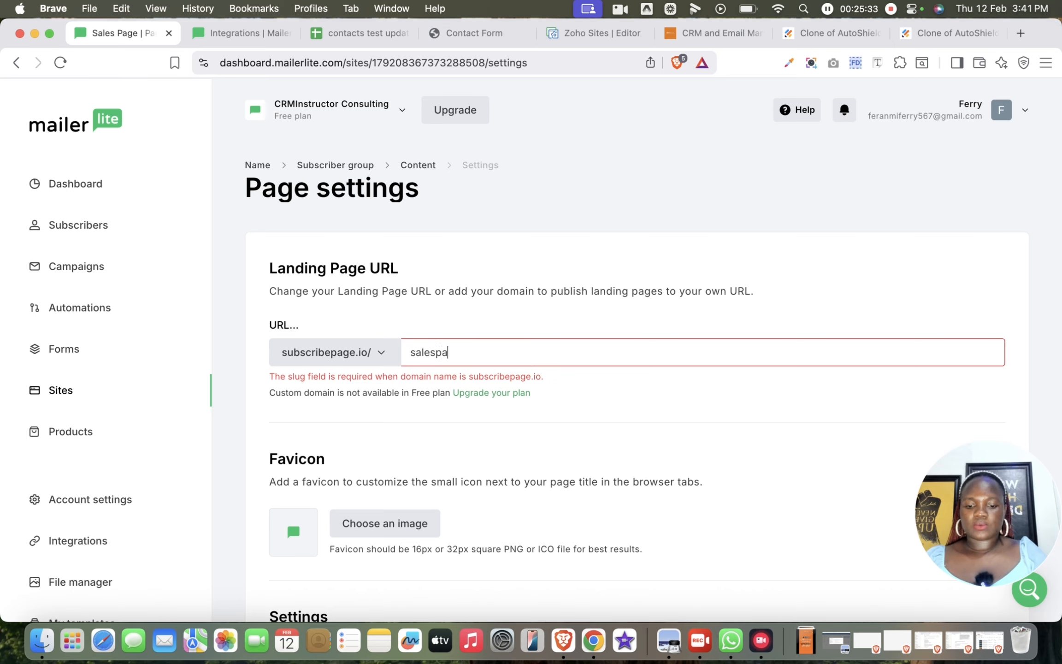
text(ge)
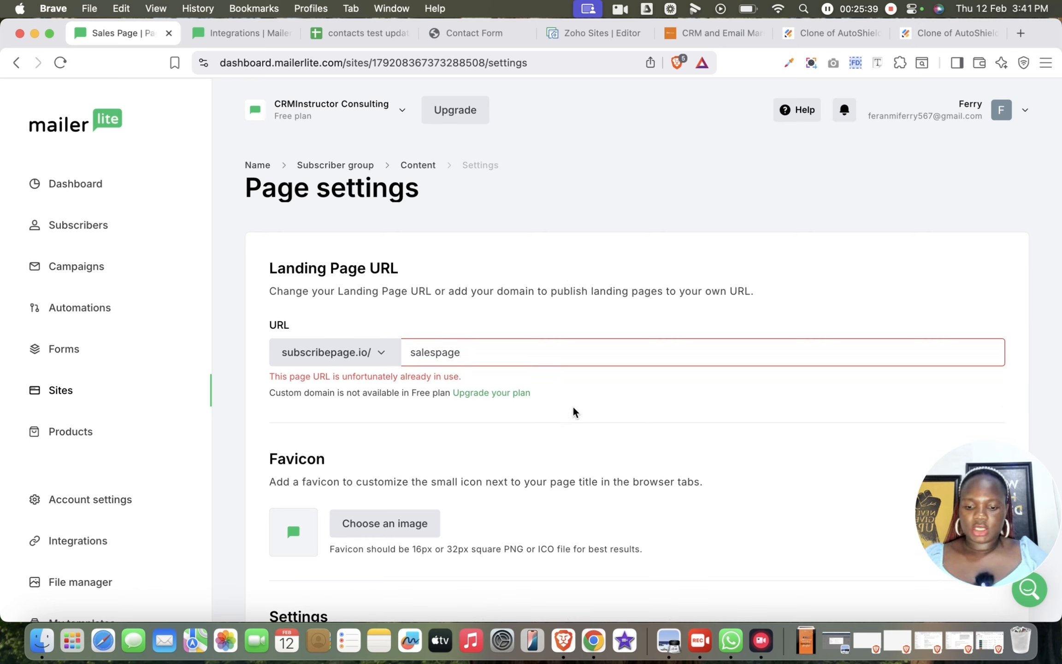
- Set the landing page URL slug to "crminstructor" and check the available domain options
text(crminstructor)
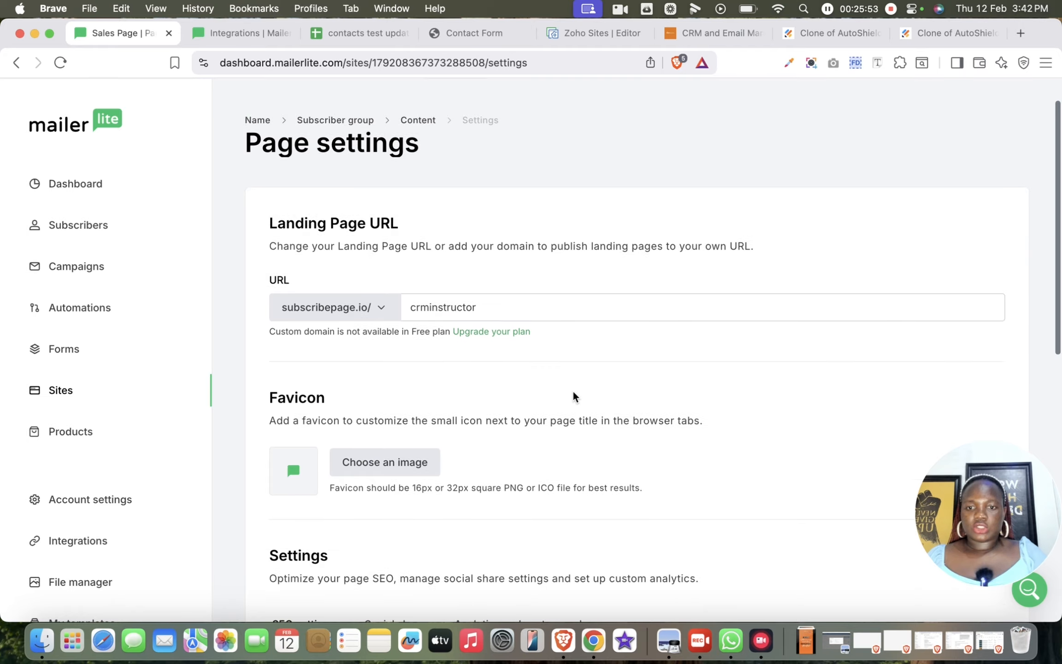
scroll(571, 398, down, 2)
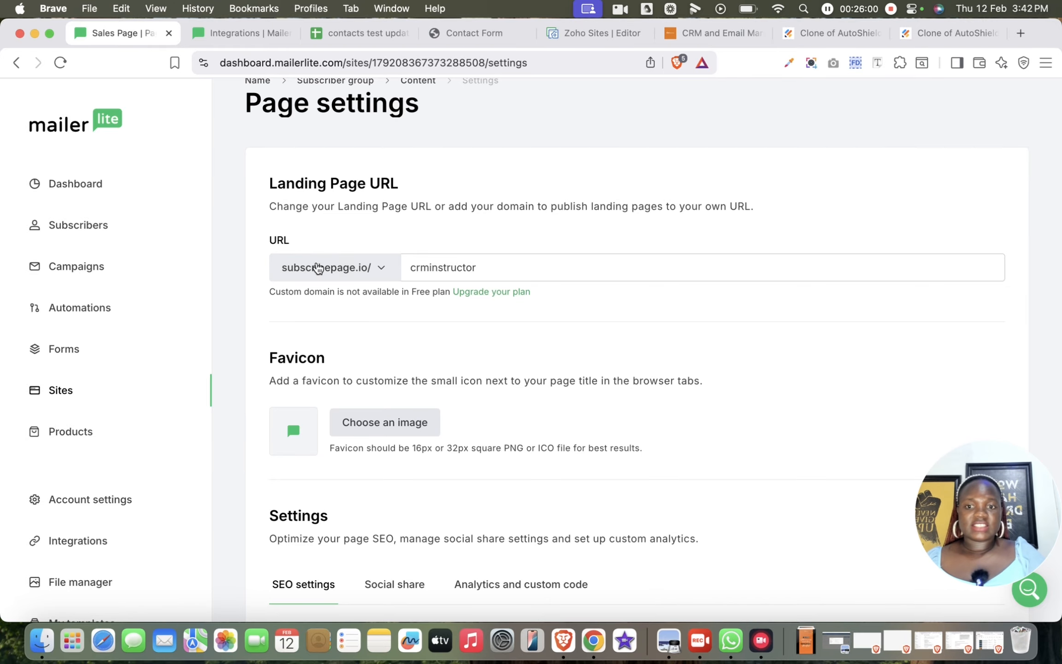
click(381, 270)
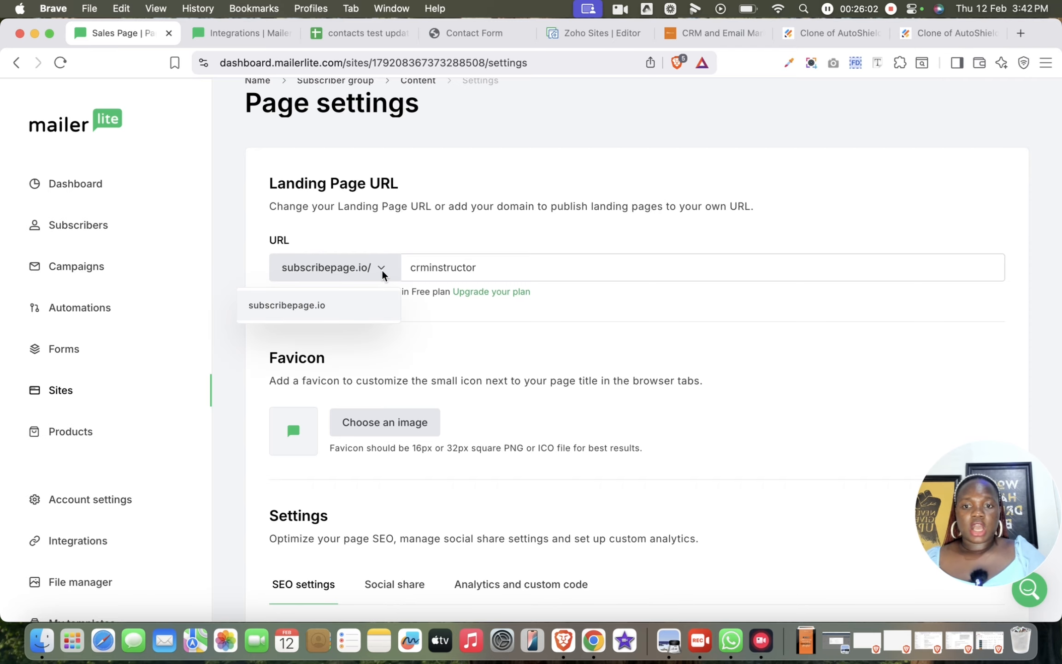
click(511, 325)
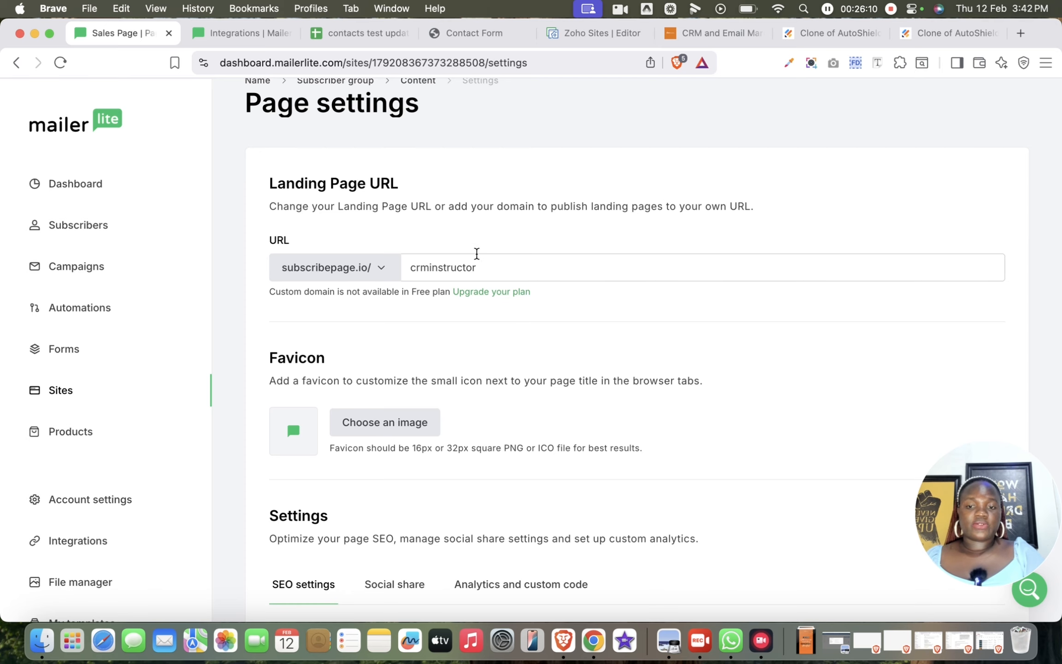
- Choose the orange CRM Instructors logo image from the file manager as the page's favicon
scroll(541, 325, down, 3)
click(416, 322)
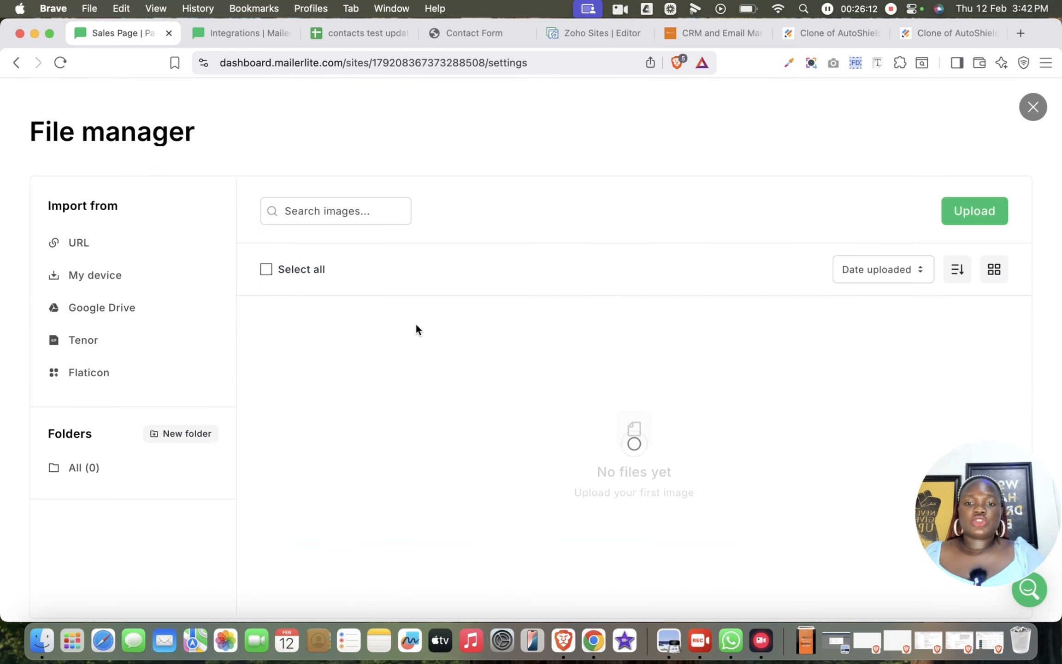
click(676, 526)
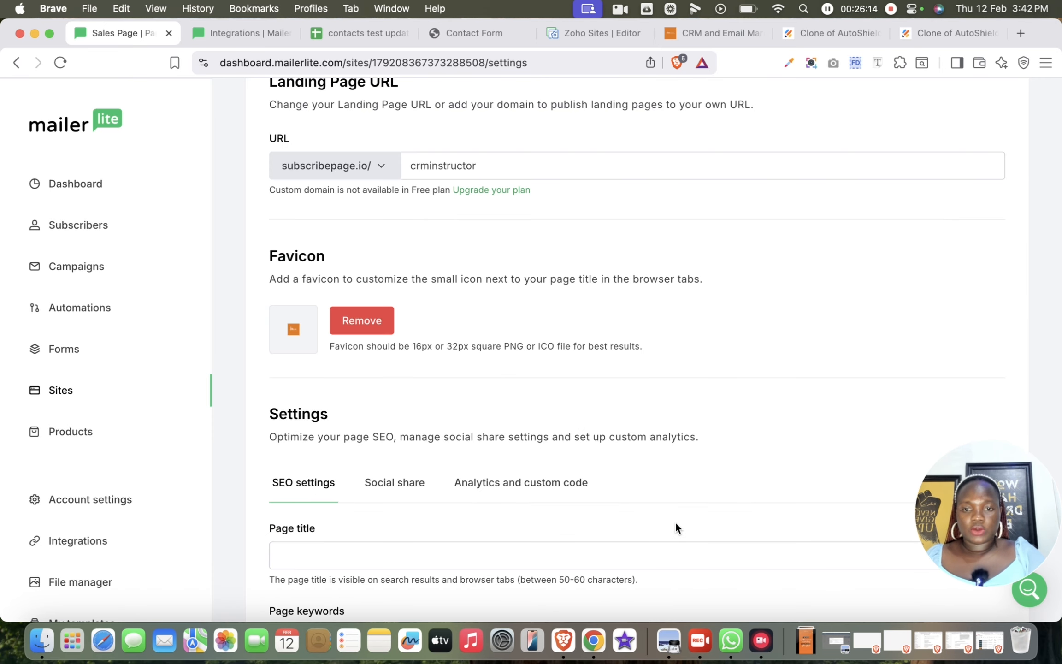
- Turn on site indexing for the landing page in its SEO settings and save the page settings
scroll(501, 392, down, 6)
click(483, 269)
click(563, 350)
scroll(565, 345, down, 3)
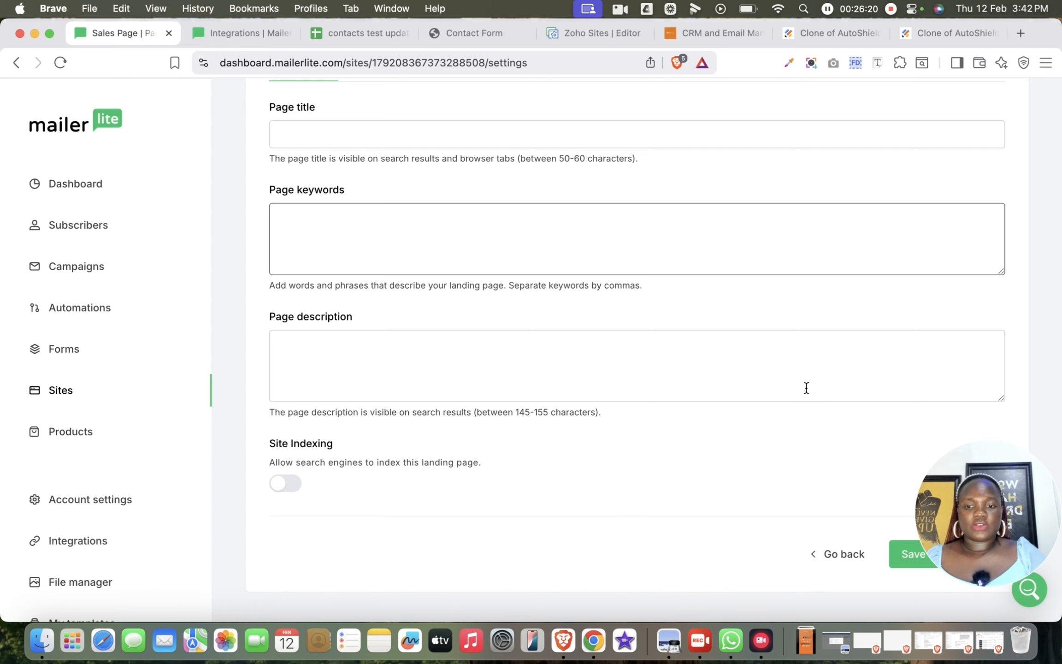
click(1046, 500)
drag(1046, 500, 76, 530)
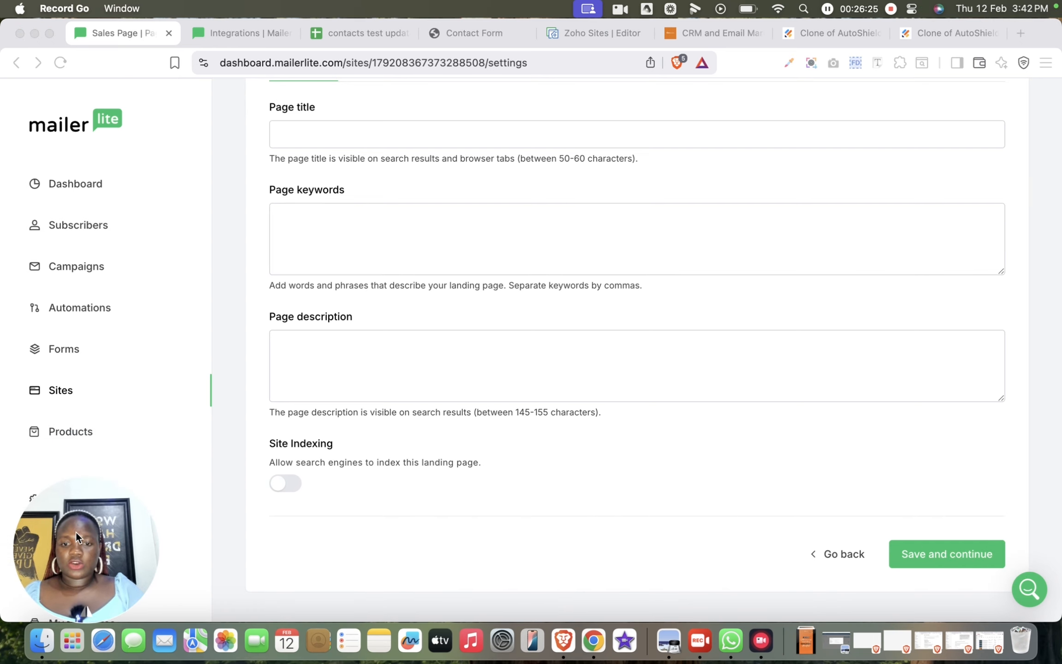
click(302, 491)
click(292, 484)
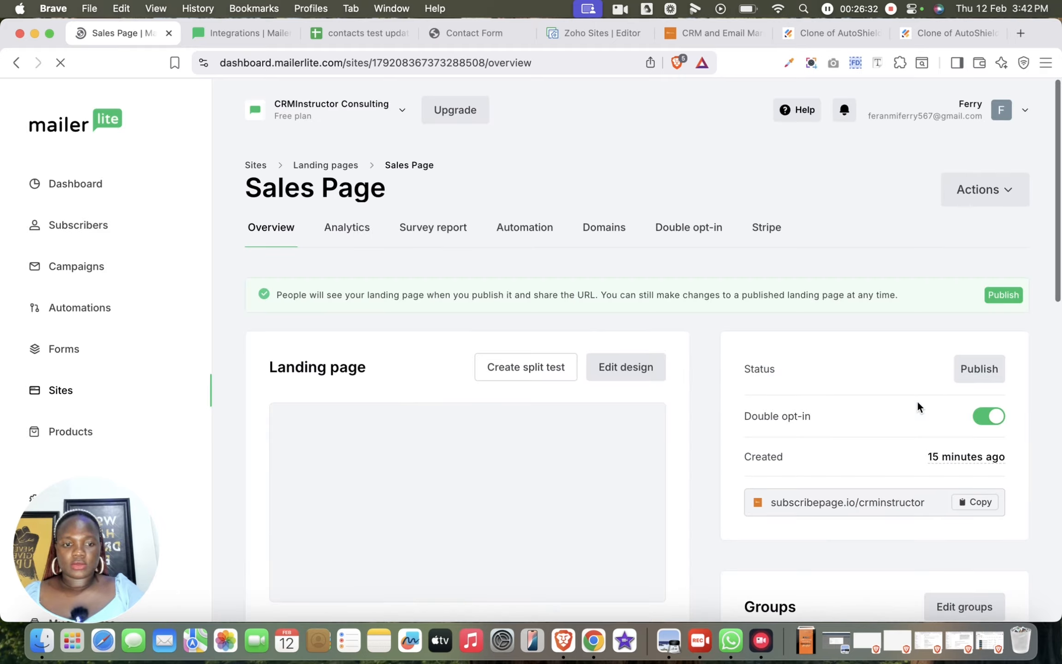
- Check the split testing page of the Sales Page, and briefly open and close its design editor
scroll(506, 355, down, 3)
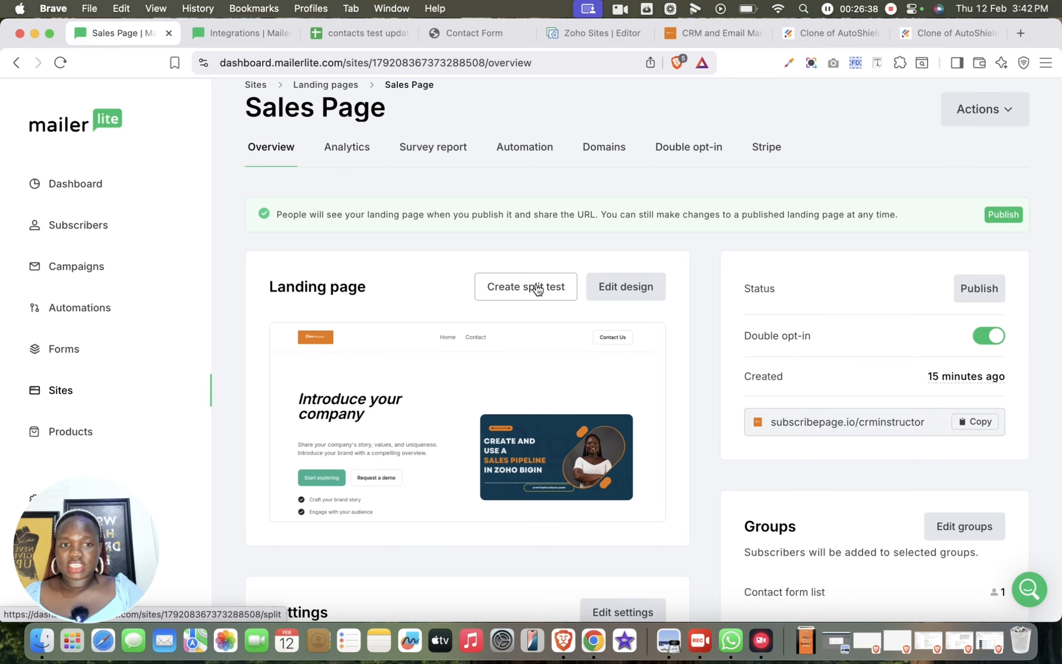
click(537, 287)
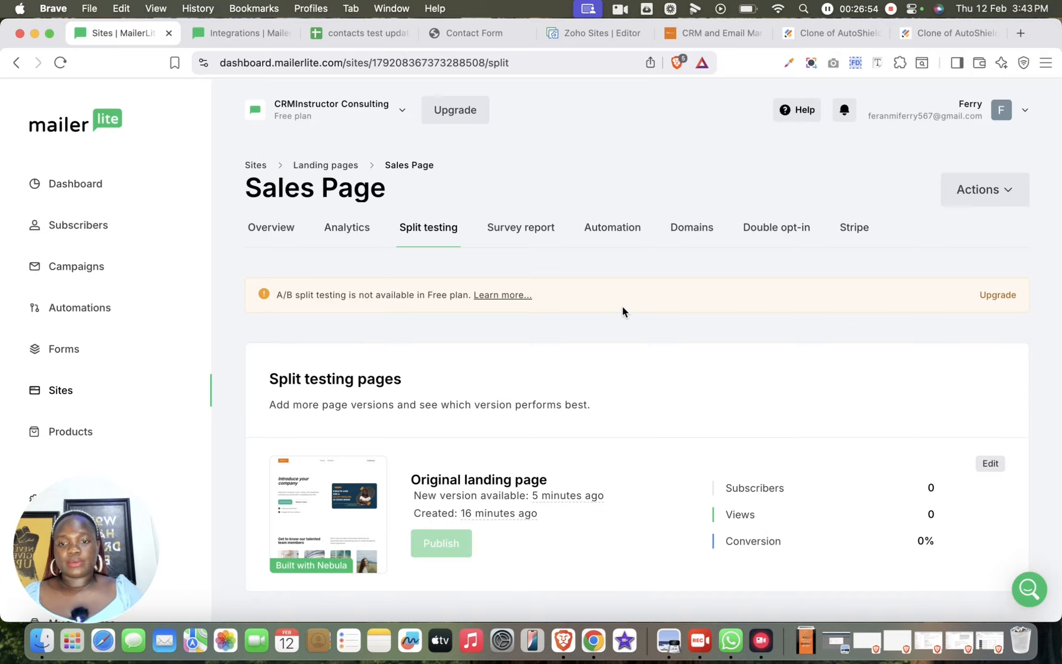
click(273, 230)
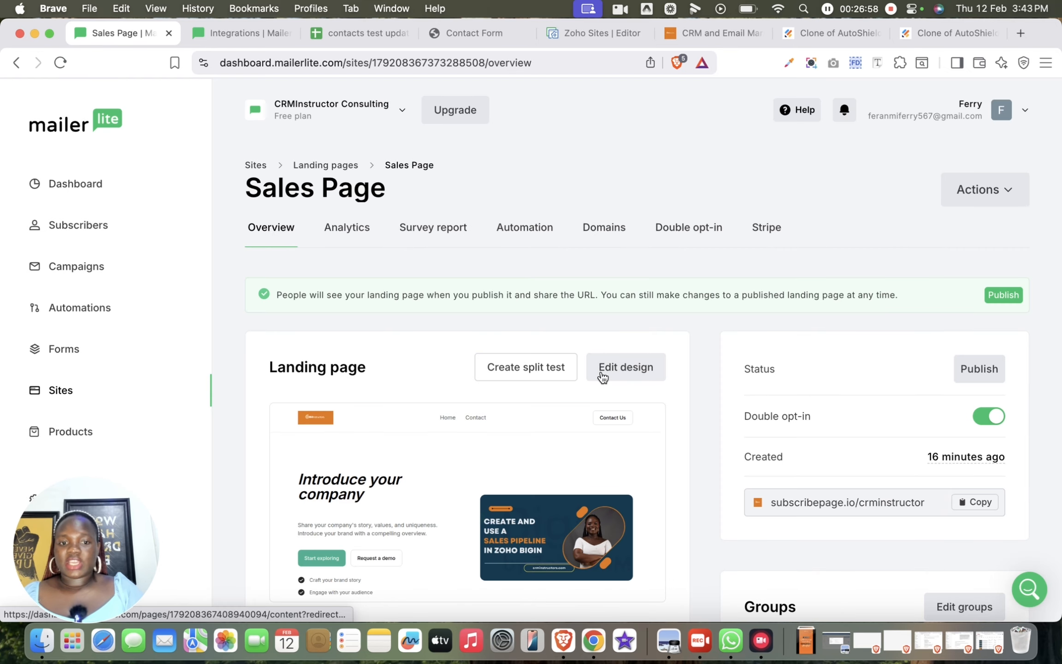
click(618, 375)
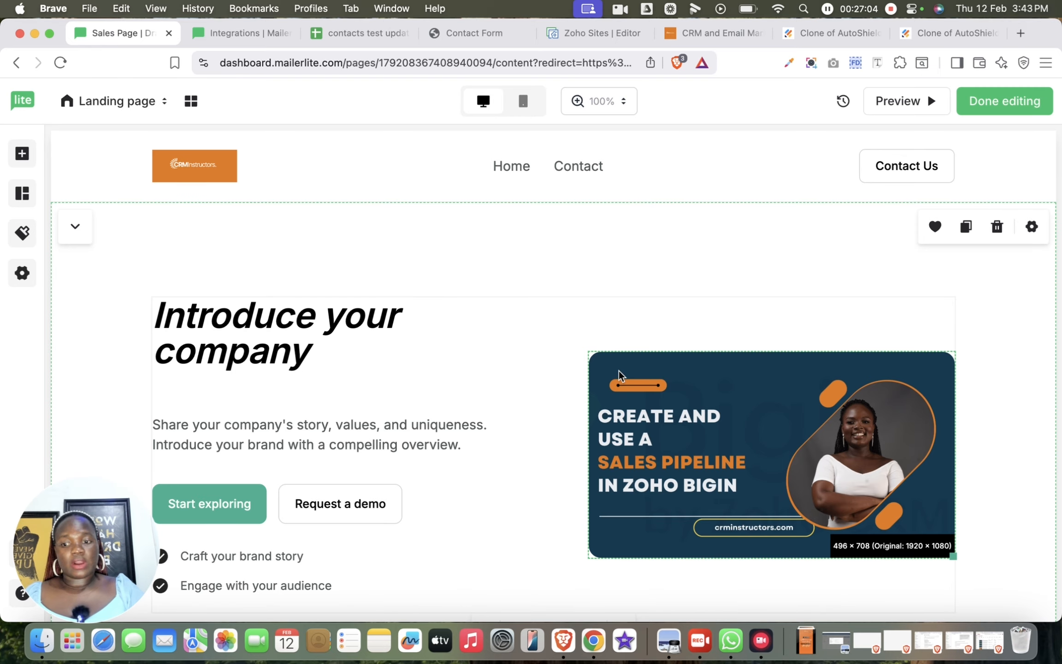
click(981, 100)
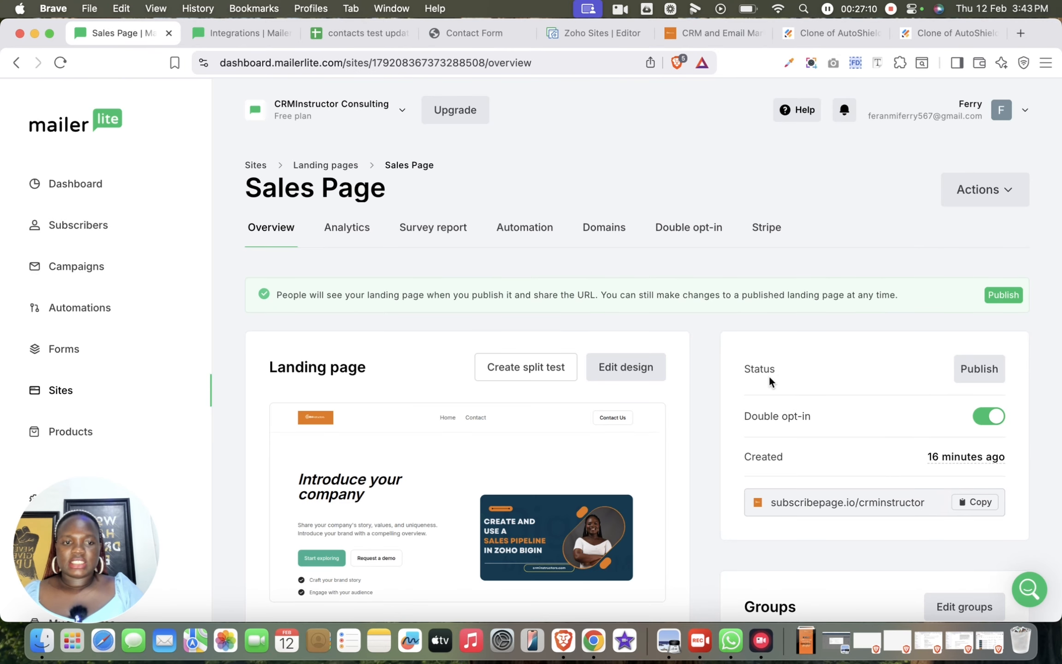
- Copy the Sales Page's public URL and review its subscriber groups and SEO settings in the overview
scroll(789, 437, down, 2)
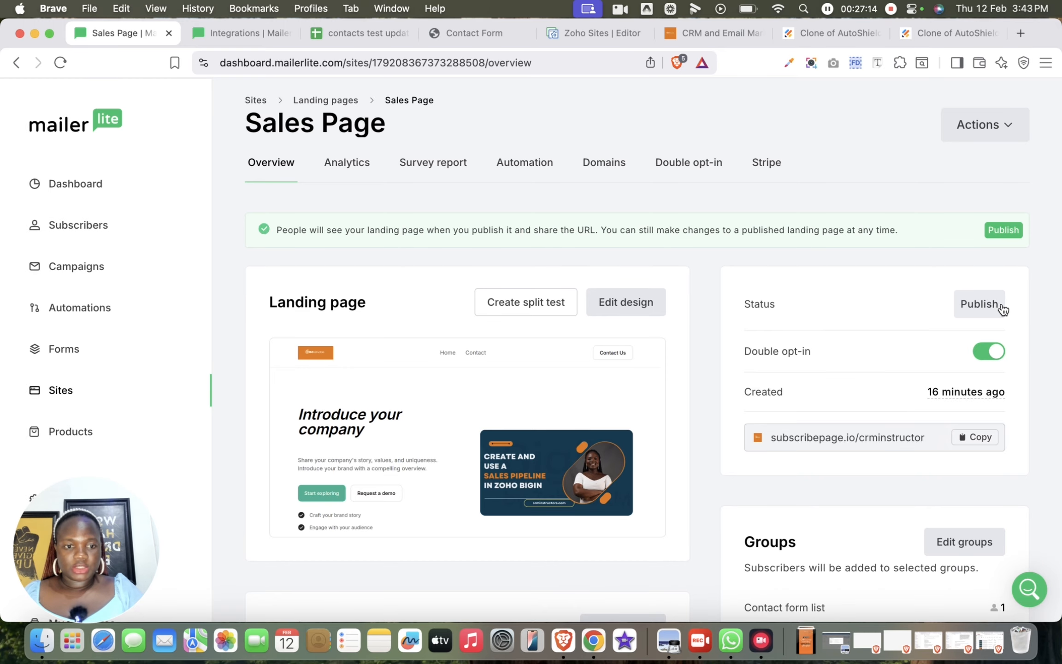
scroll(929, 444, down, 4)
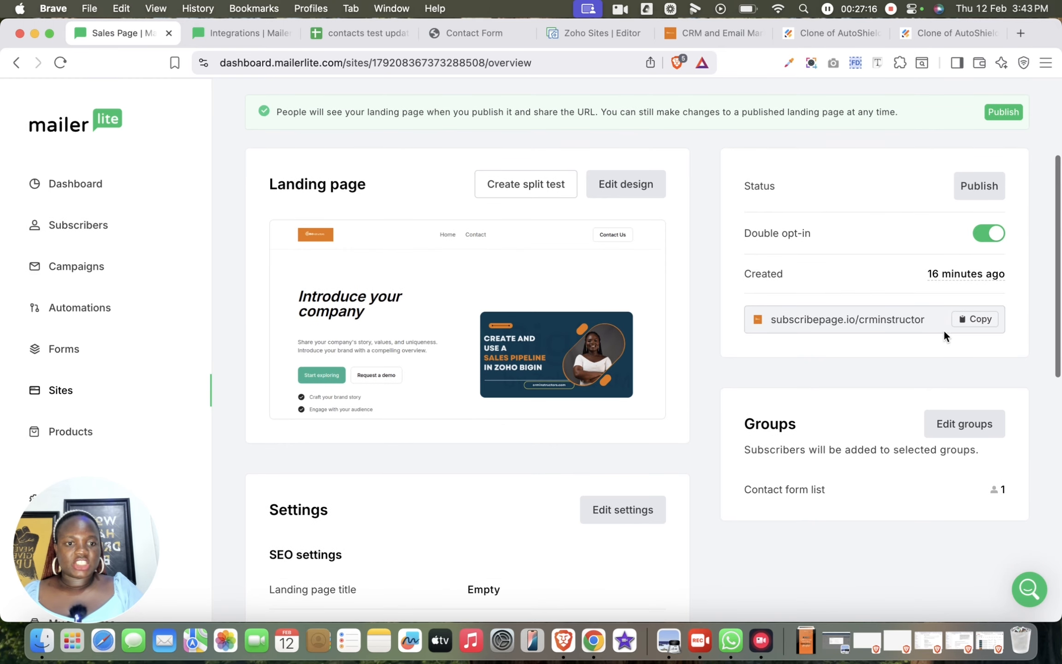
click(981, 321)
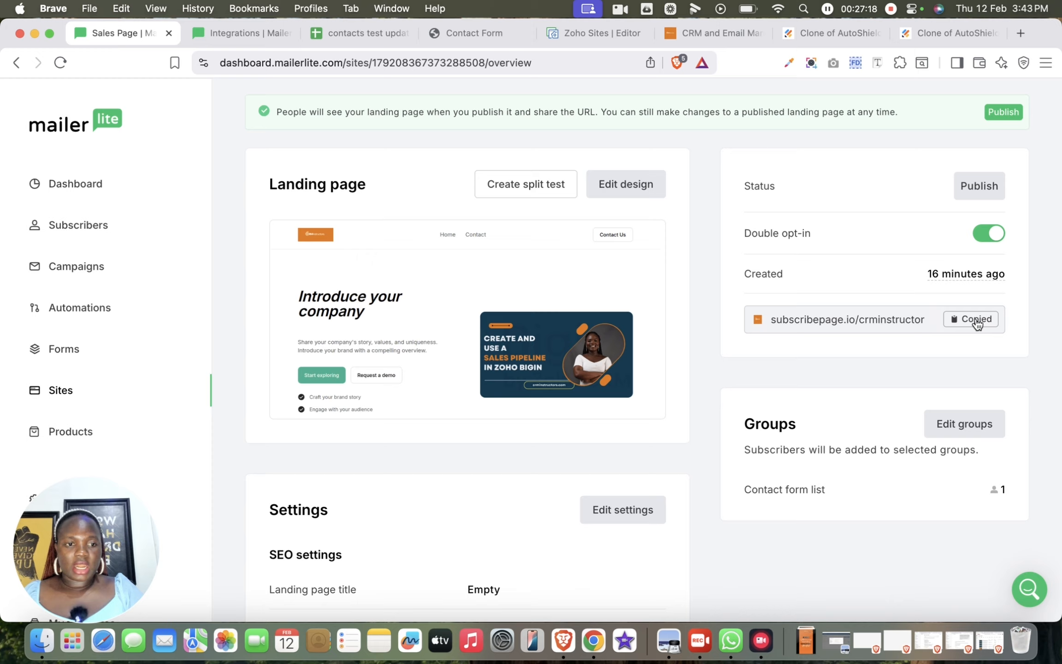
scroll(910, 487, down, 3)
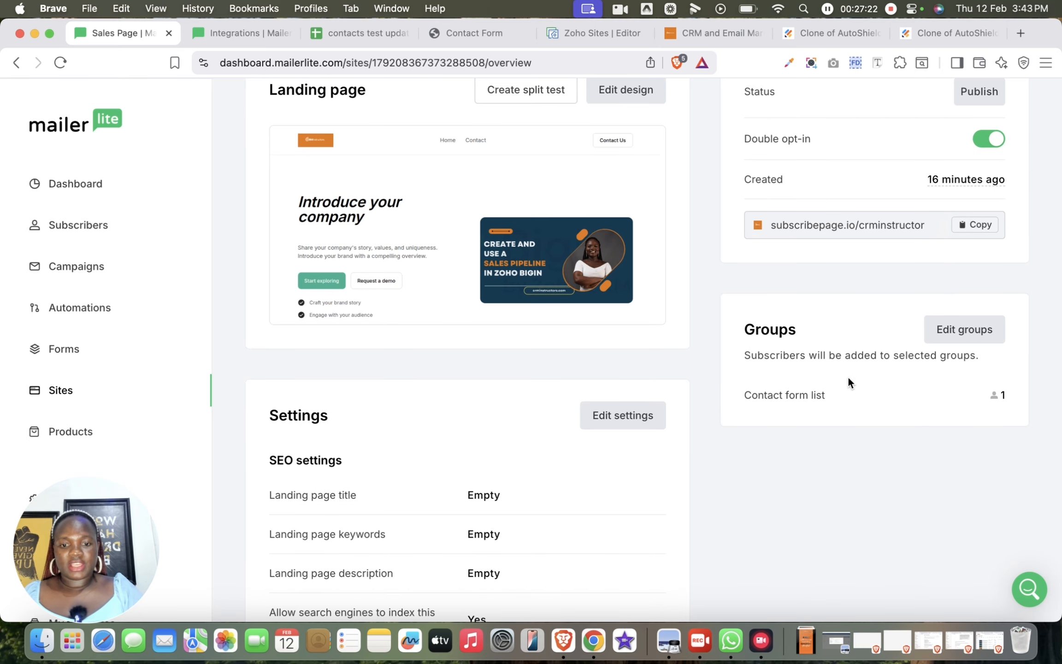
scroll(857, 396, up, 10)
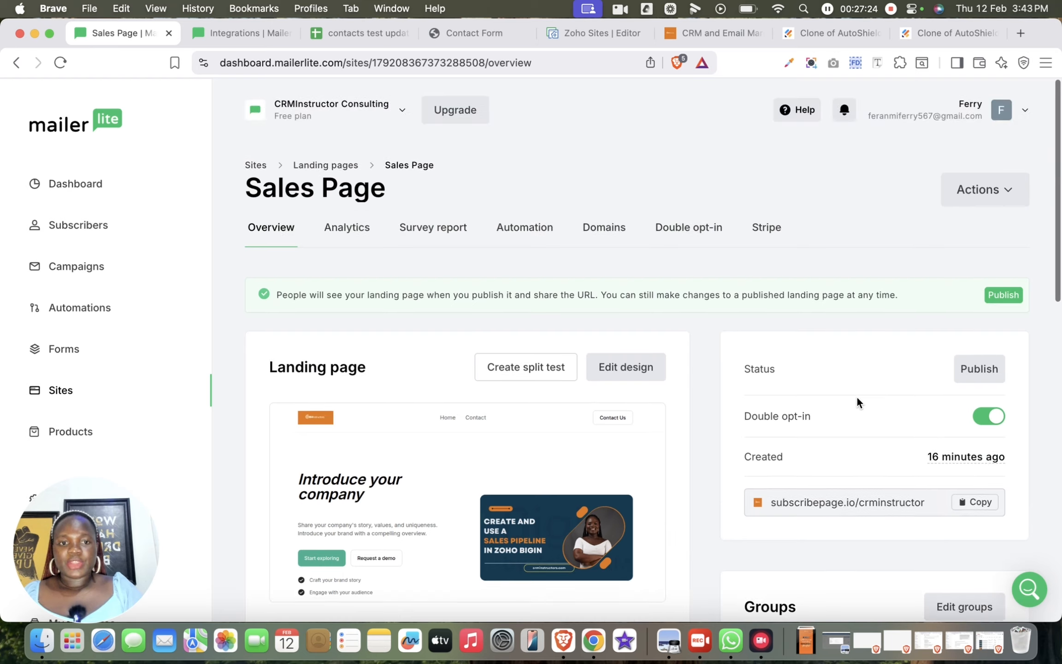
- Review the Sales Page's analytics, survey report and linked automations
click(355, 230)
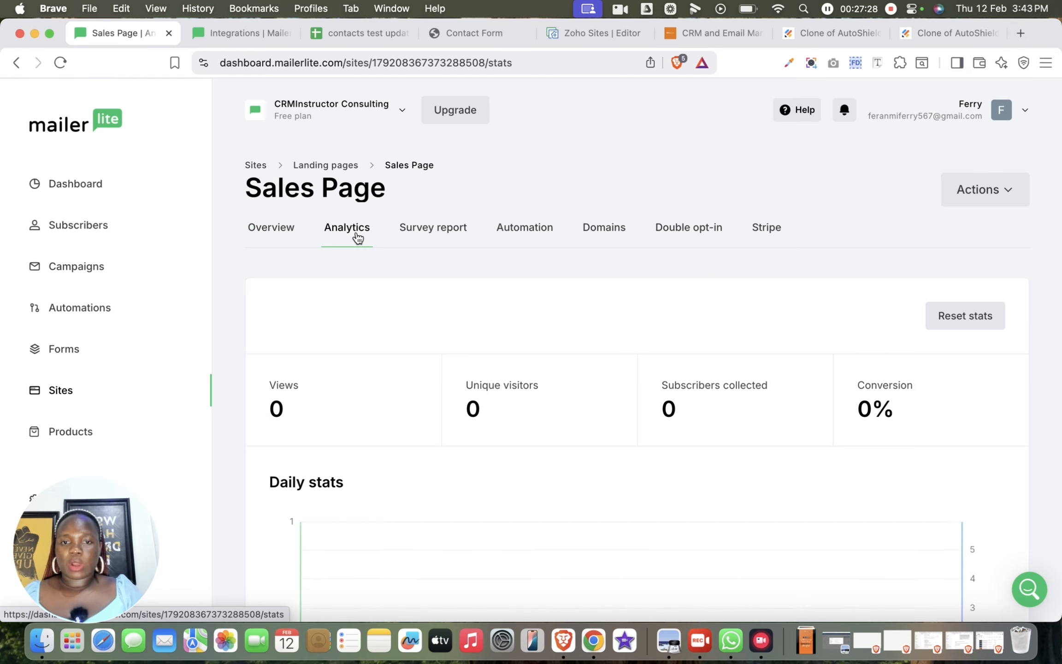
click(448, 231)
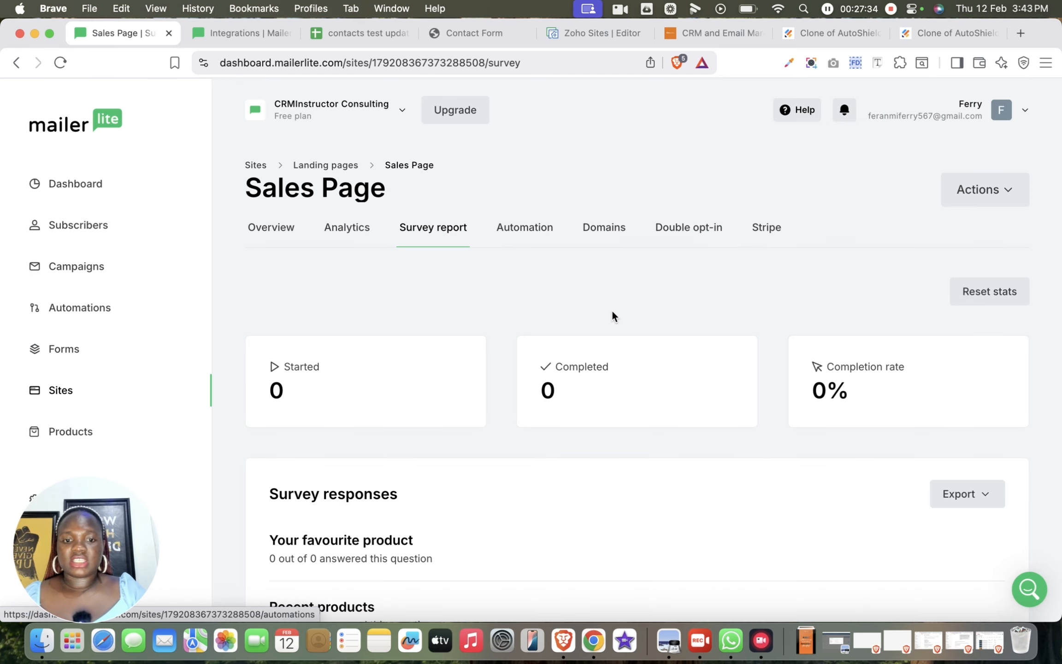
click(528, 226)
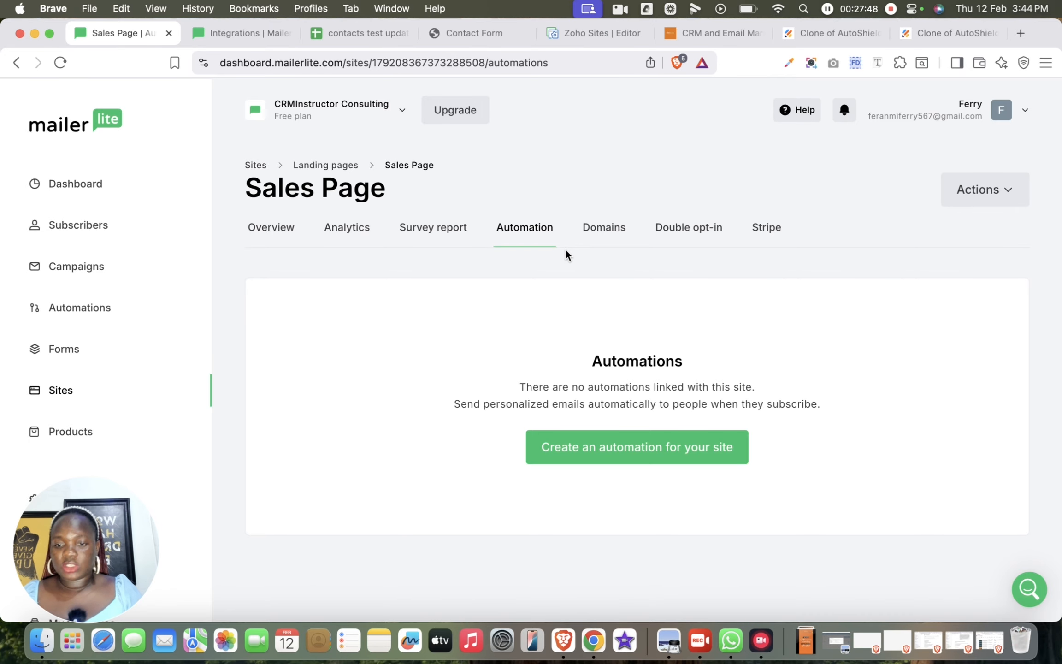
- Review the account's sending and site domains and its e-commerce integration settings
click(591, 235)
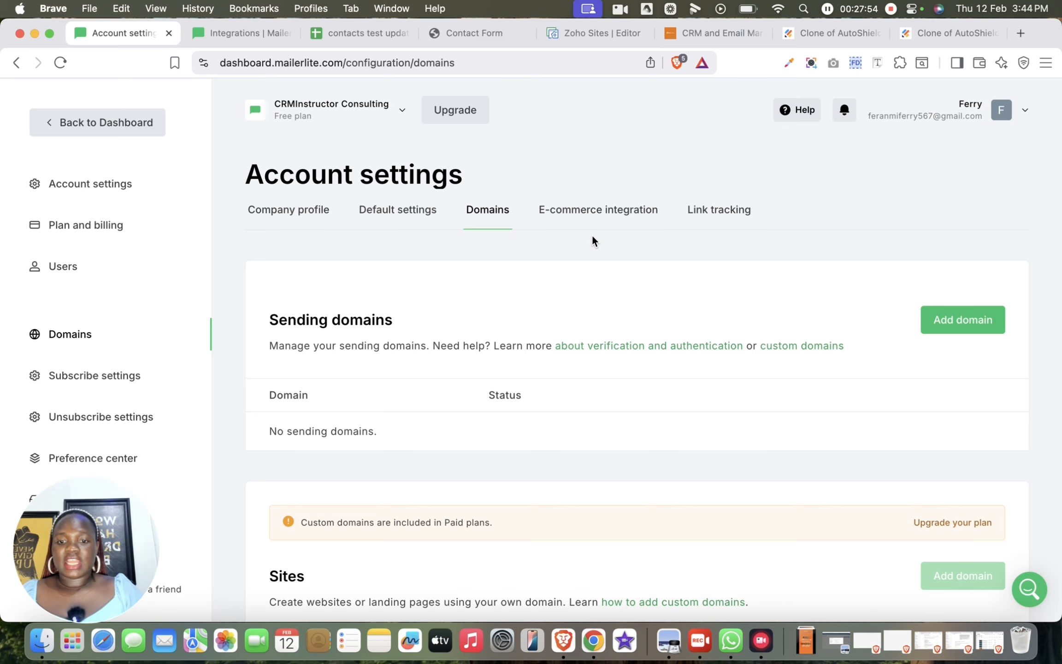
scroll(591, 240, down, 5)
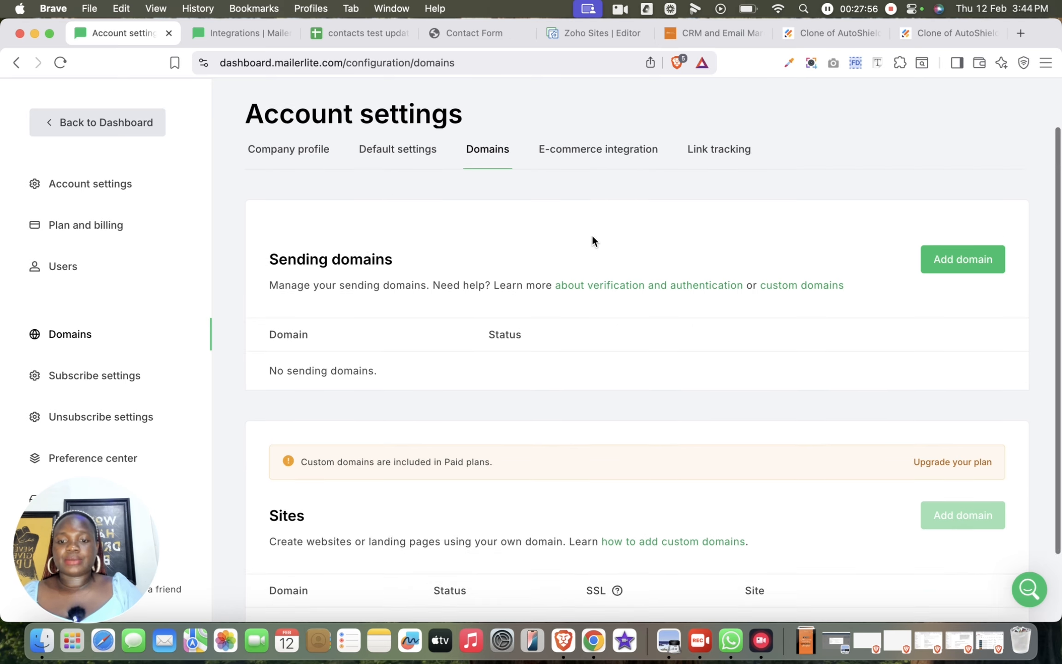
scroll(592, 238, up, 5)
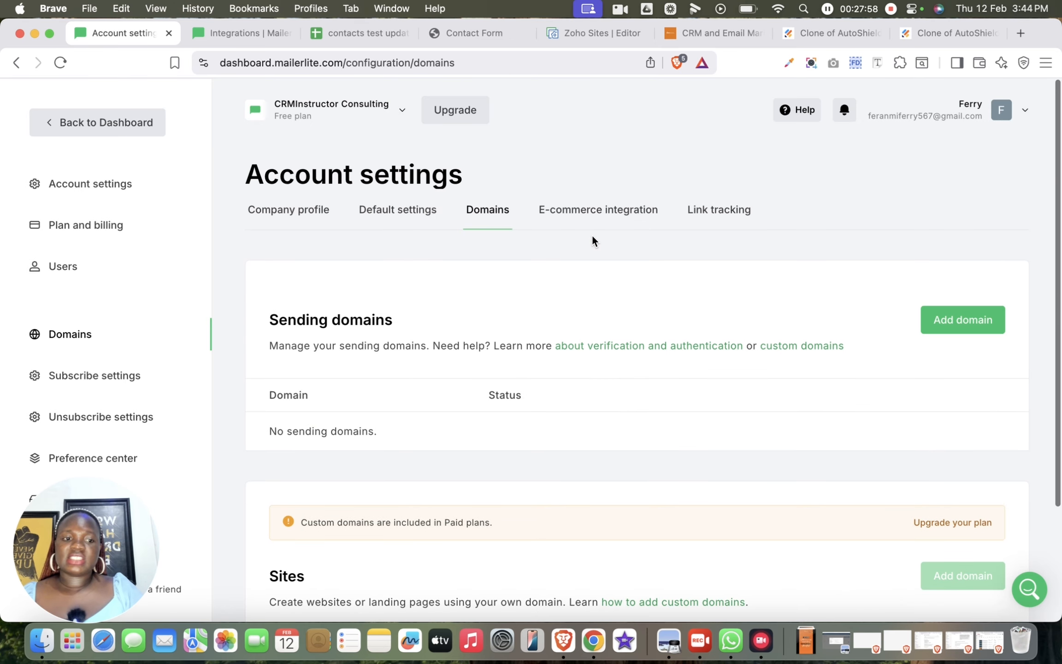
click(618, 211)
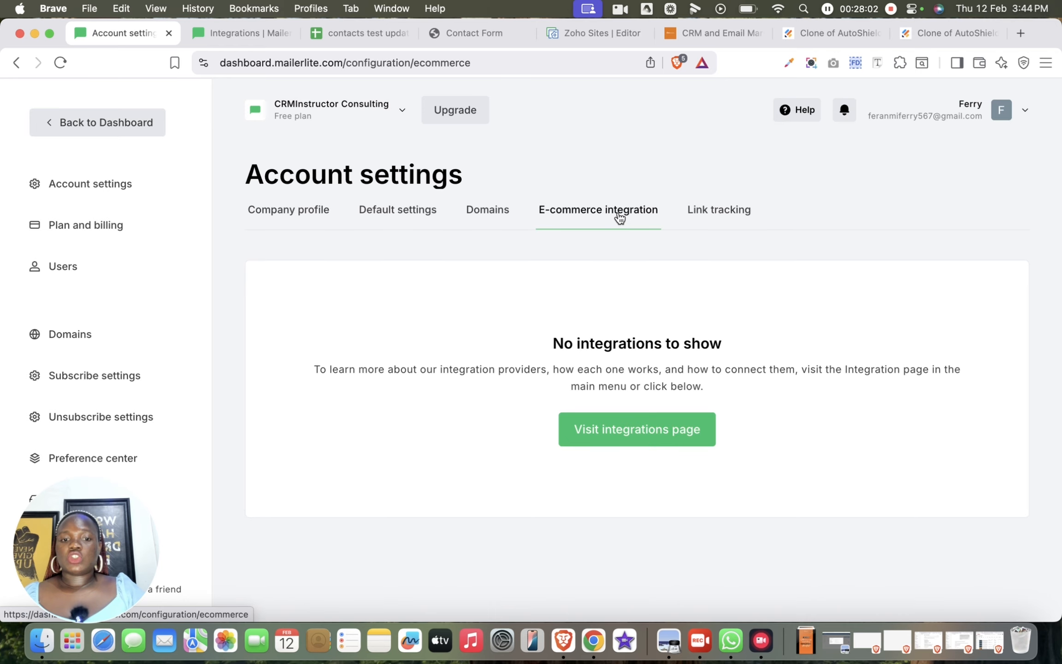